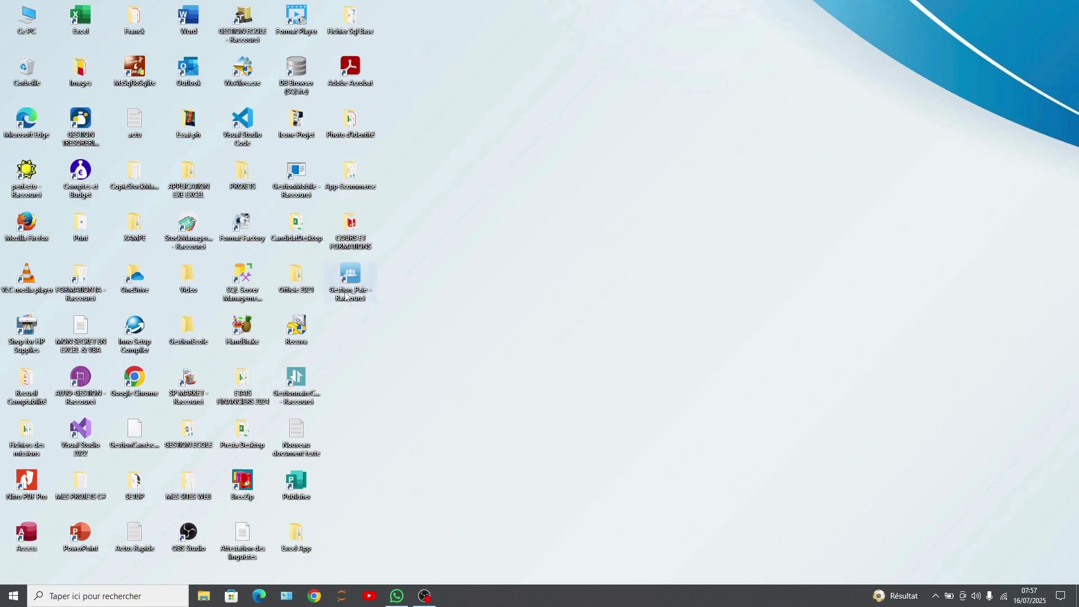
Launch the Gestion_Paie shortcut and sign in to SECRET-RH with the username and account password.
click(352, 278)
double_click(353, 278)
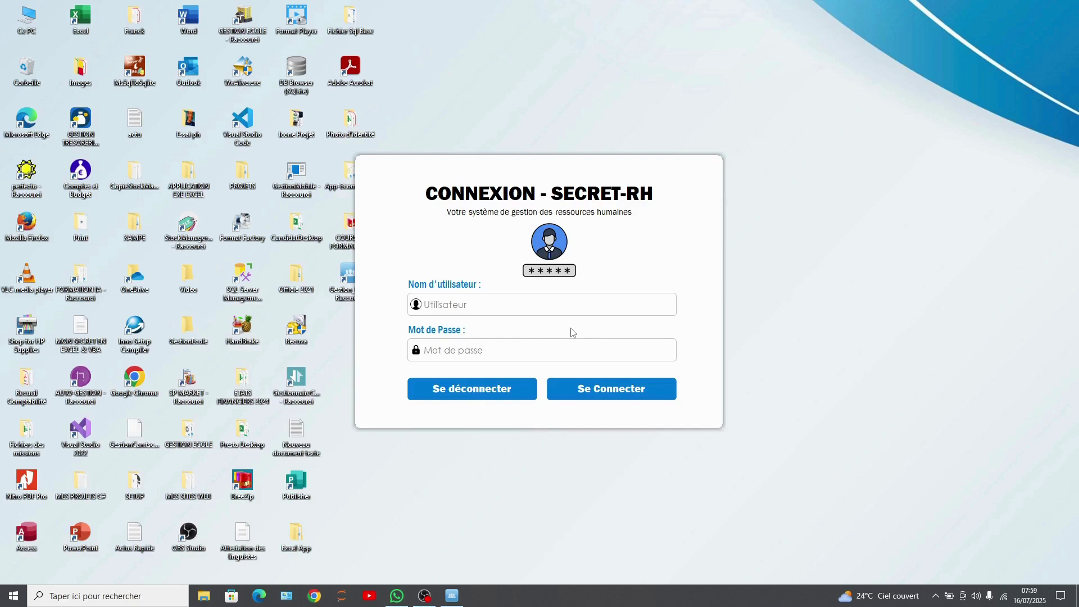
click(453, 308)
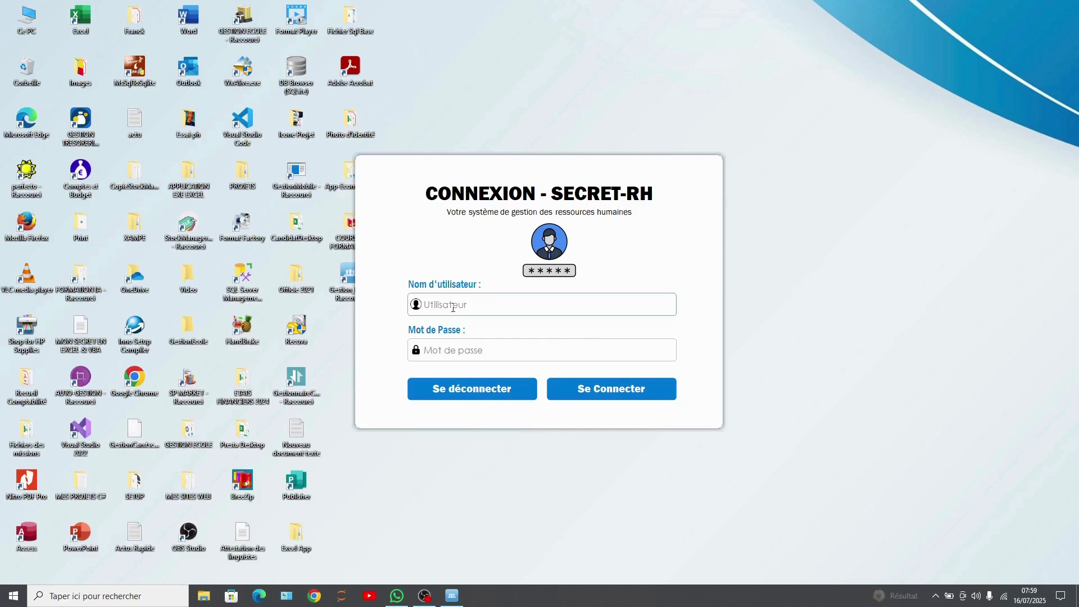
click(453, 308)
text(Morel)
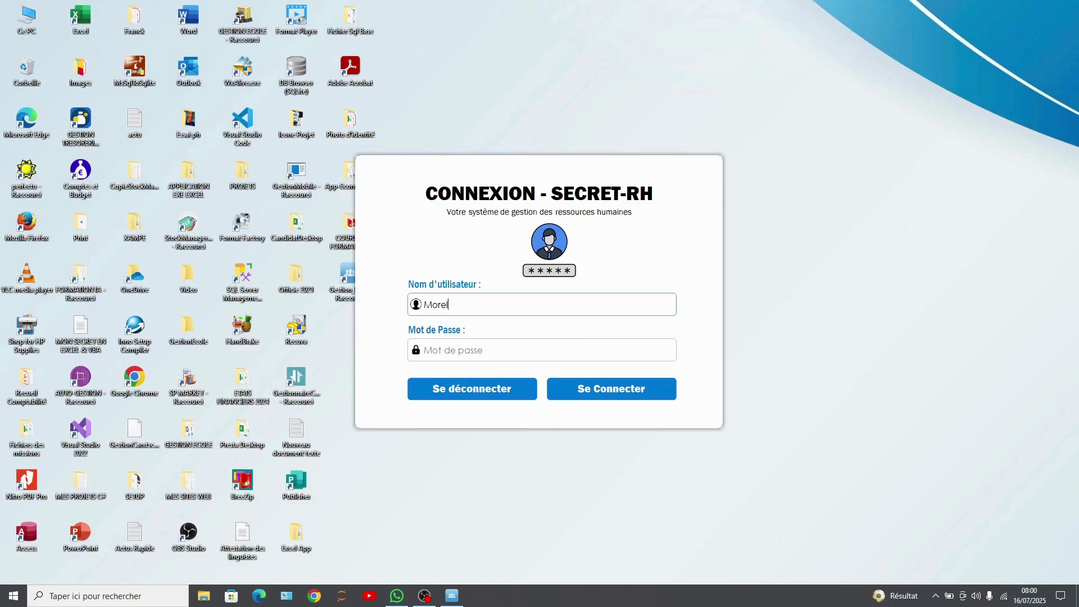
click(454, 355)
text(••••)
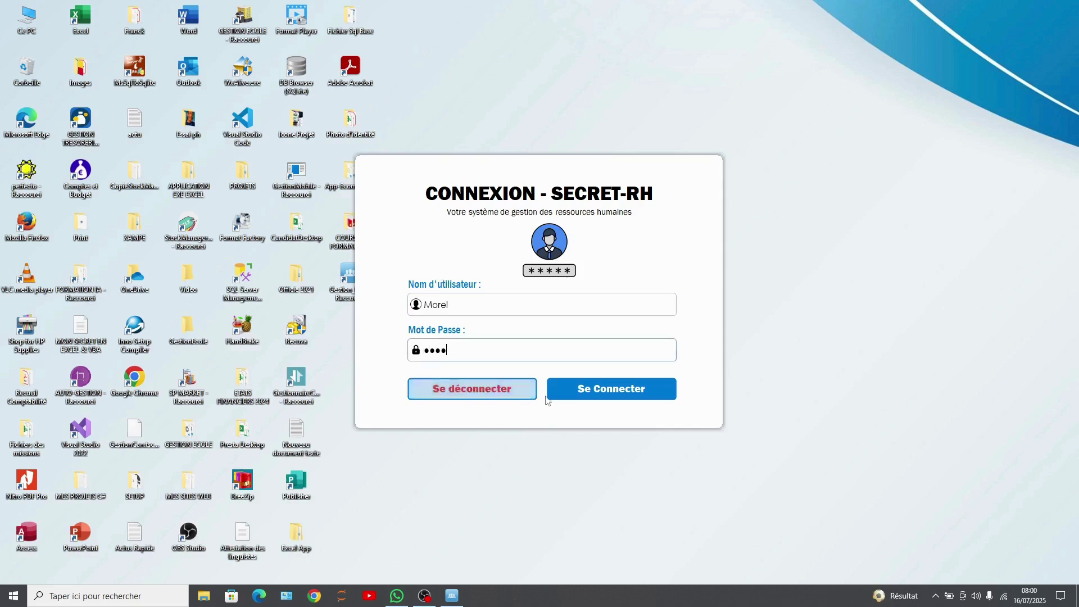
click(600, 388)
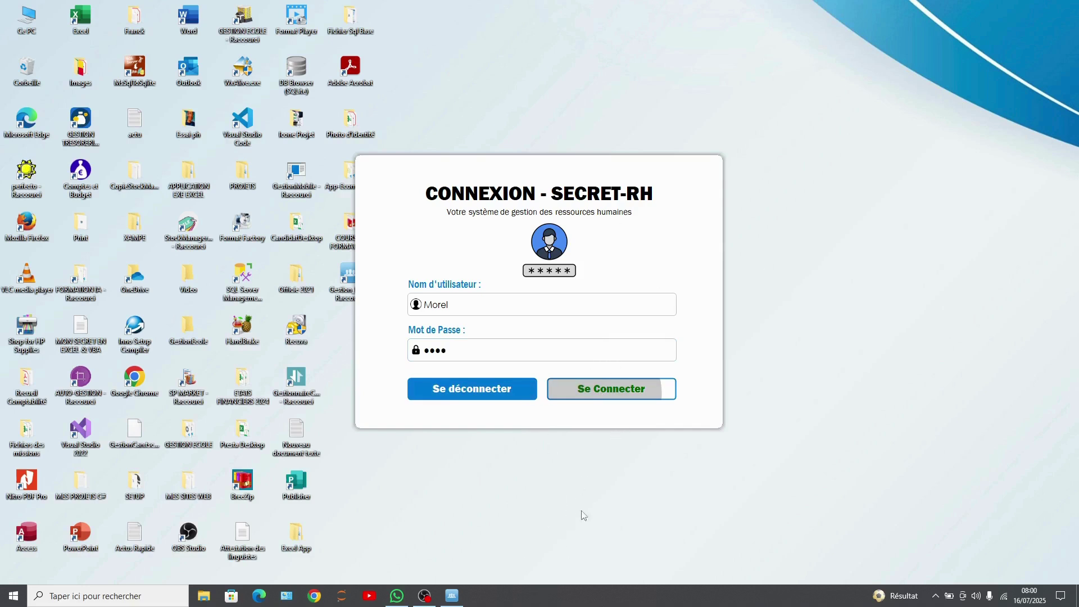
mouse_move(426, 600)
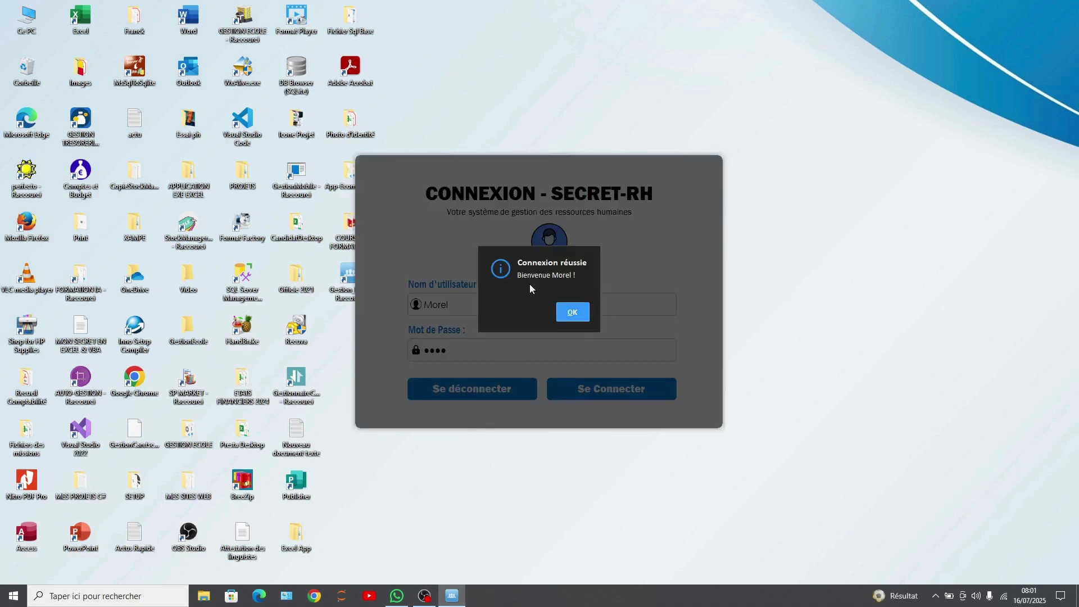
click(574, 313)
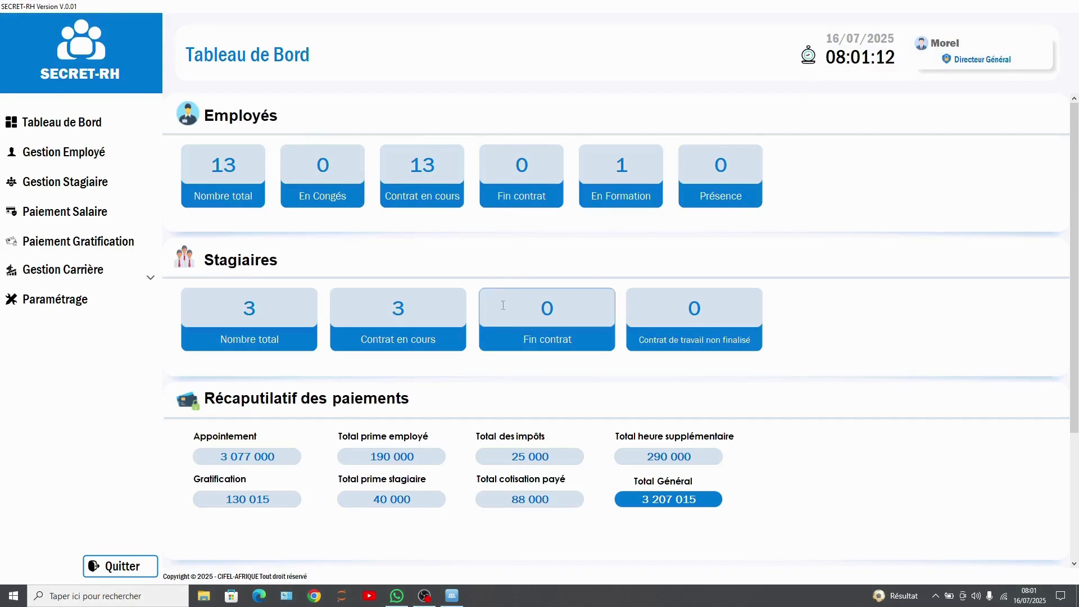
Look over the whole dashboard, from the employee figures down to the top five employees of the year.
click(157, 123)
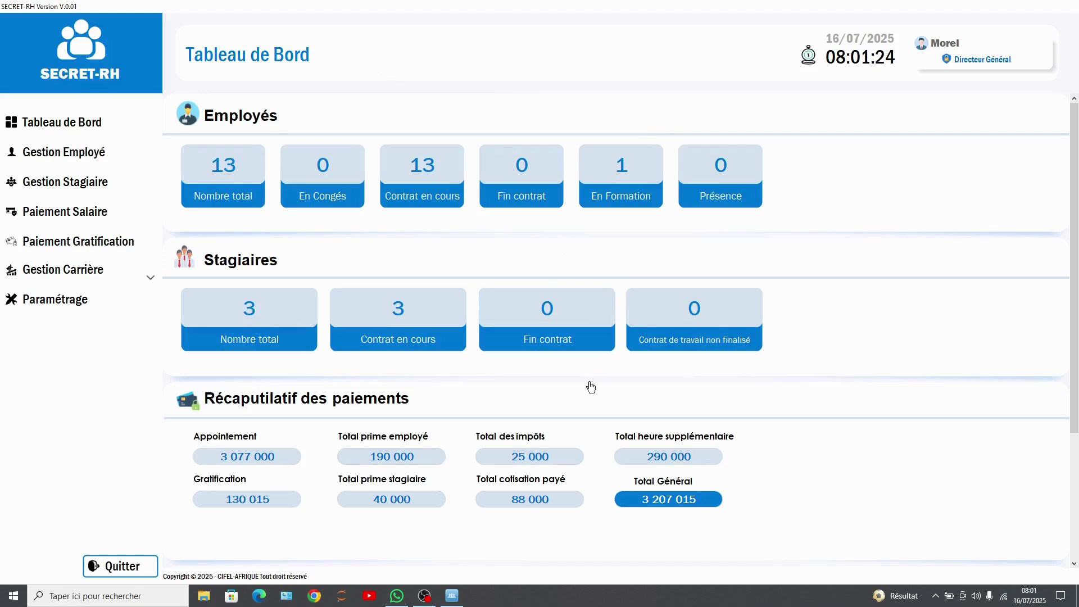
scroll(393, 256, down, 2)
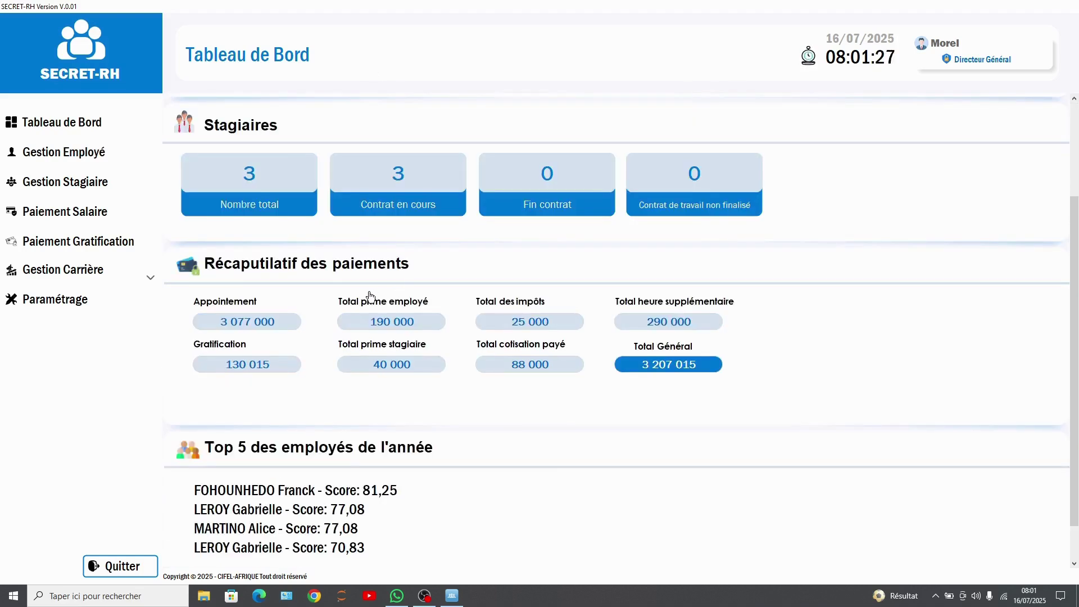
scroll(359, 394, down, 1)
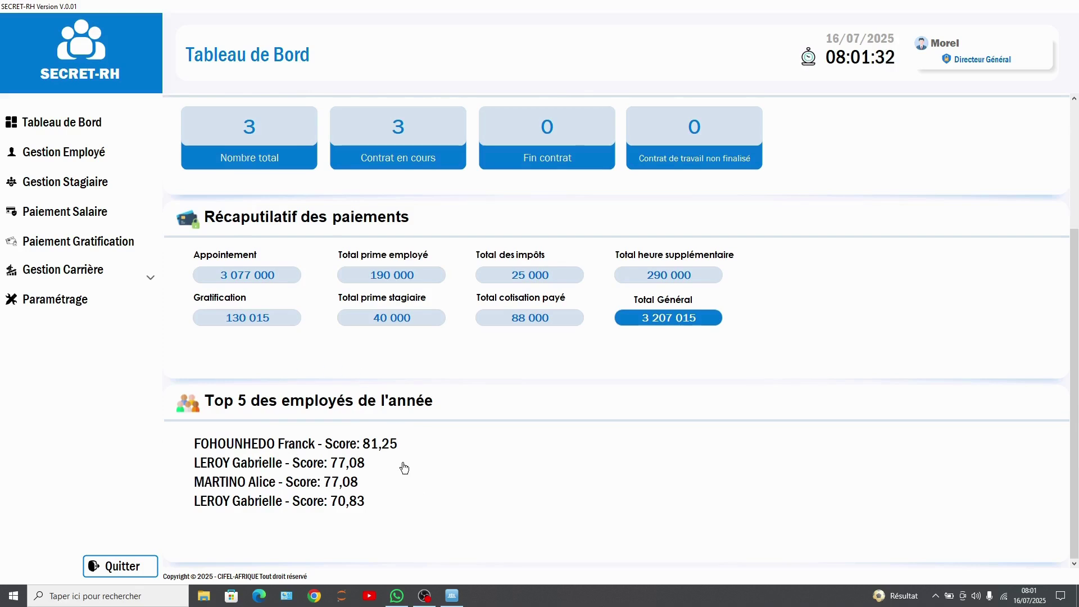
scroll(390, 371, up, 4)
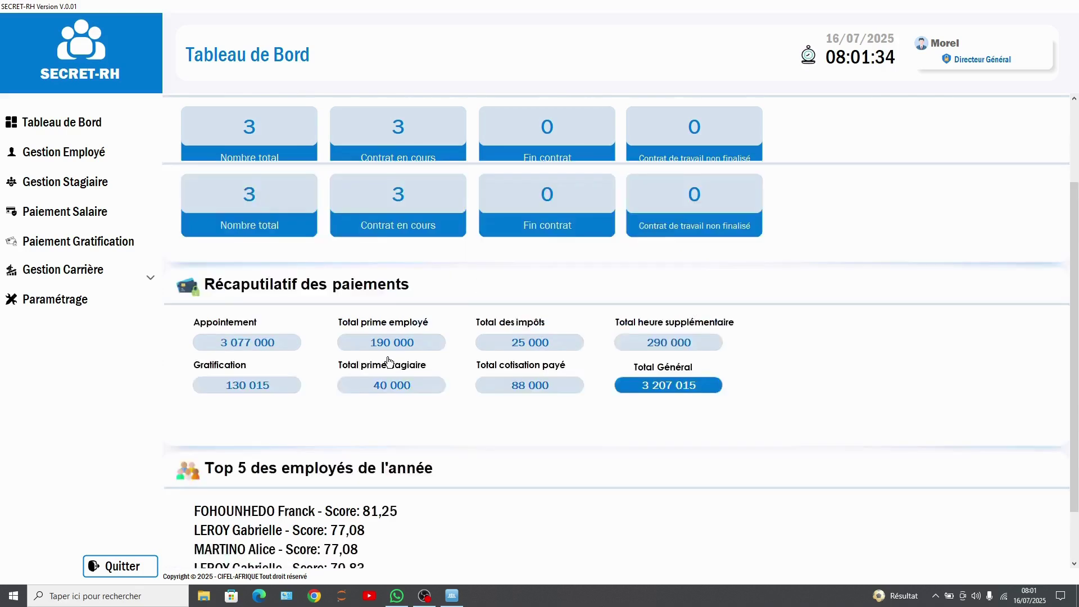
scroll(389, 346, up, 1)
click(62, 122)
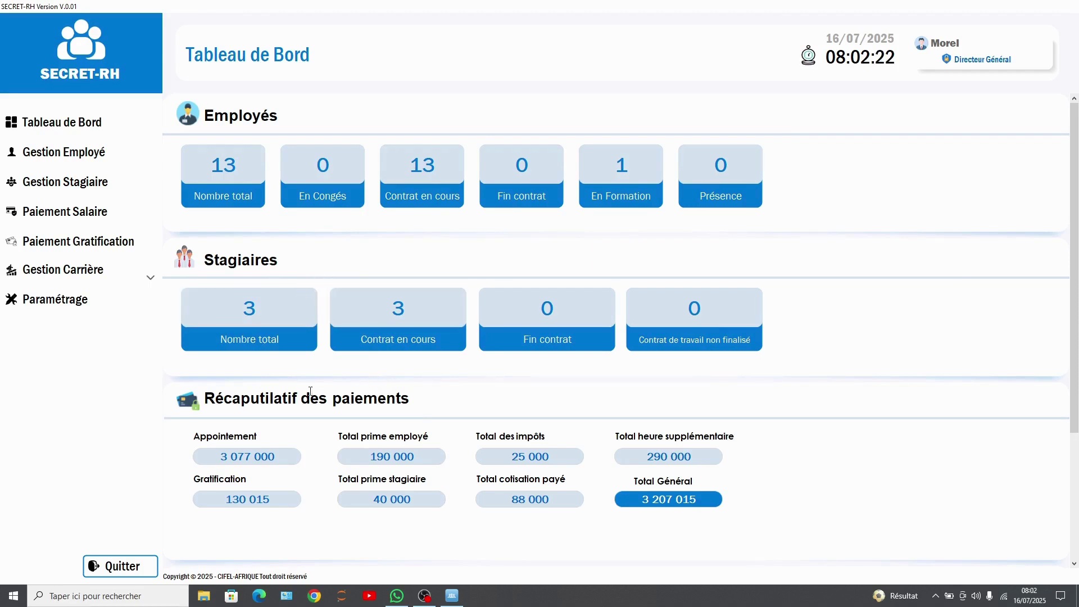
Examine the dashboard's Stagiaires figures, the payment summary and the list of top employees of the year.
drag(265, 342, 250, 340)
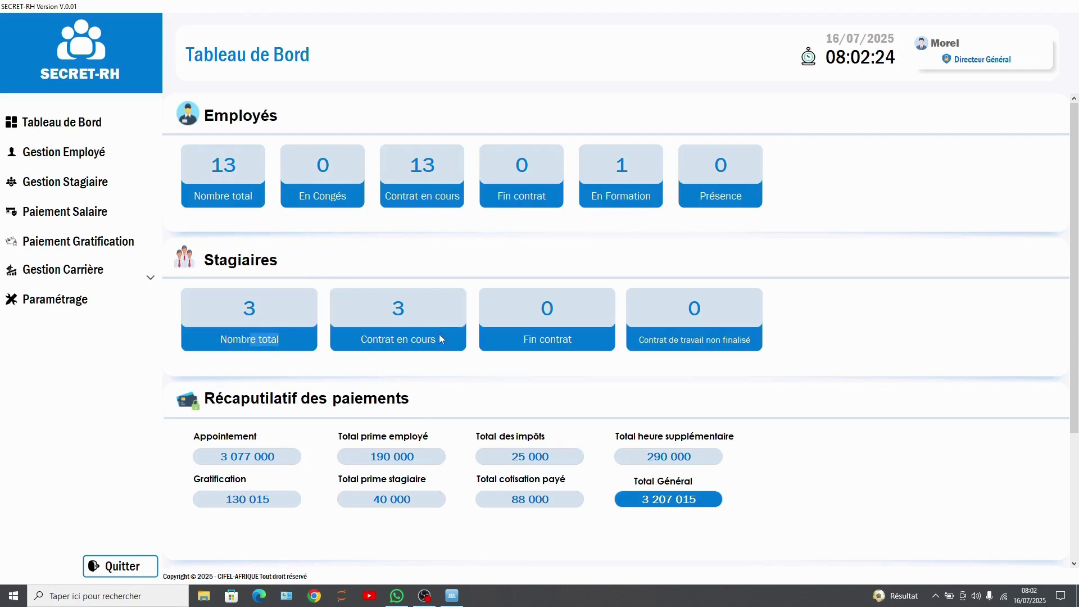
drag(439, 338, 378, 339)
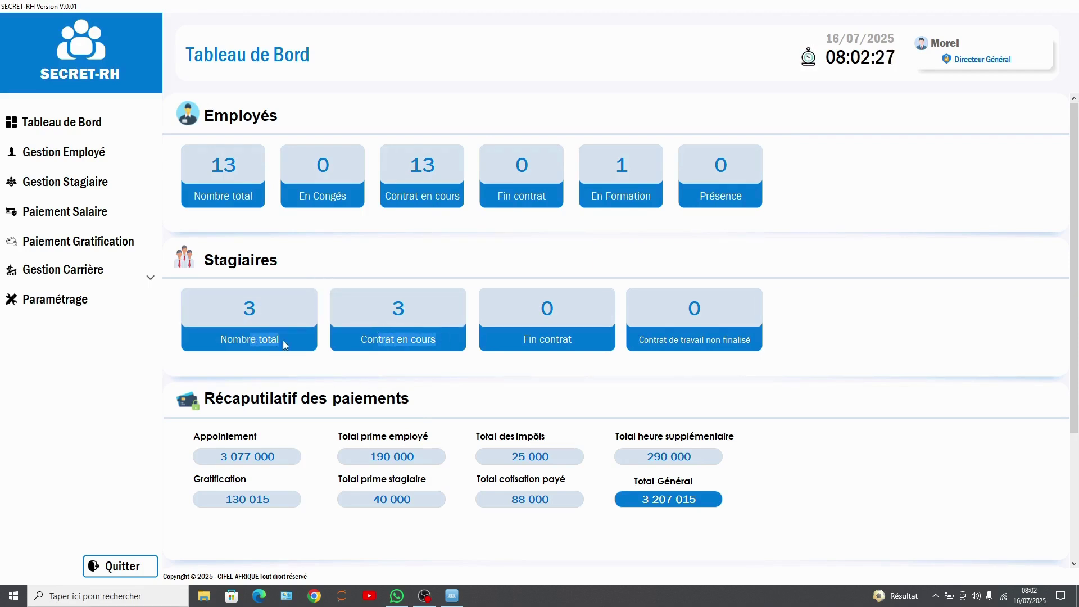
click(192, 345)
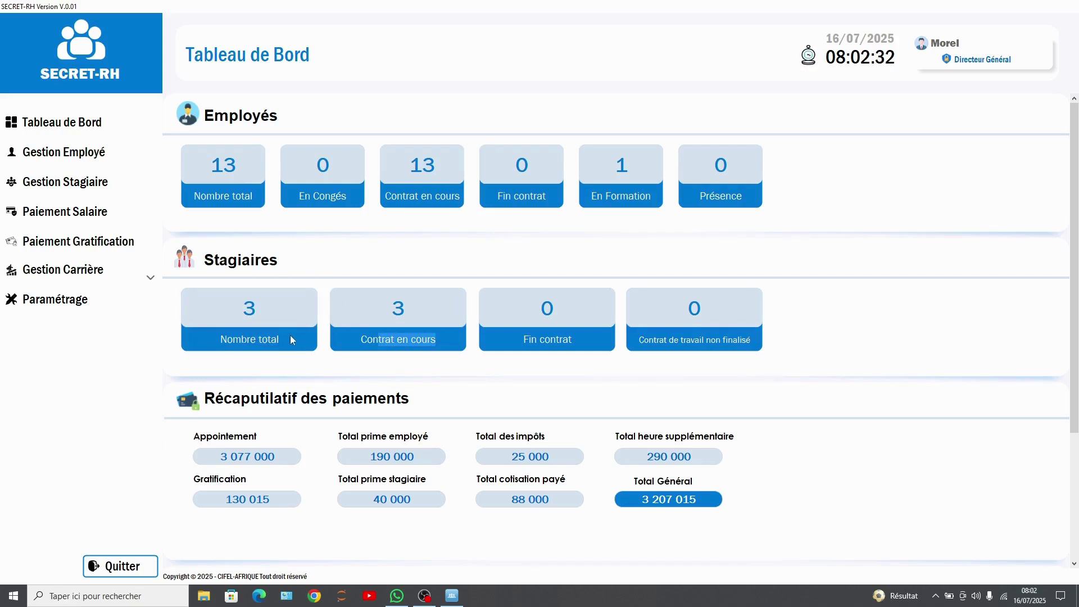
click(374, 337)
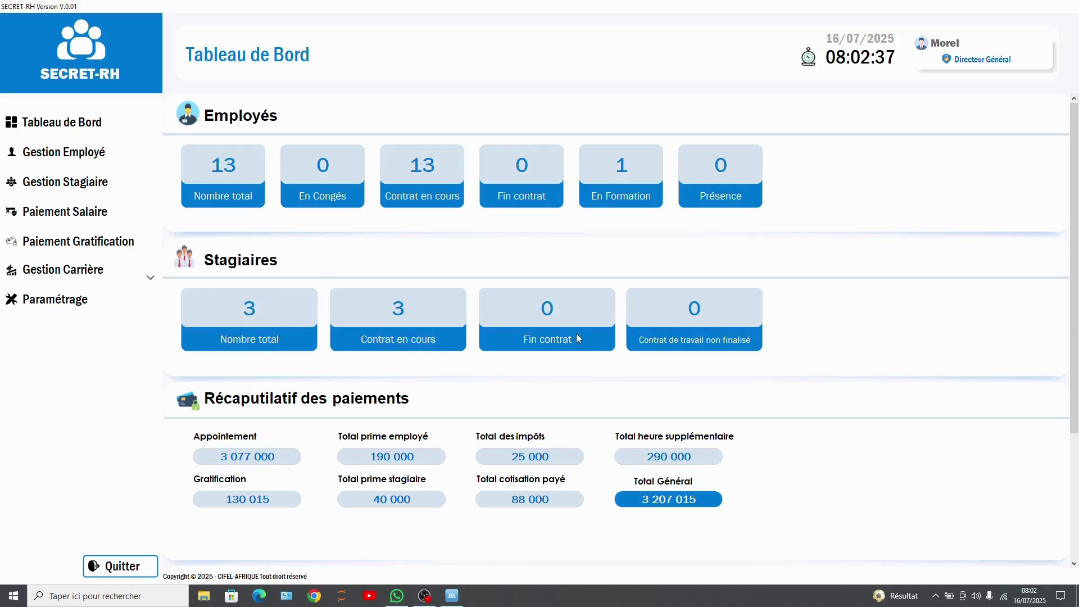
drag(579, 336, 527, 338)
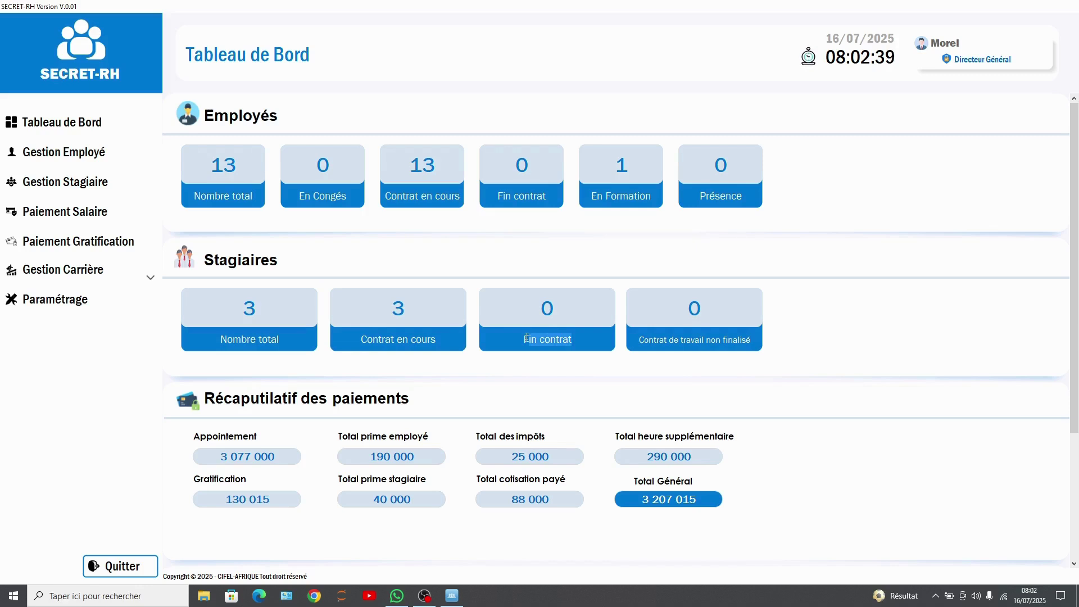
click(528, 338)
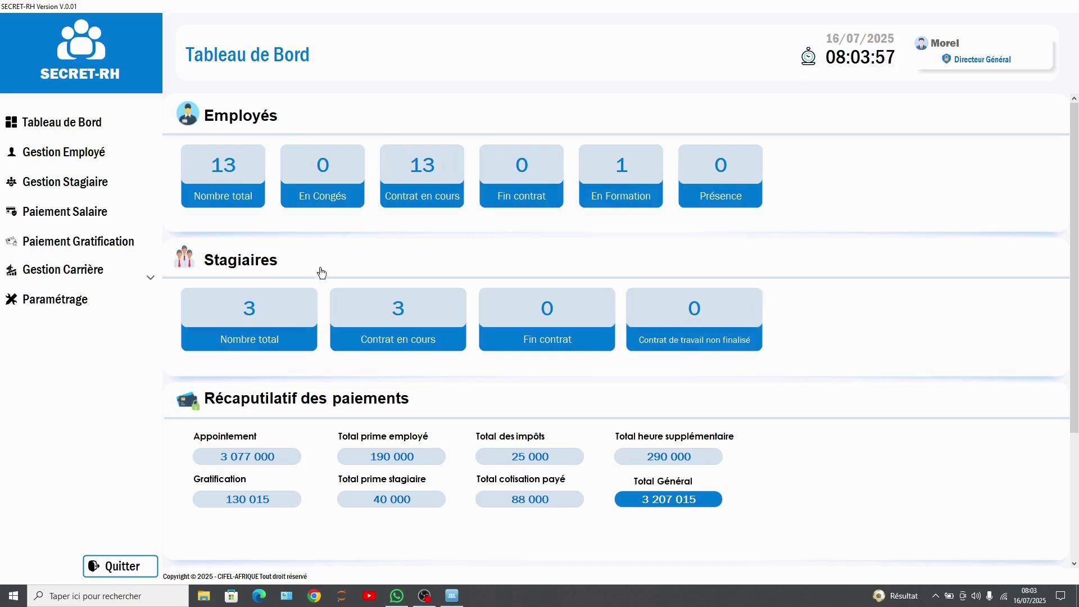
scroll(489, 489, down, 2)
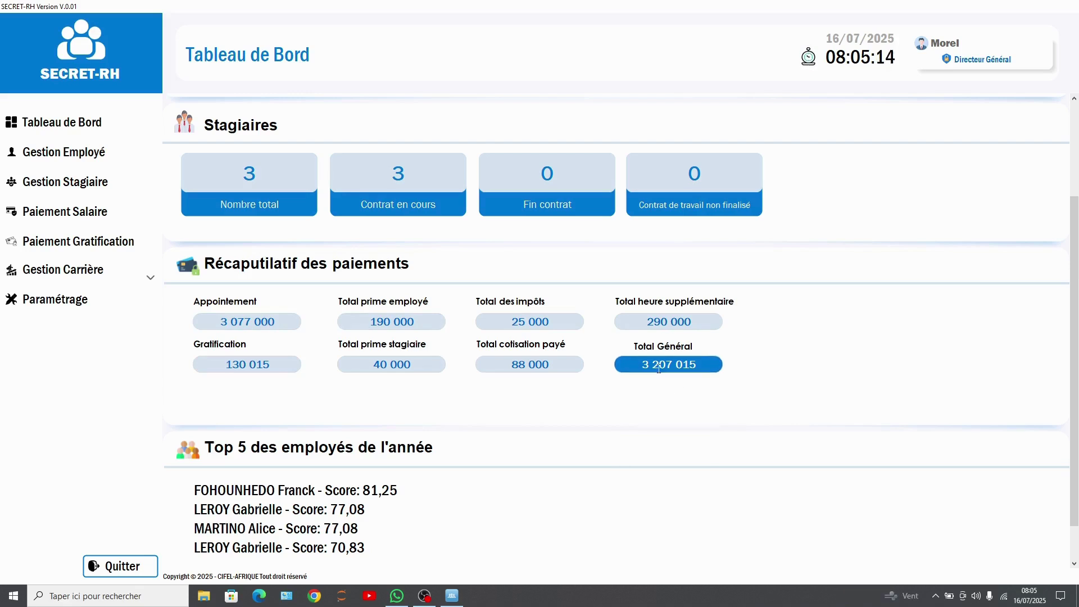
scroll(361, 448, down, 1)
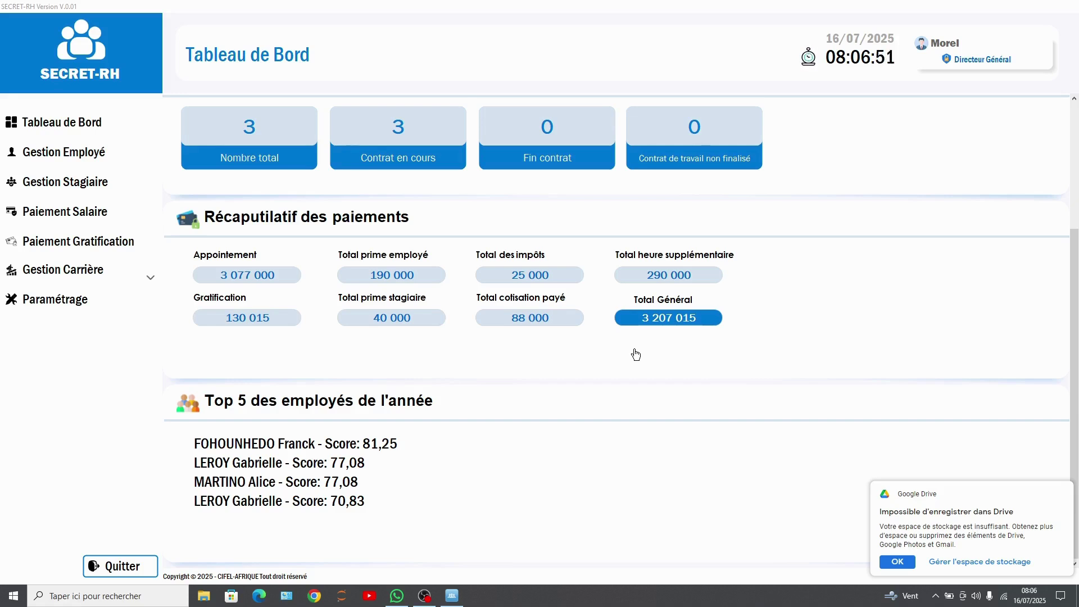
scroll(312, 392, up, 3)
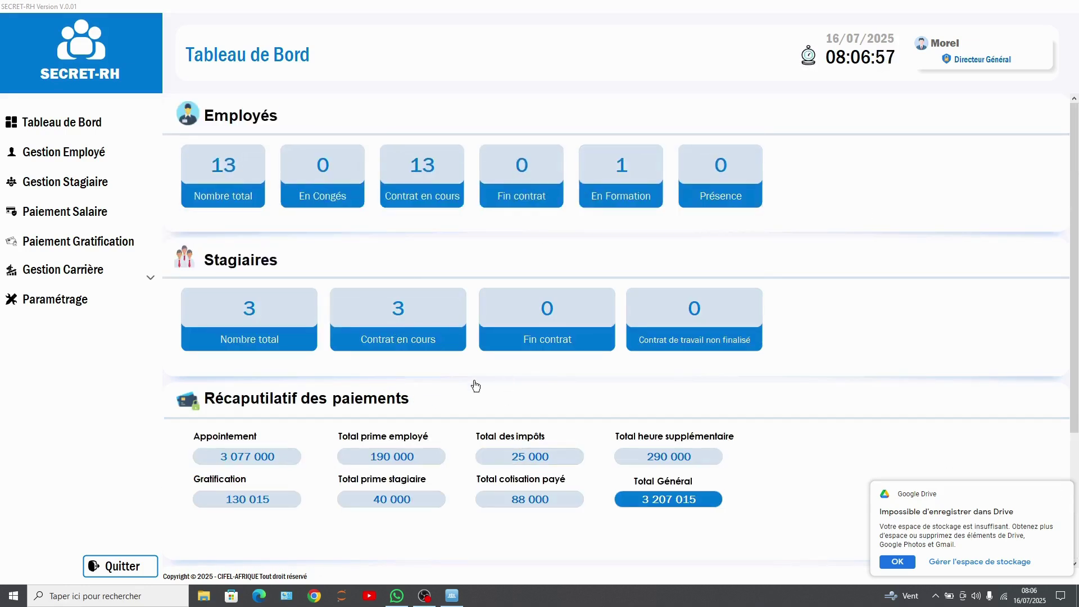
Open the Paramétrage settings and display the Départements section.
click(73, 302)
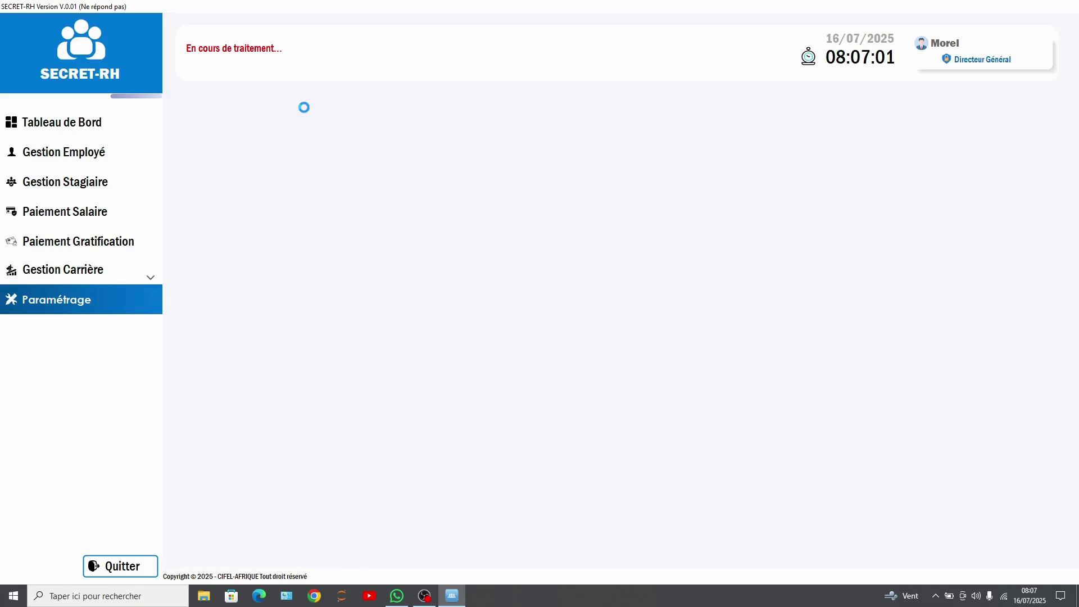
click(425, 595)
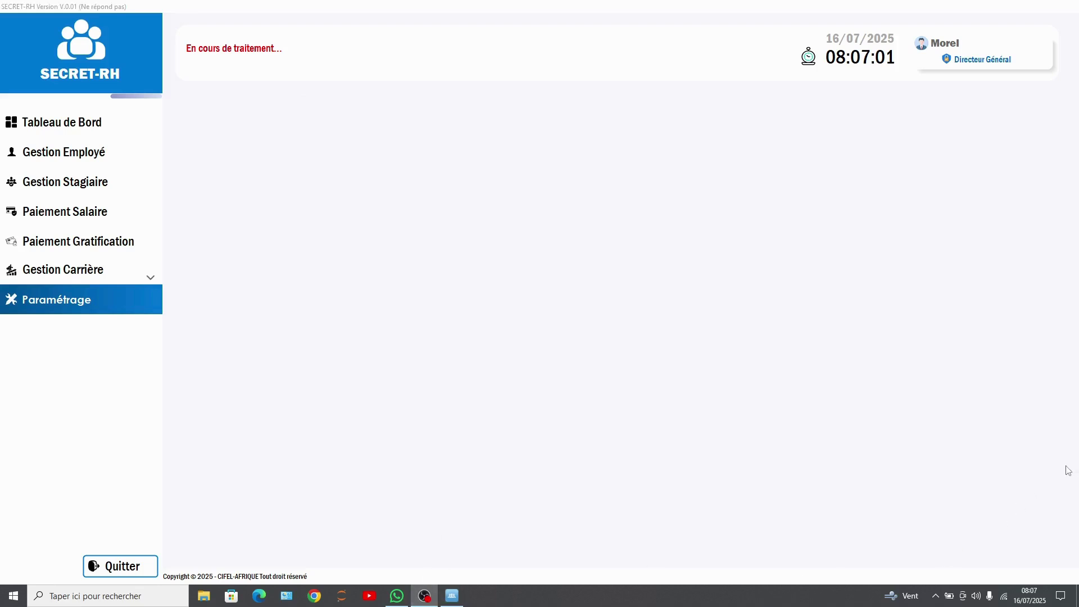
click(1014, 5)
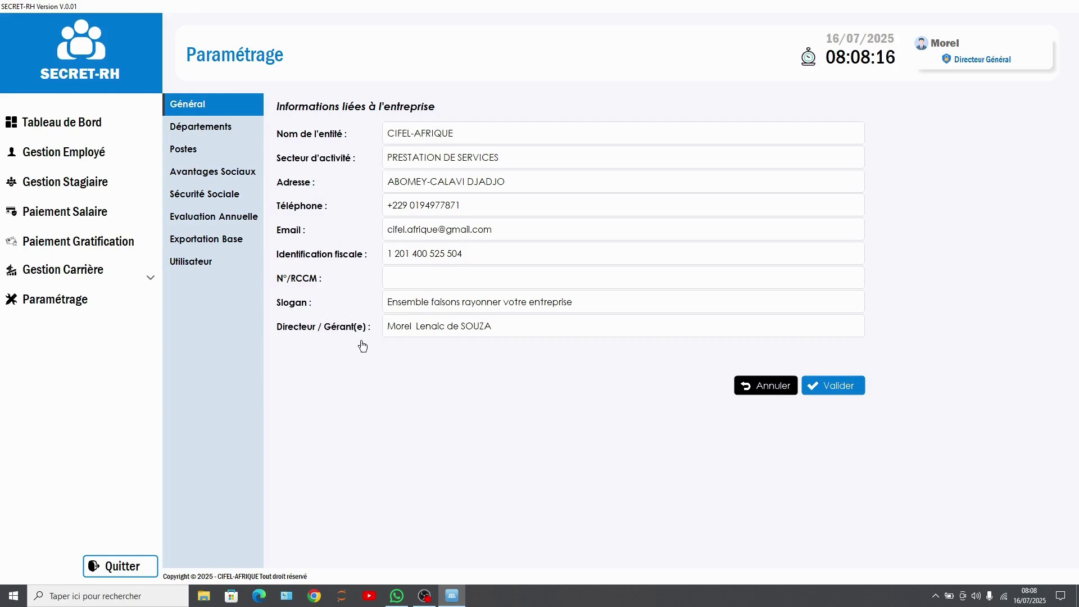
click(196, 133)
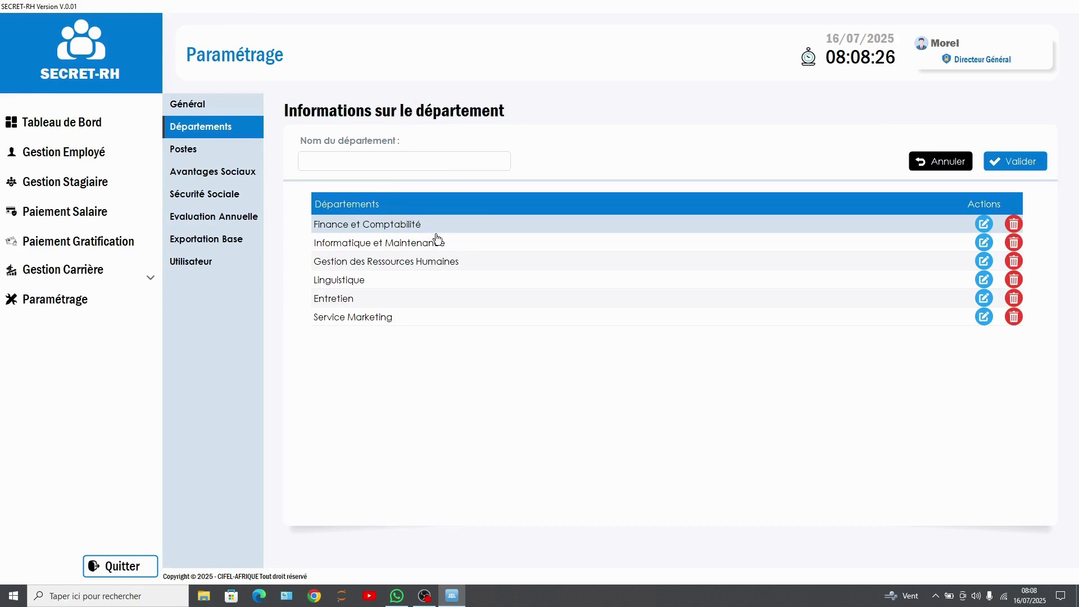
Add a new test department named "yftyfytftyfty" to the department list.
click(362, 161)
text(yftyfytftfyfty)
key(Return)
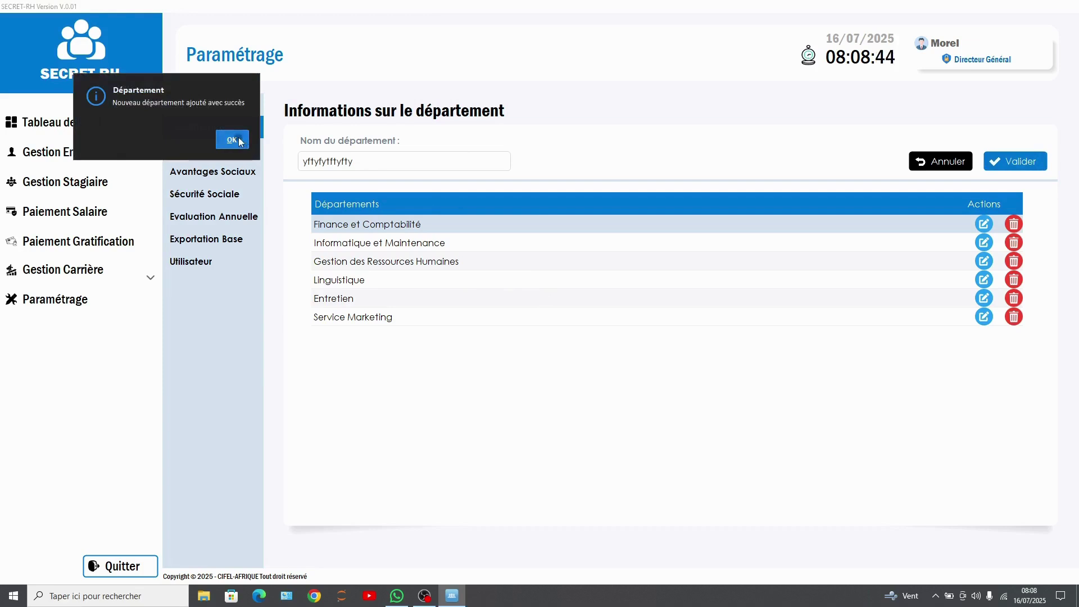
click(239, 140)
click(310, 340)
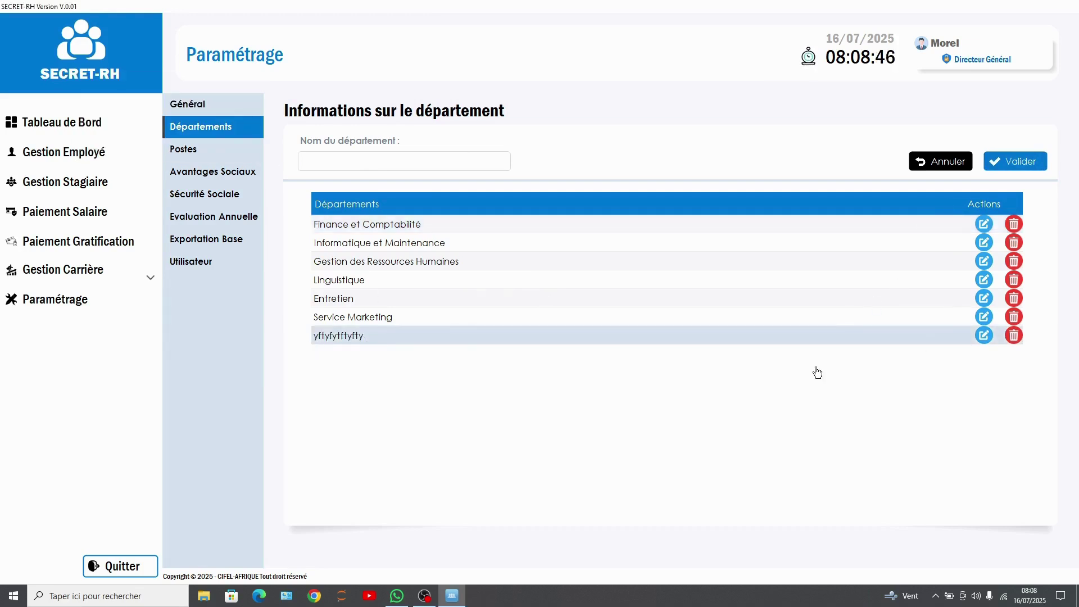
Rename the test department at the end of the list to "Prestation" and validate the change.
click(985, 336)
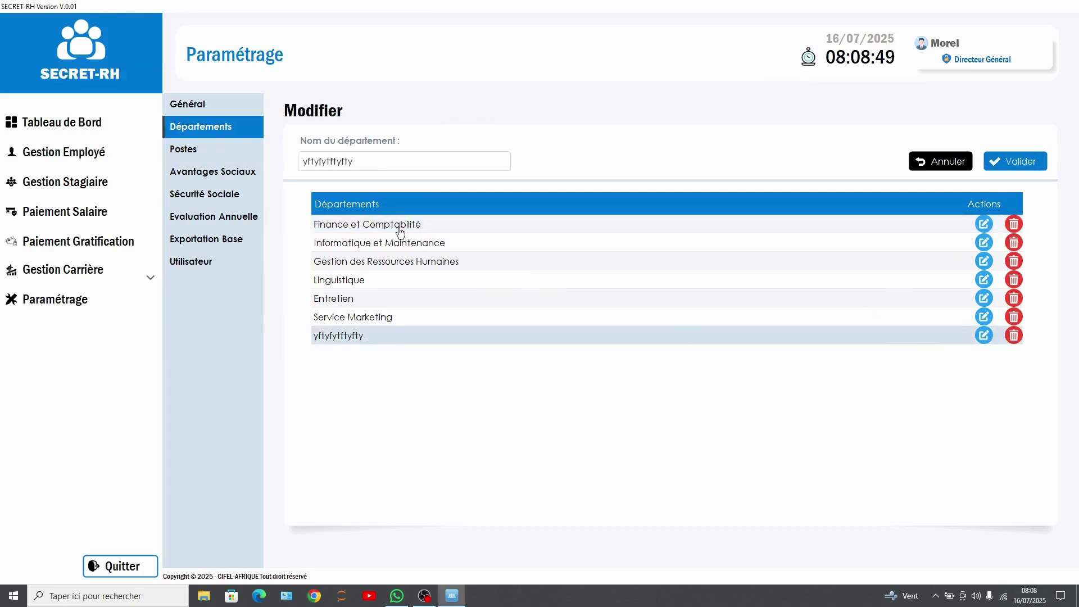
drag(355, 162, 284, 160)
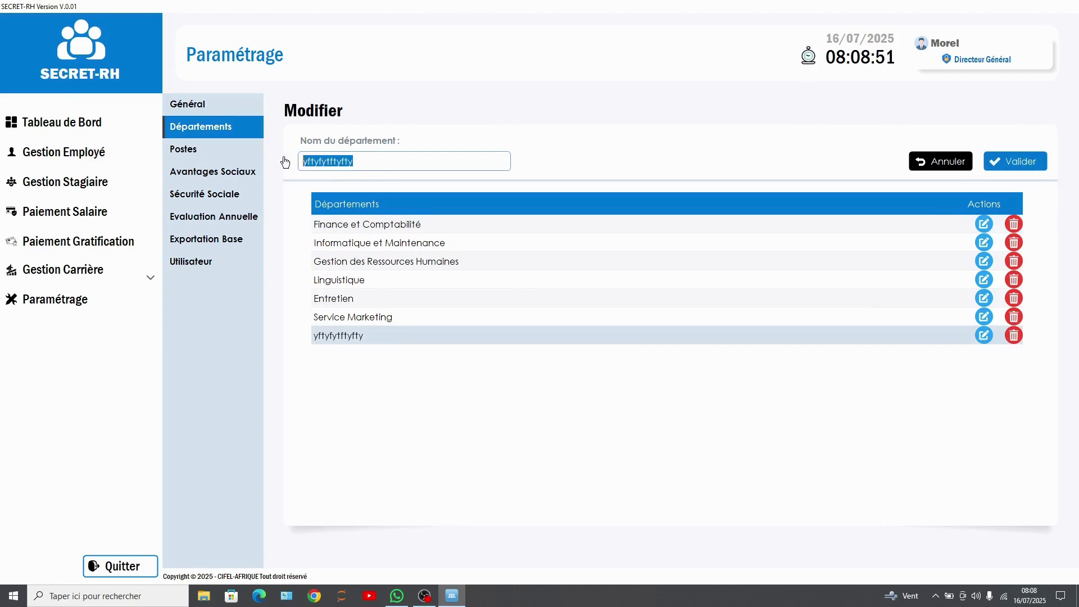
text(Presta)
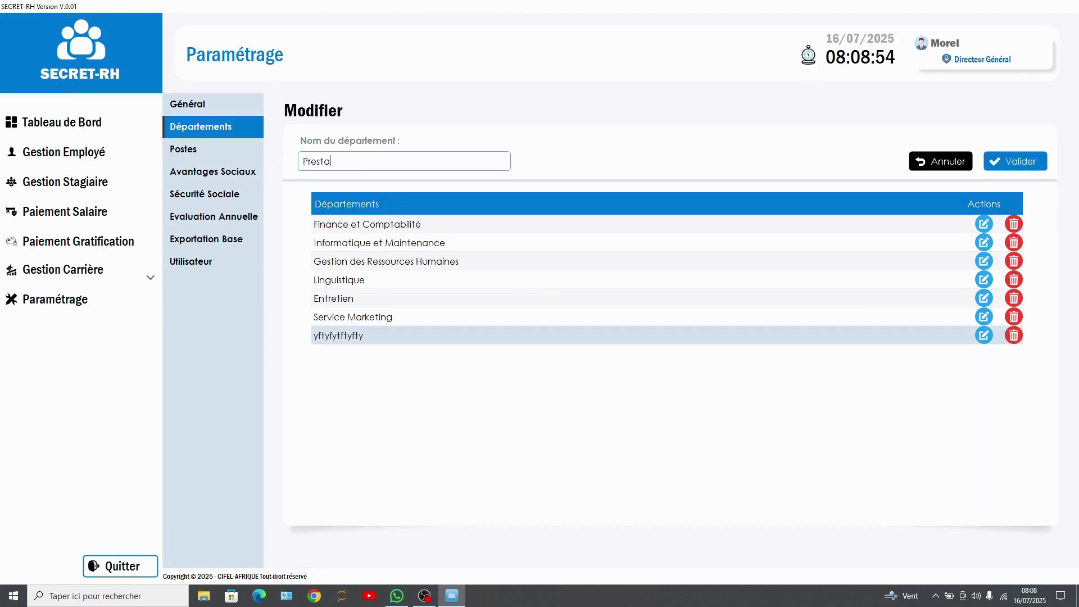
text(tion)
click(1006, 162)
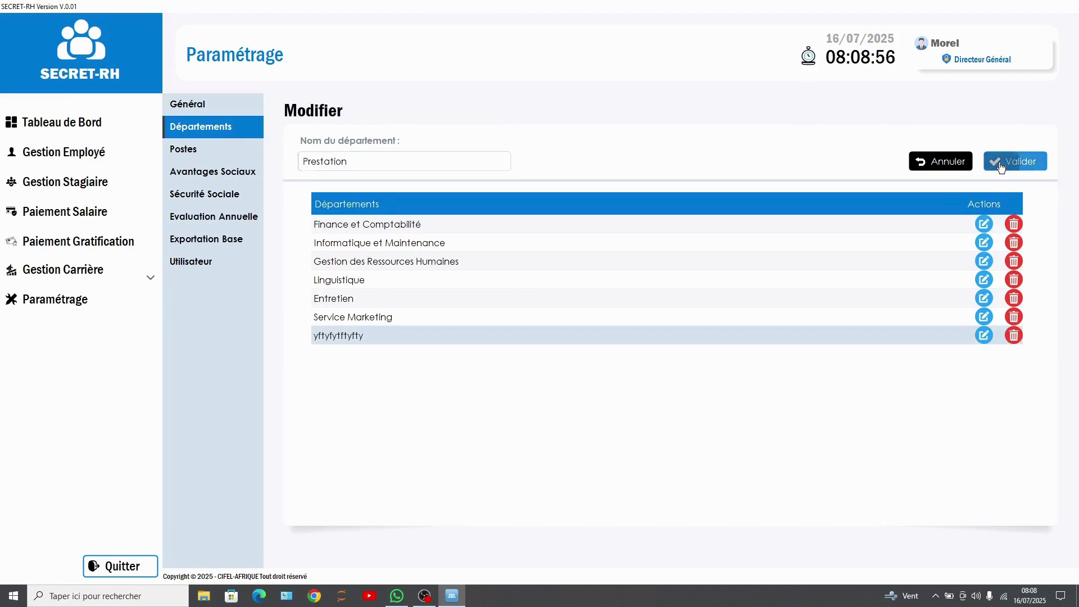
click(267, 183)
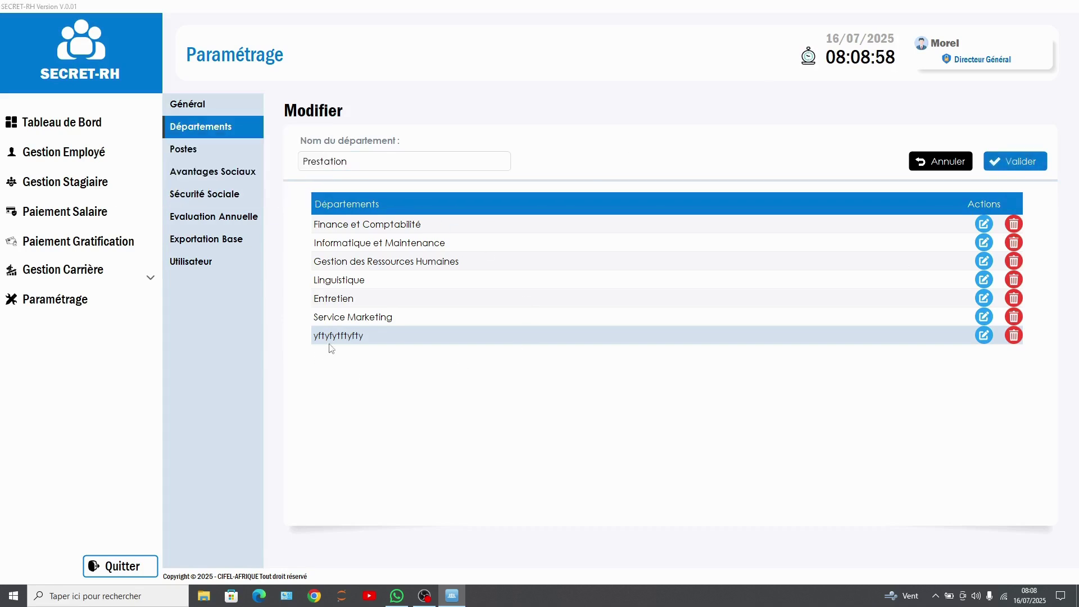
click(265, 198)
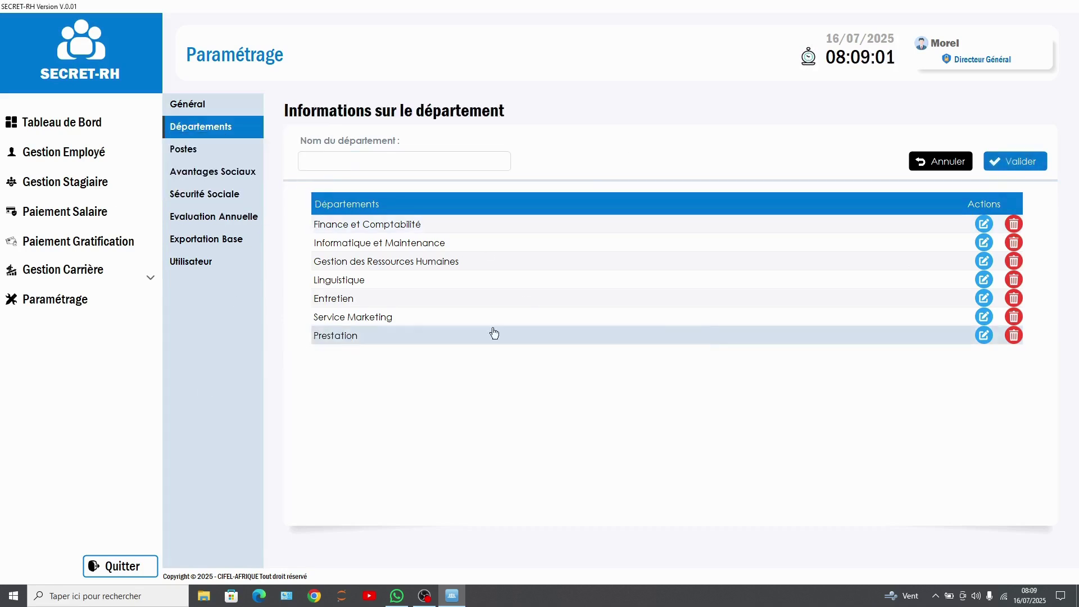
Delete the "Prestation" department from the department list.
click(1013, 335)
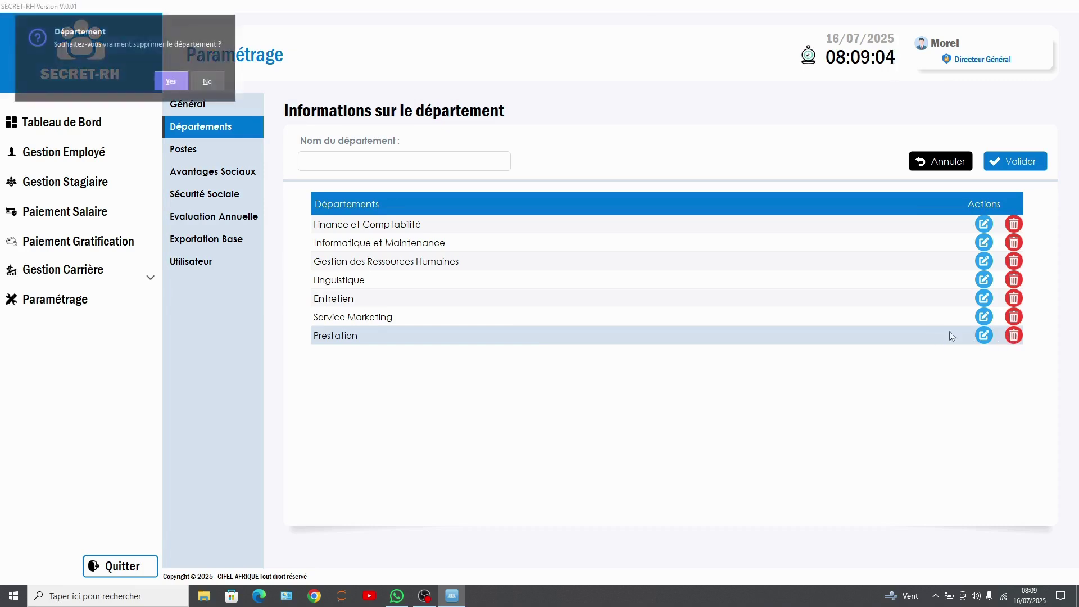
click(167, 86)
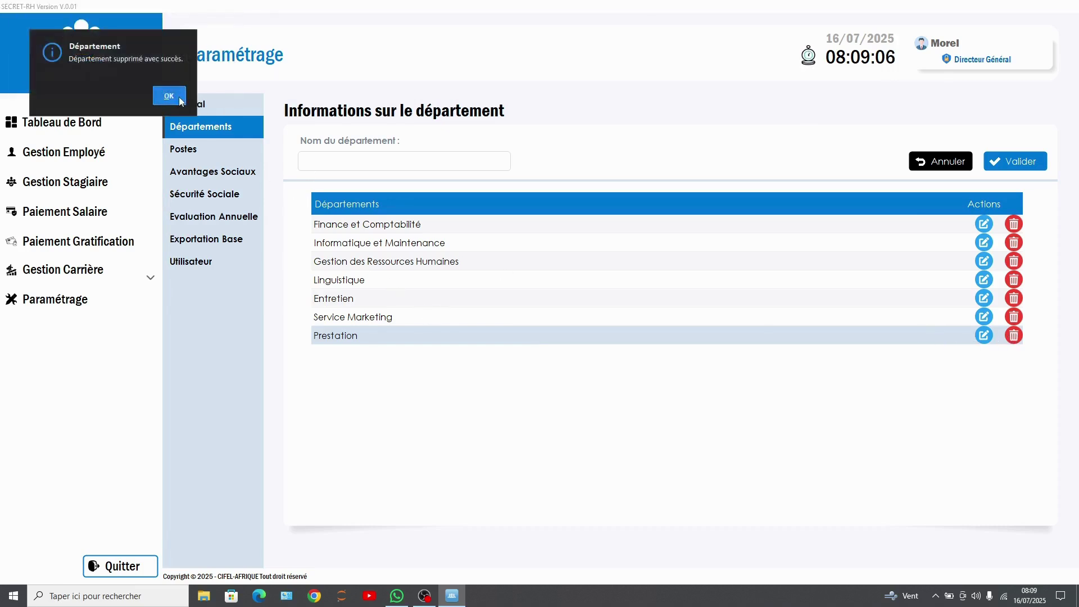
Acknowledge the department deletion, and review the Postes and Avantages Sociaux sections of the settings.
click(168, 95)
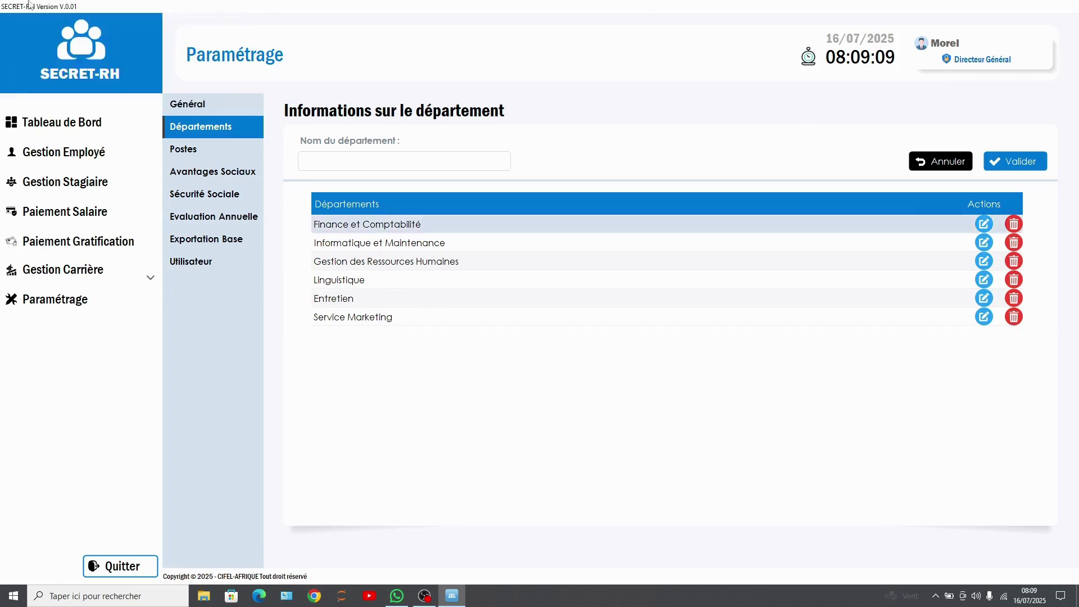
click(168, 156)
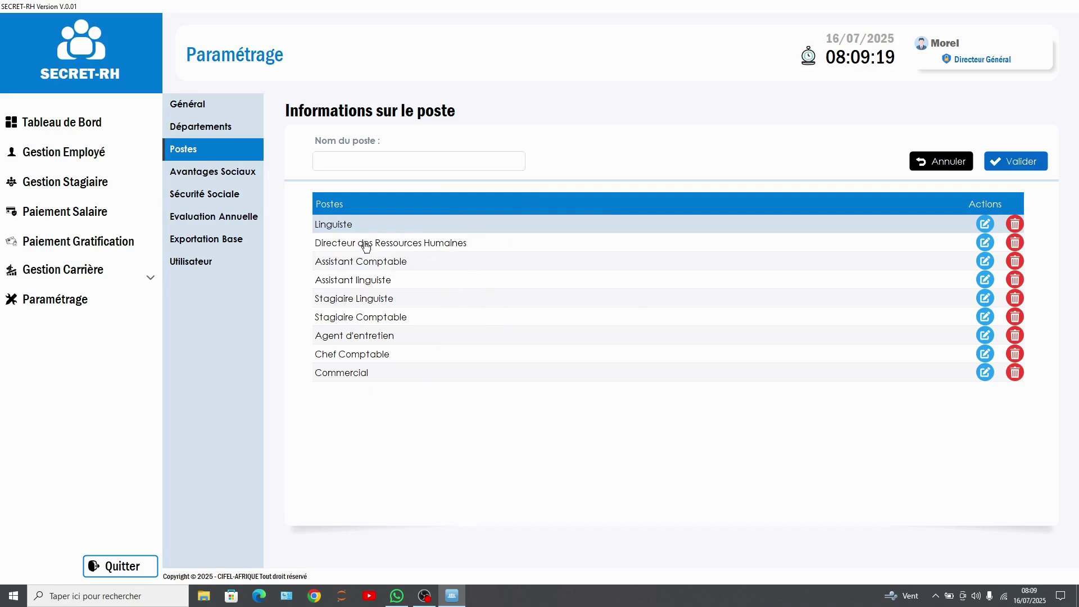
click(215, 175)
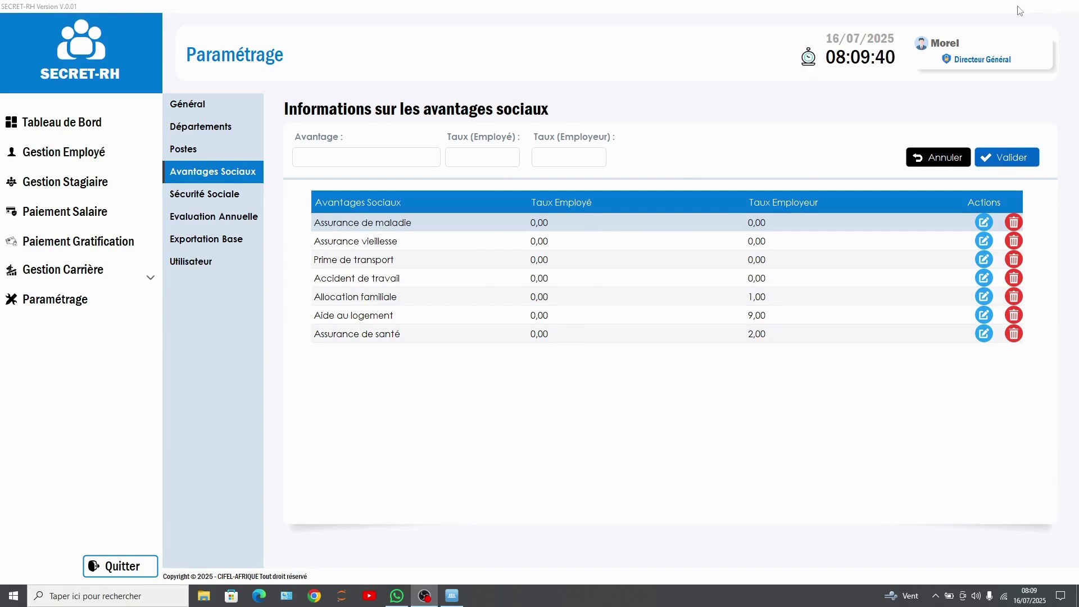
click(358, 258)
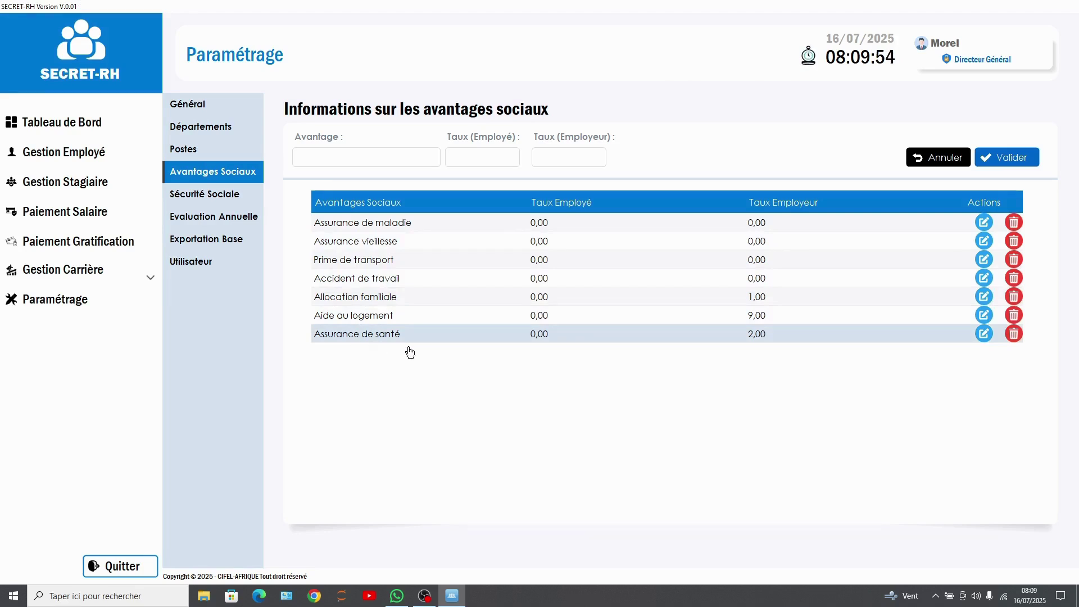
Set the employee rate of the "Assurance de santé" benefit to 1 and validate the change.
click(984, 334)
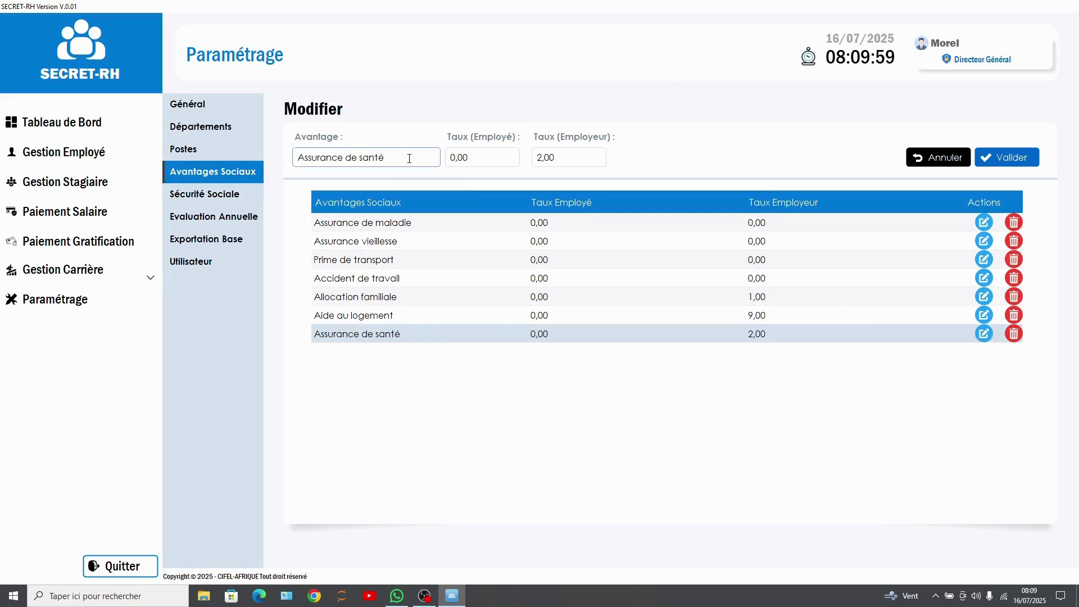
click(453, 157)
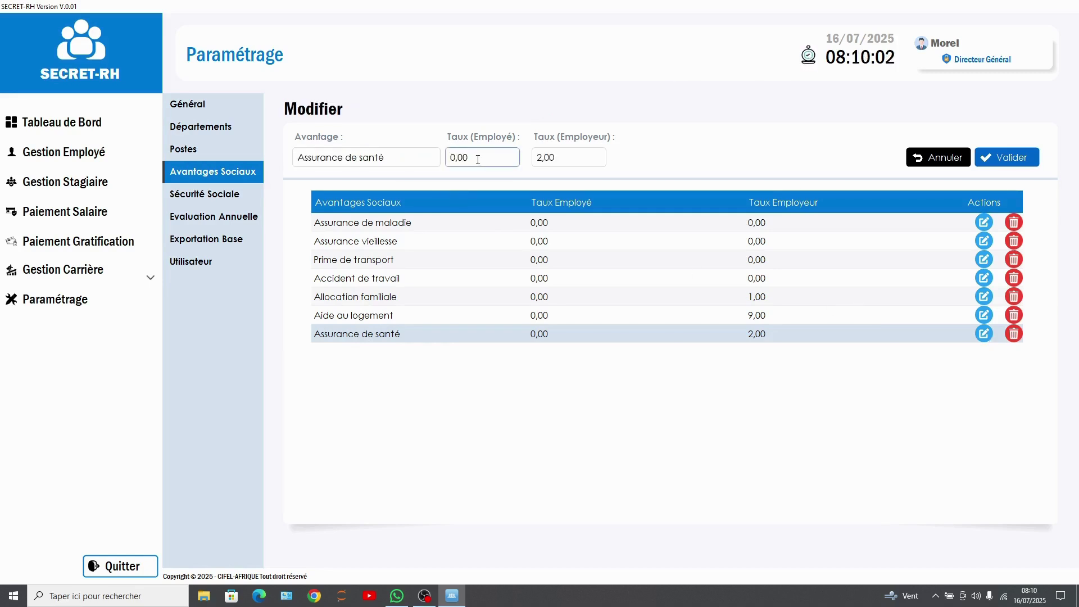
drag(476, 158, 450, 157)
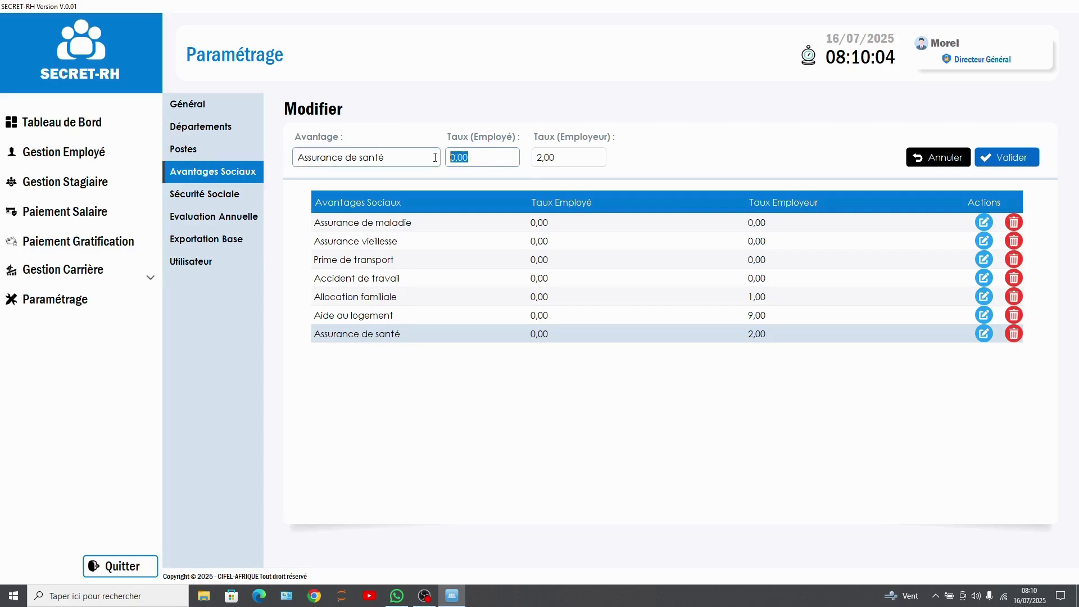
text(1)
click(210, 140)
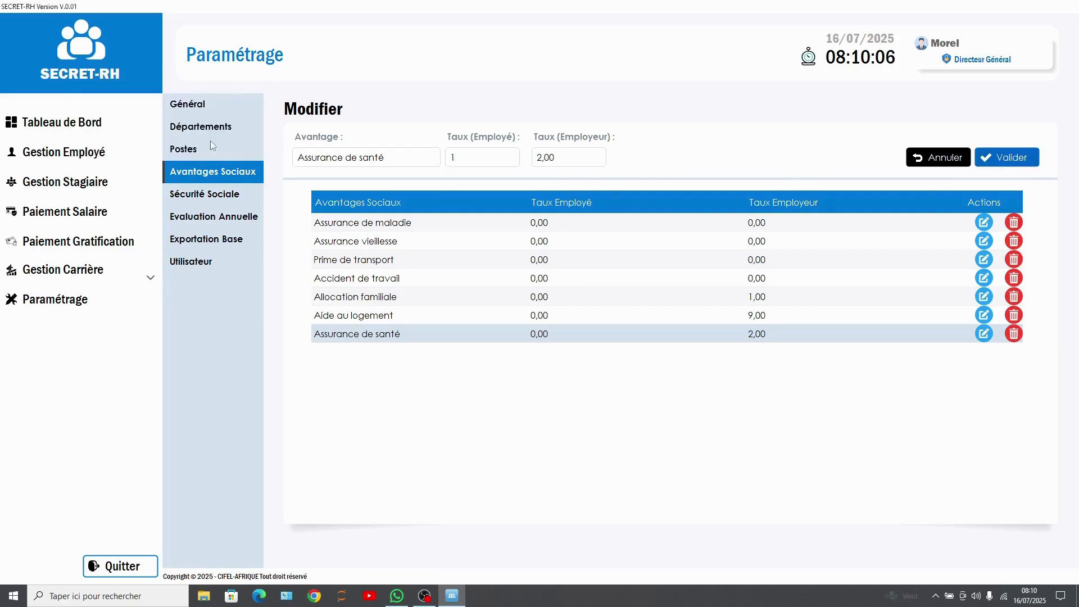
click(207, 154)
click(506, 339)
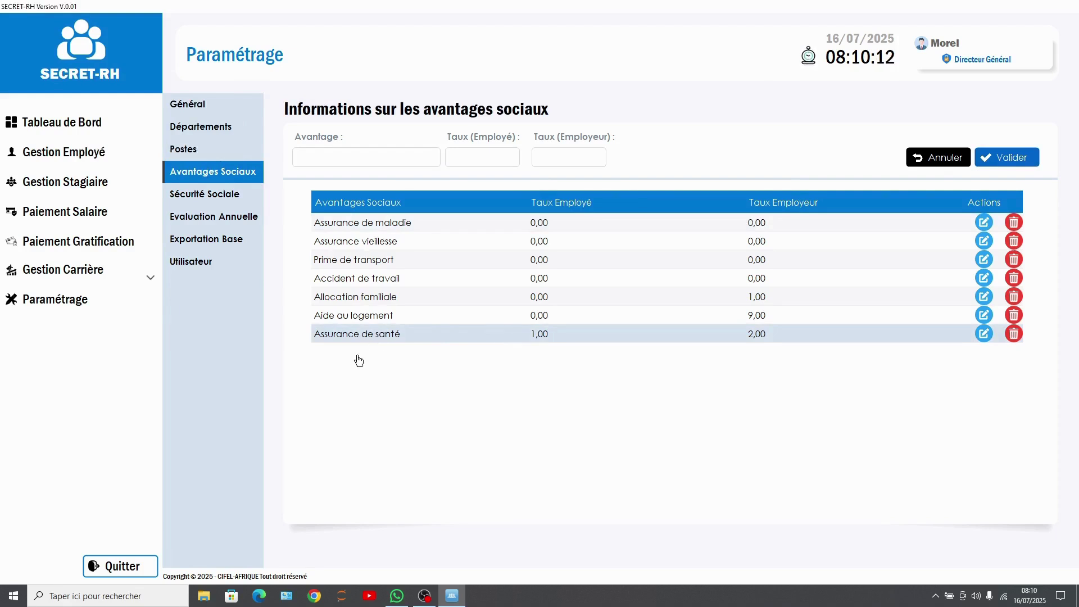
Delete the "Assurance de santé" benefit from the list of social benefits and confirm the deletion.
click(1015, 334)
click(247, 167)
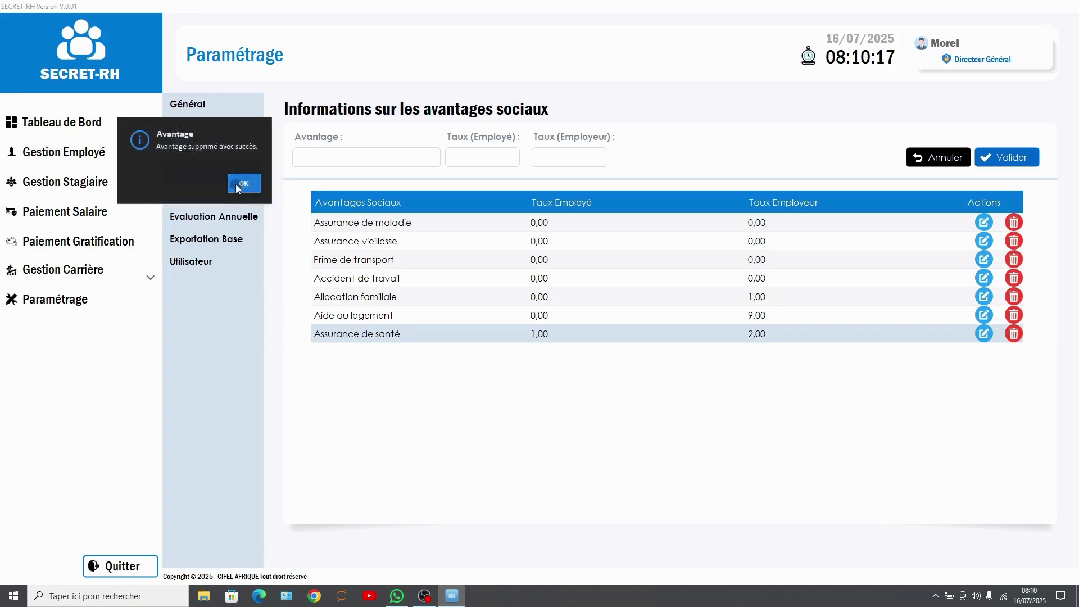
click(242, 184)
click(409, 242)
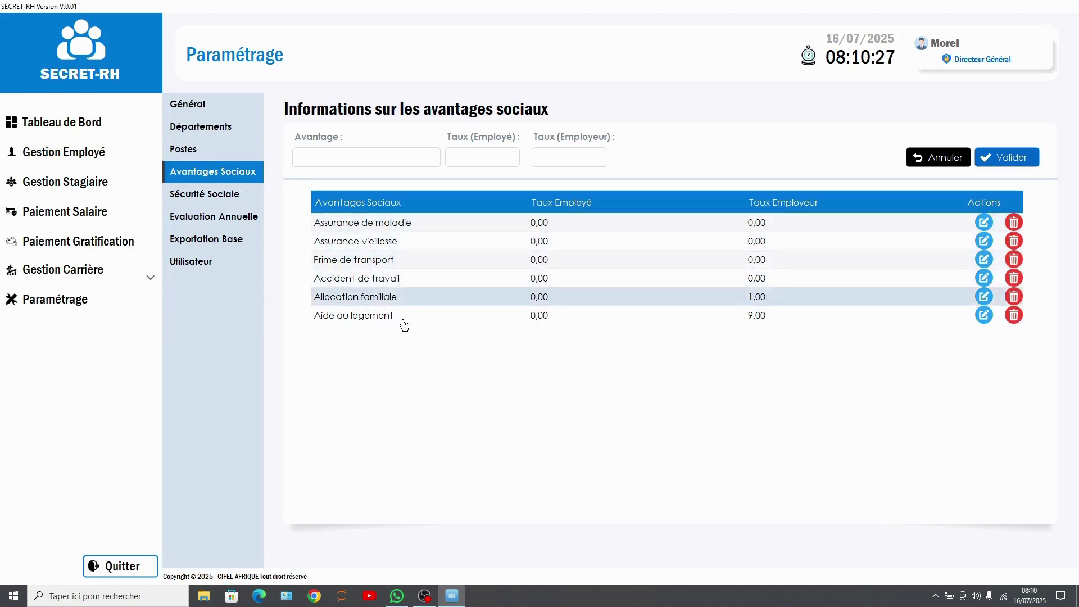
In Sécurité Sociale, open the Caisse Nationale de Sécurité Sociale entry for editing, examine its employee and employer rates, and cancel.
click(228, 195)
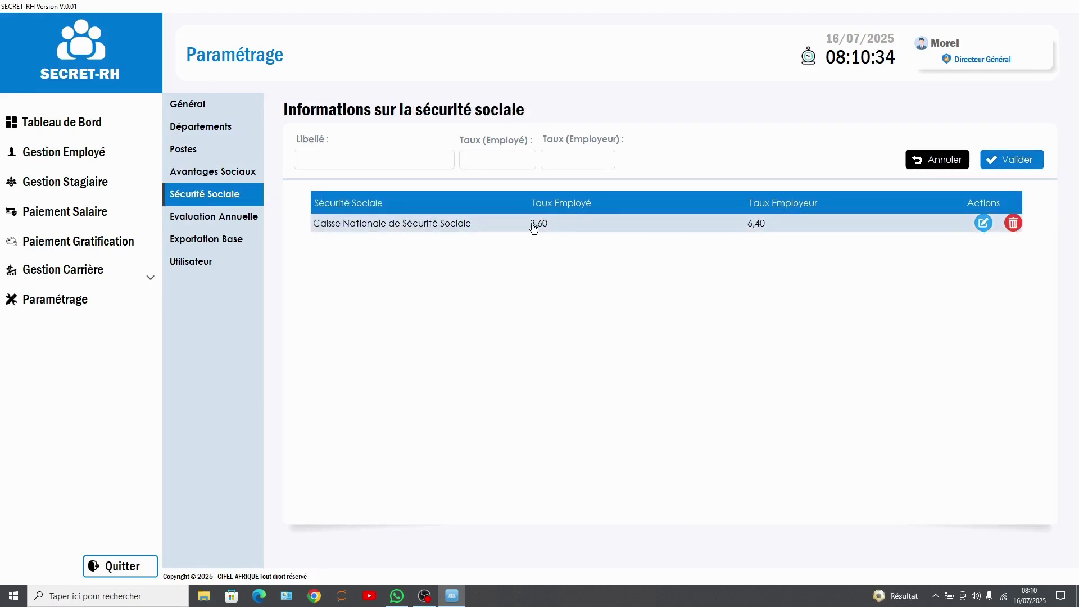
click(983, 223)
click(478, 160)
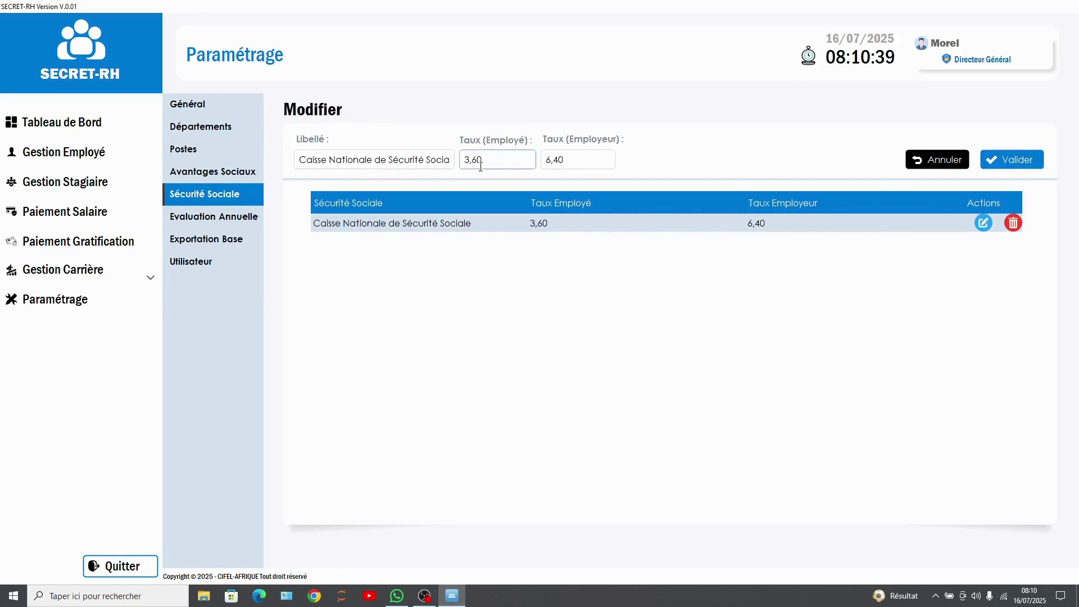
click(611, 159)
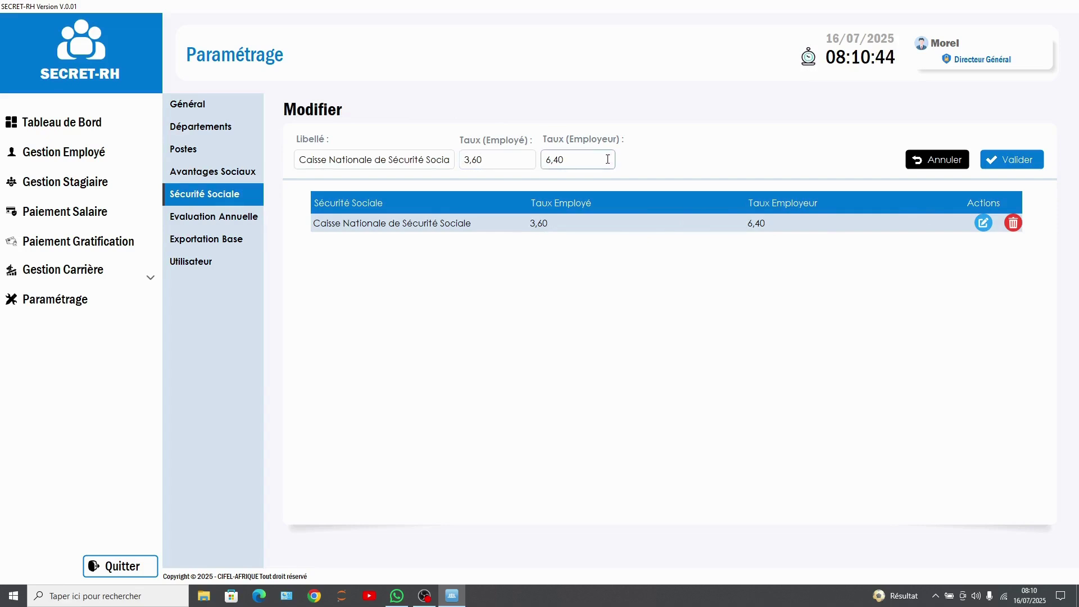
click(938, 161)
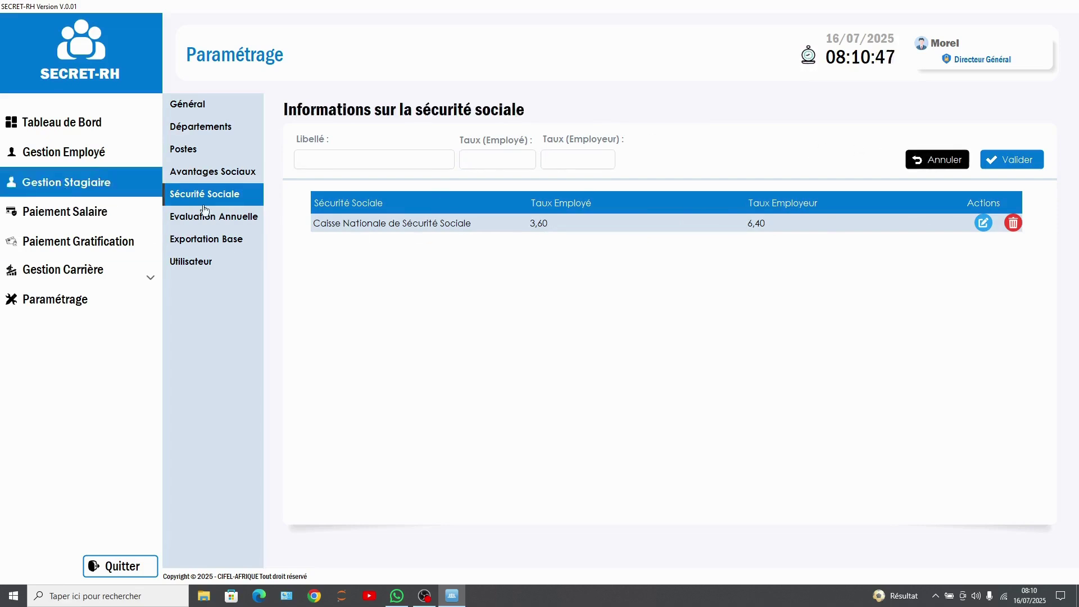
Display the Evaluation Annuelle section and look over the employee evaluation qualities and the evaluation criteria.
click(192, 224)
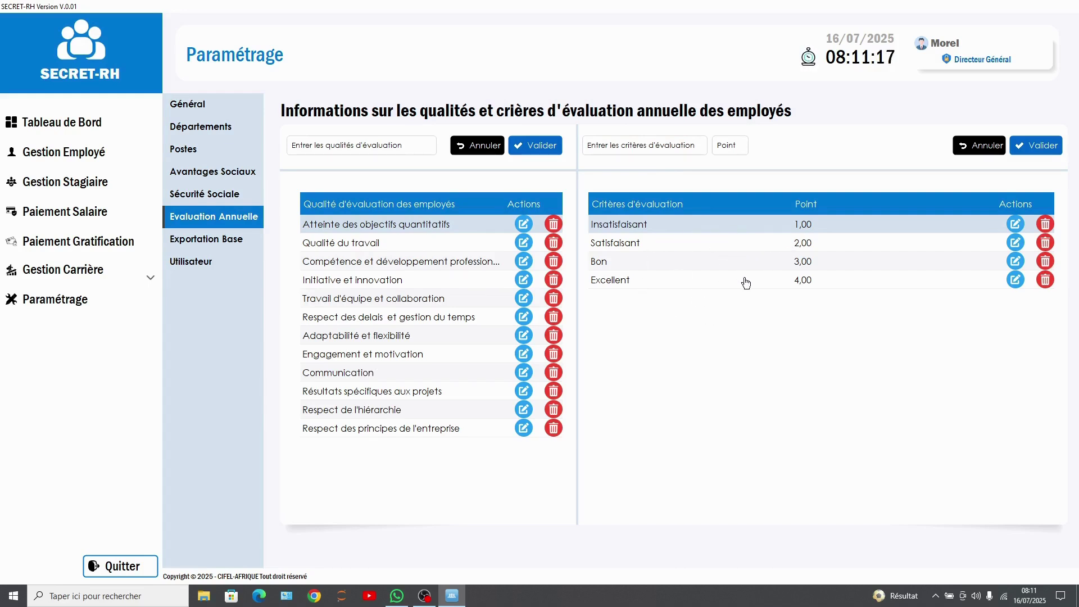
click(373, 247)
click(379, 264)
click(385, 283)
click(403, 301)
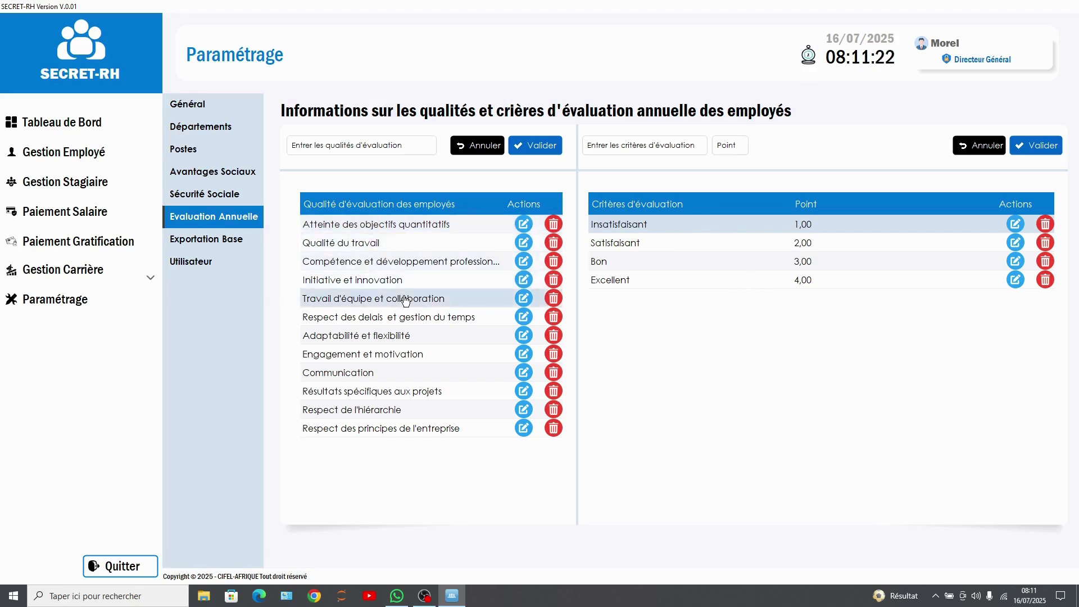
click(415, 318)
click(416, 336)
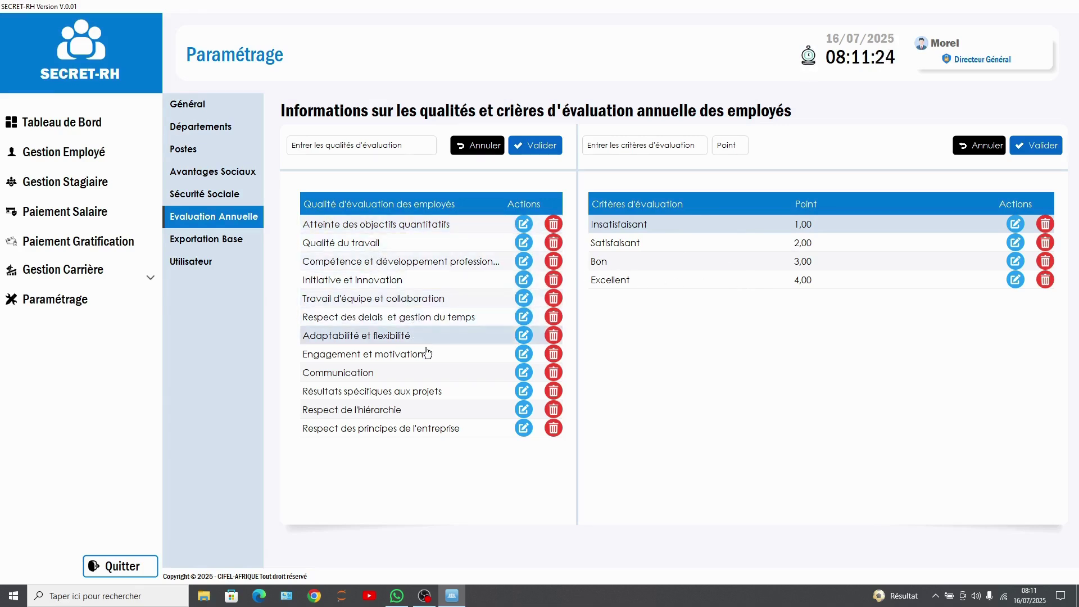
click(428, 355)
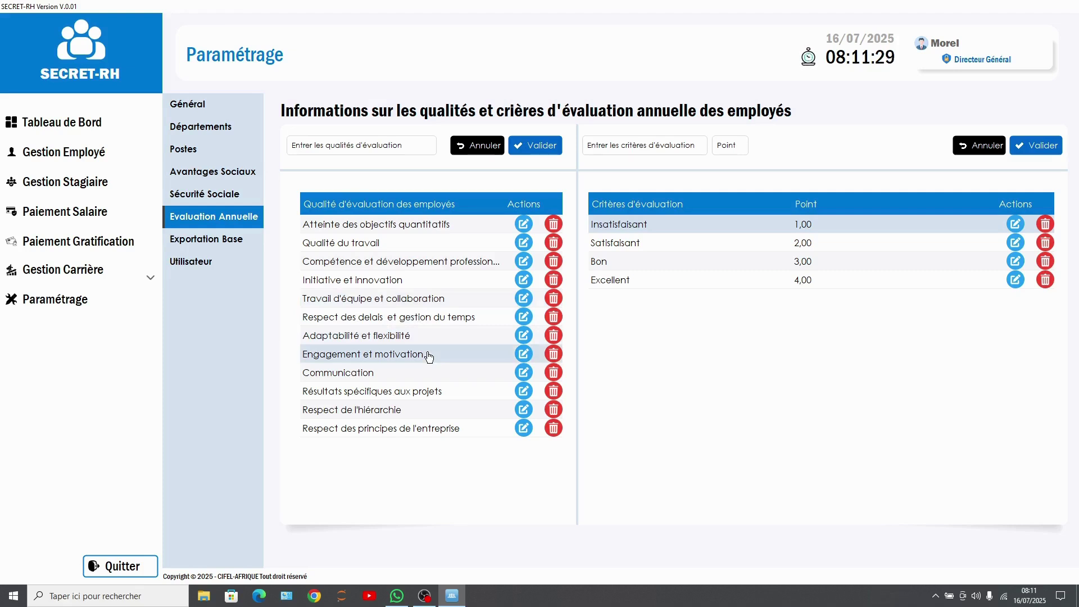
click(618, 248)
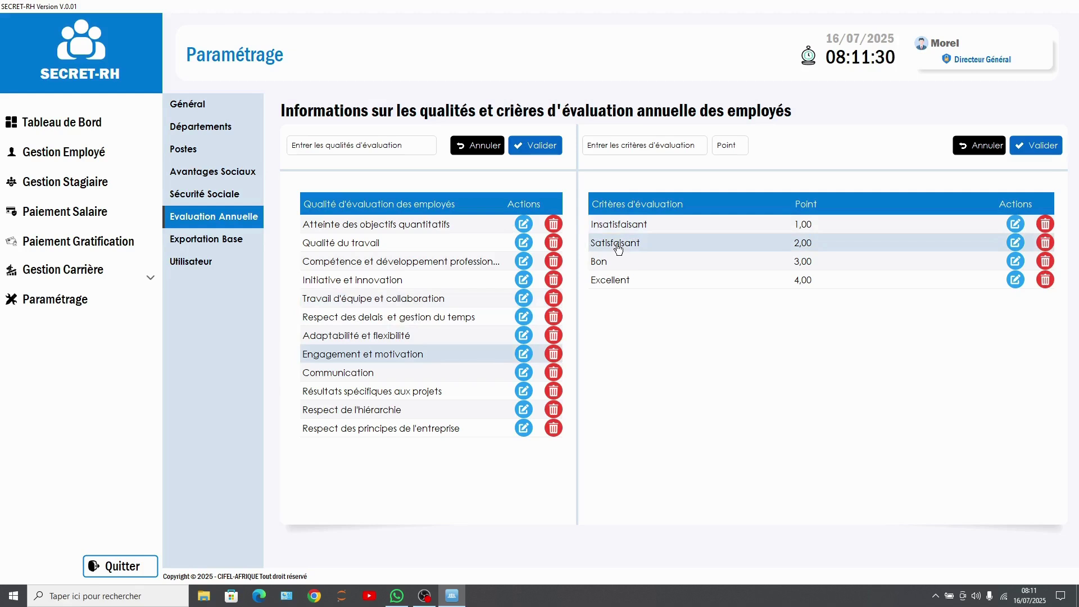
Examine the evaluation qualities one by one, from "Atteinte des objectifs quantitatifs" to "Résultats spécifiques aux projets".
click(347, 227)
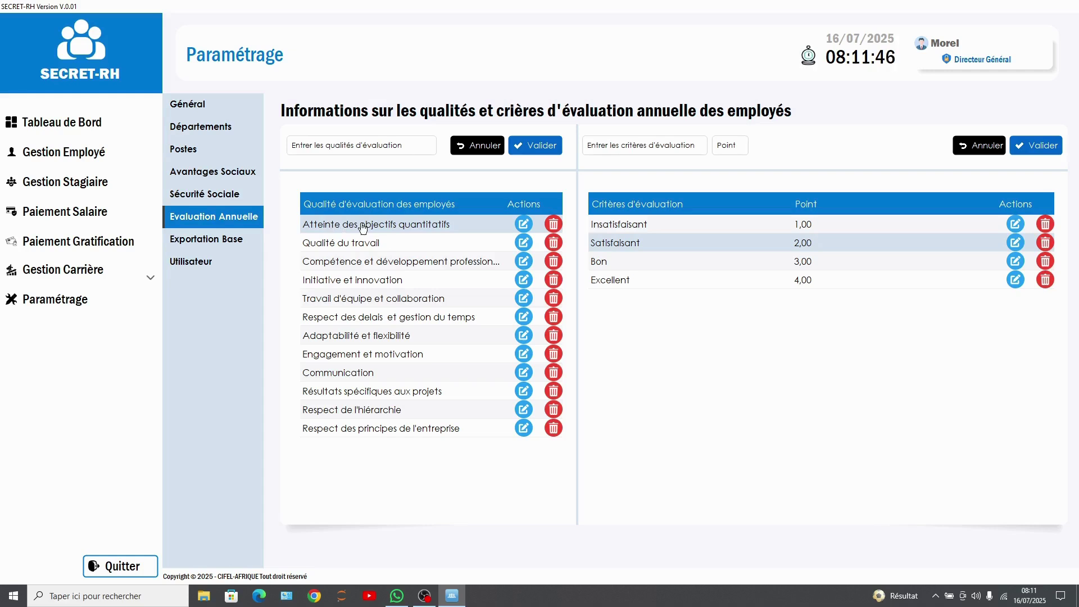
click(371, 244)
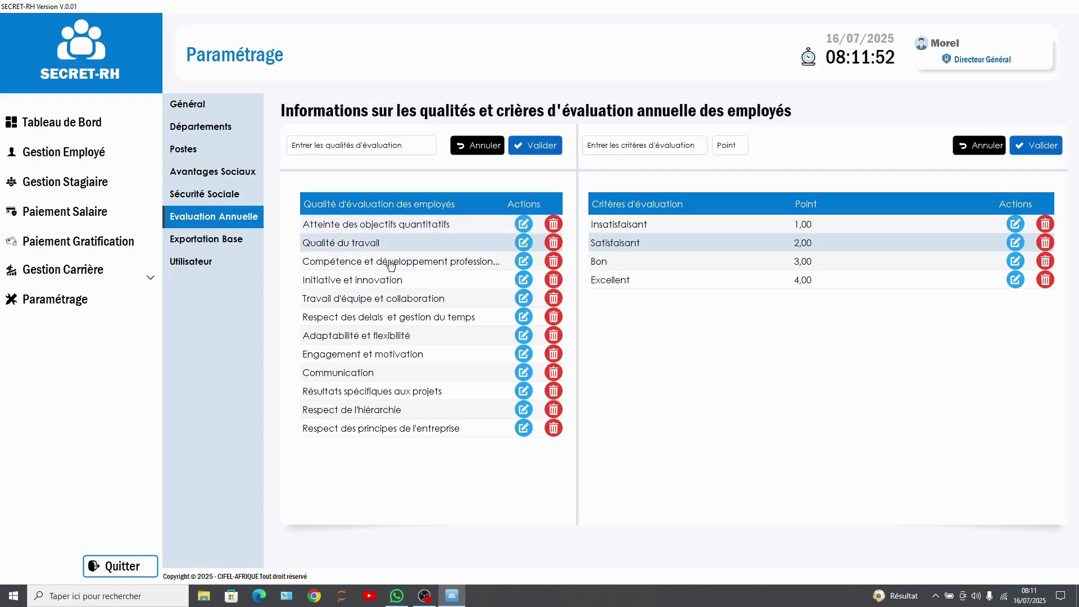
click(392, 264)
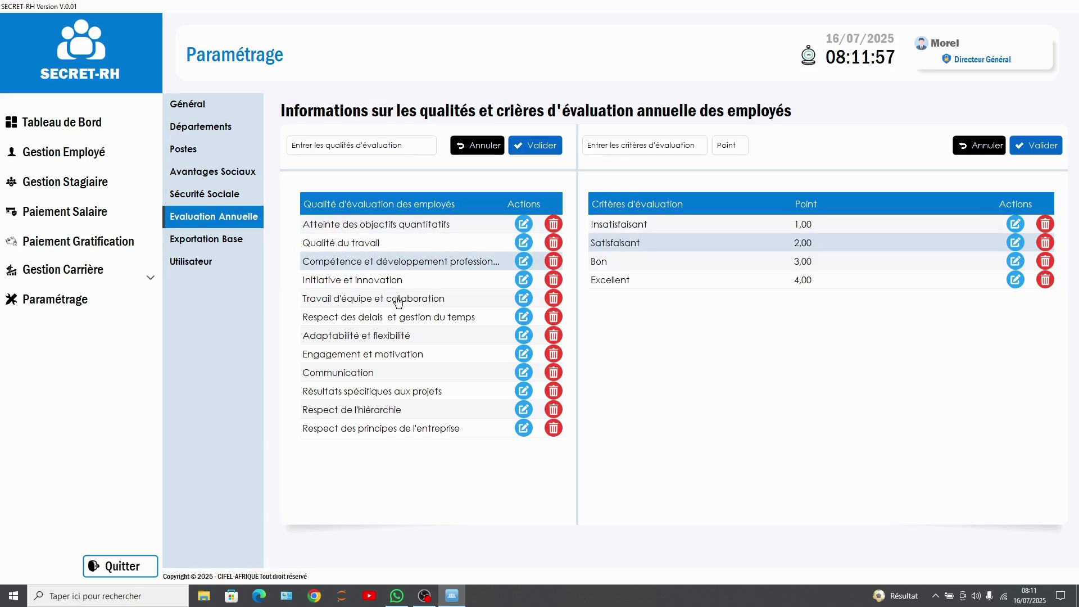
click(395, 284)
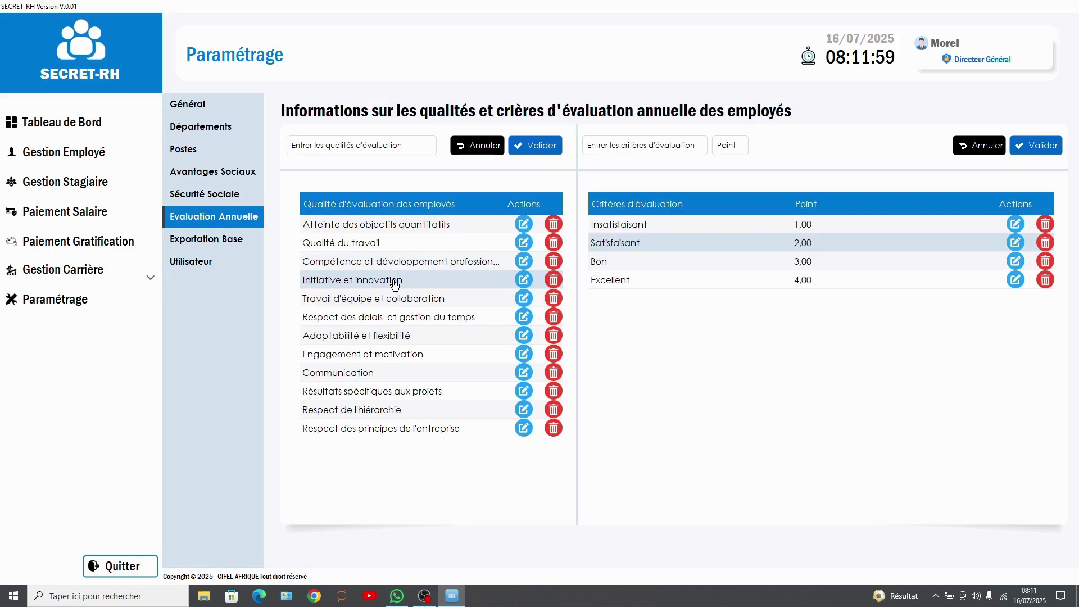
click(398, 303)
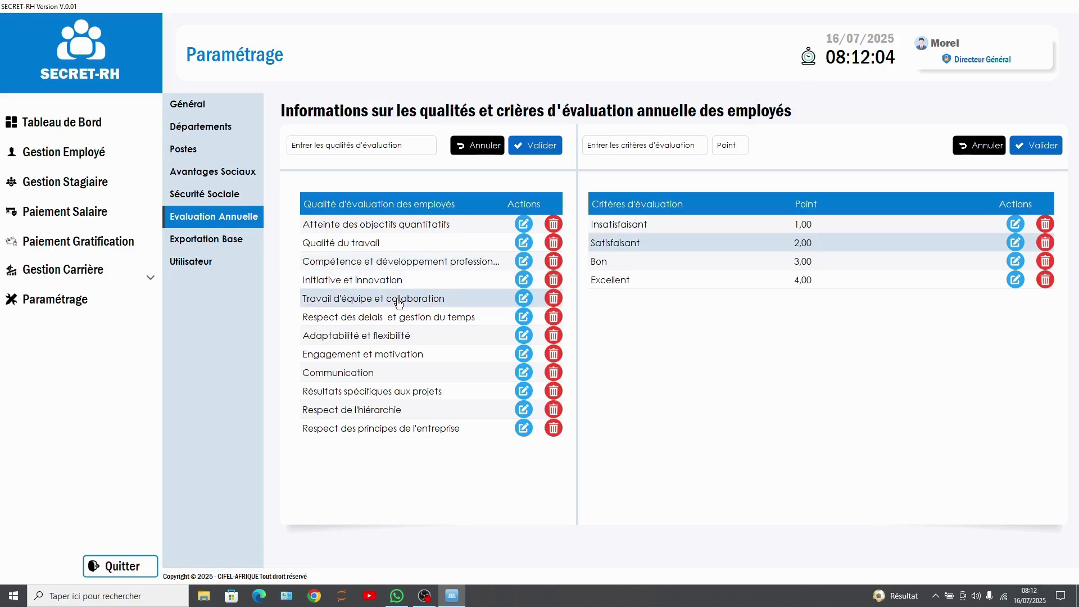
click(406, 320)
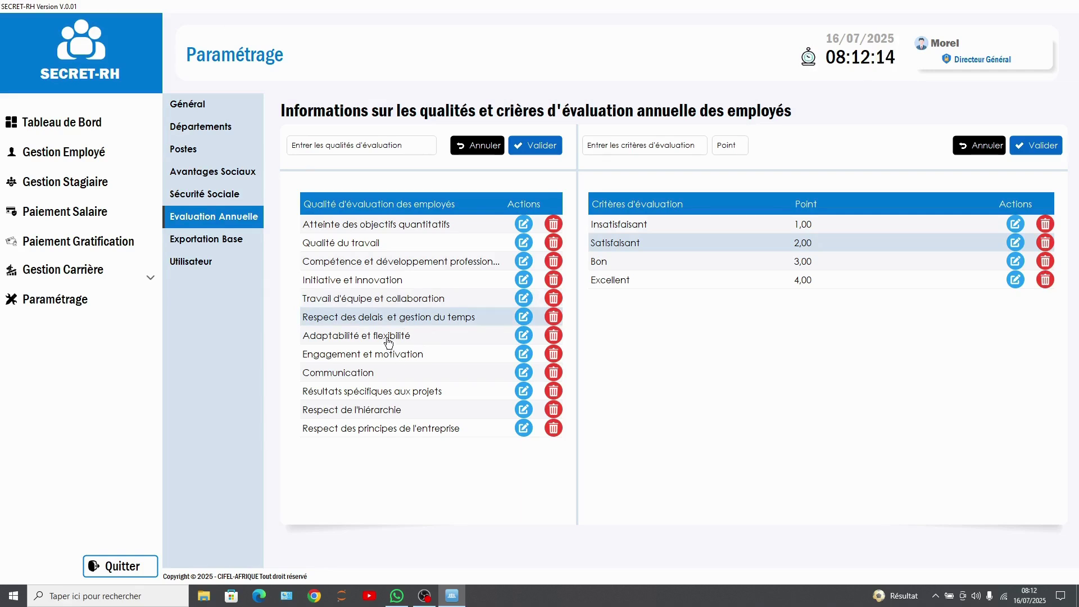
click(389, 340)
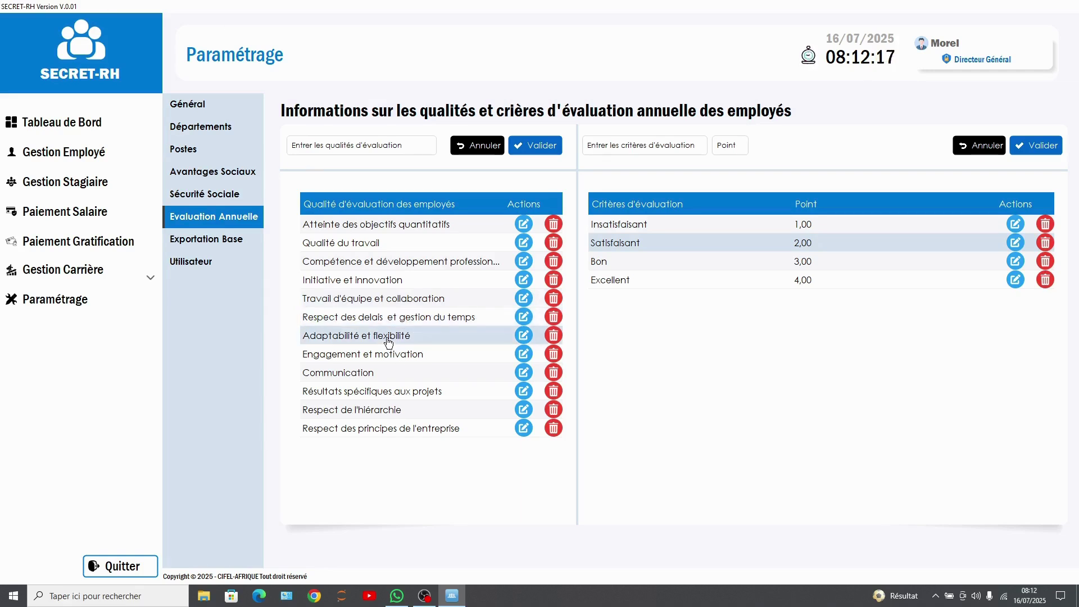
click(393, 354)
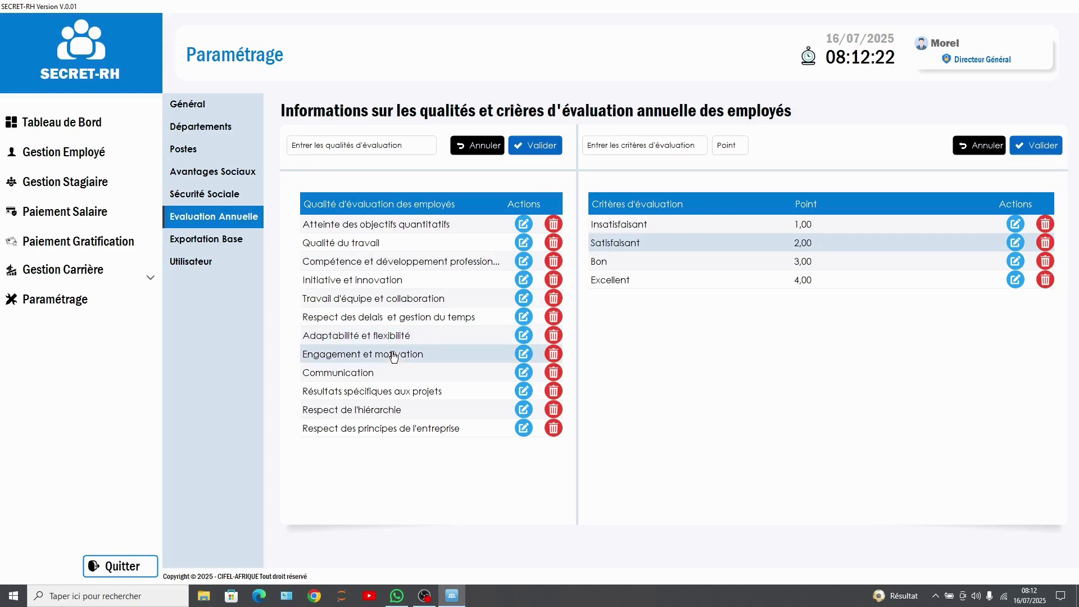
click(399, 378)
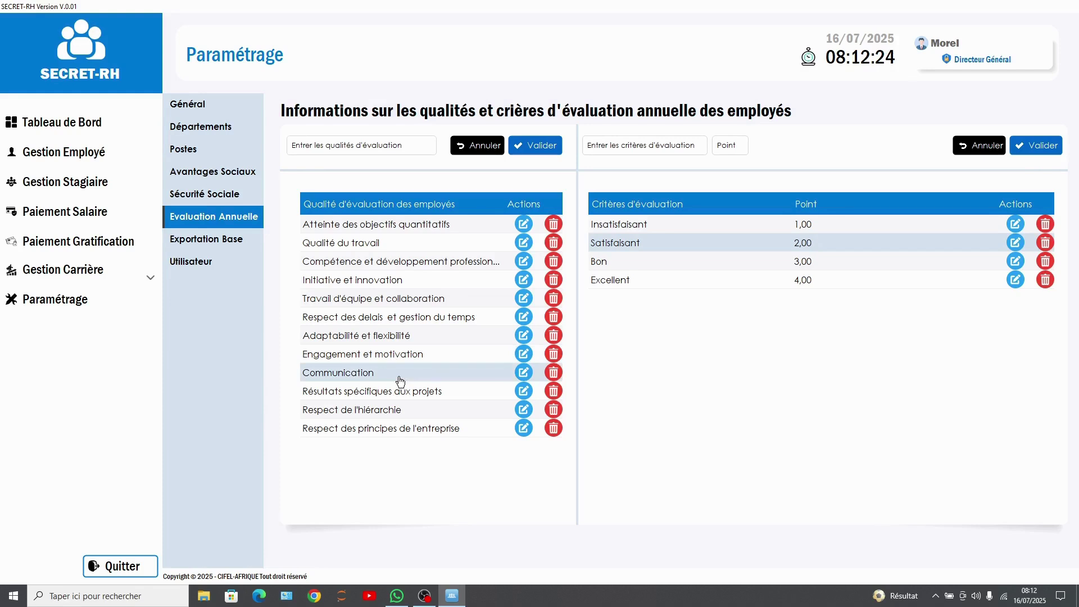
click(405, 393)
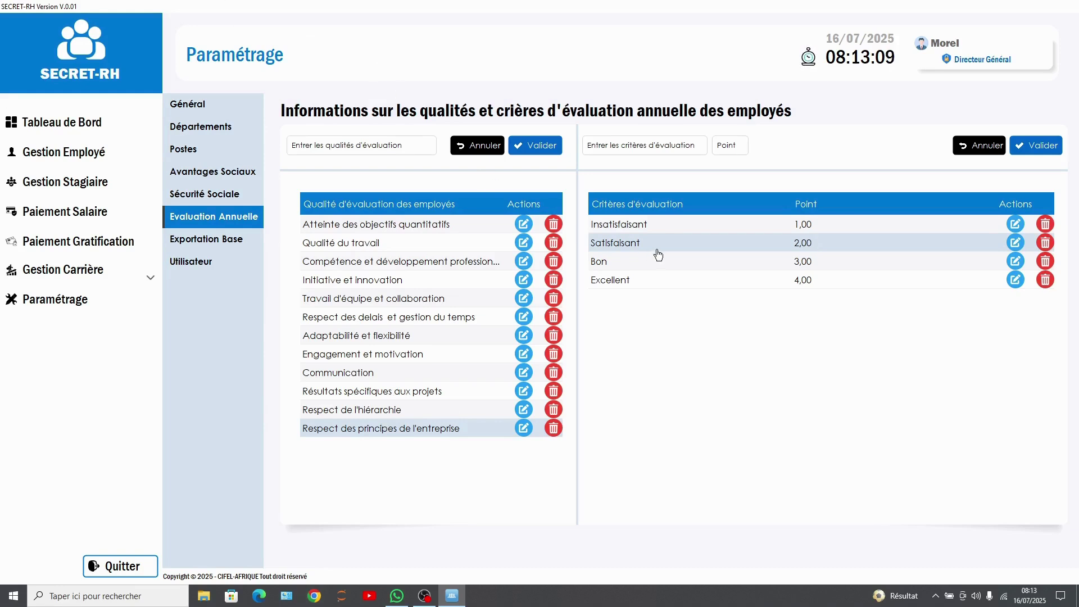
Examine the points assigned to each evaluation criterion, from Insatisfaisant to Excellent, alongside the first evaluation quality.
click(634, 226)
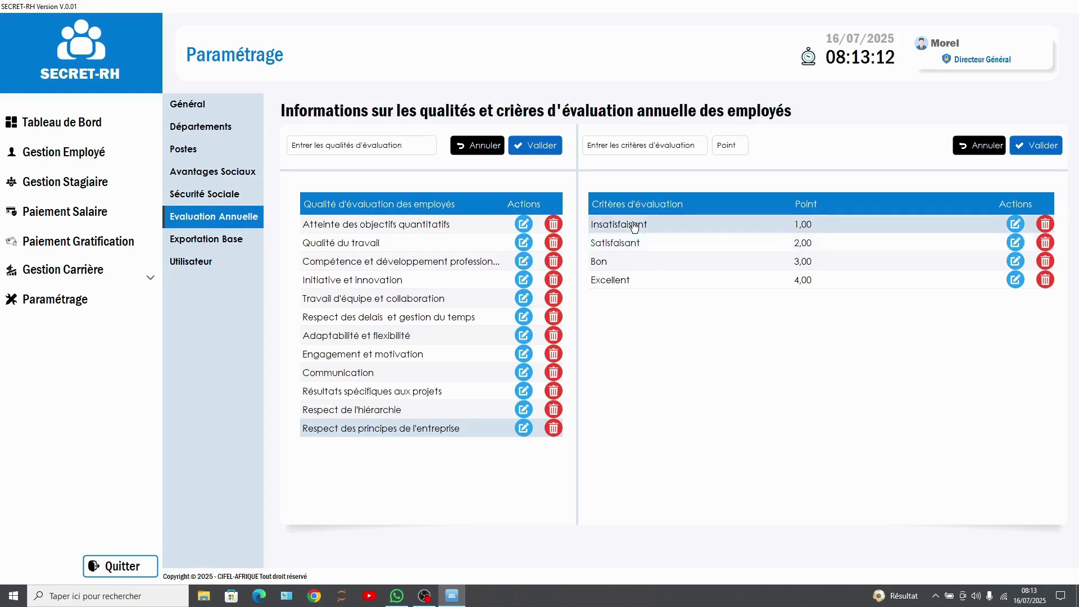
click(418, 227)
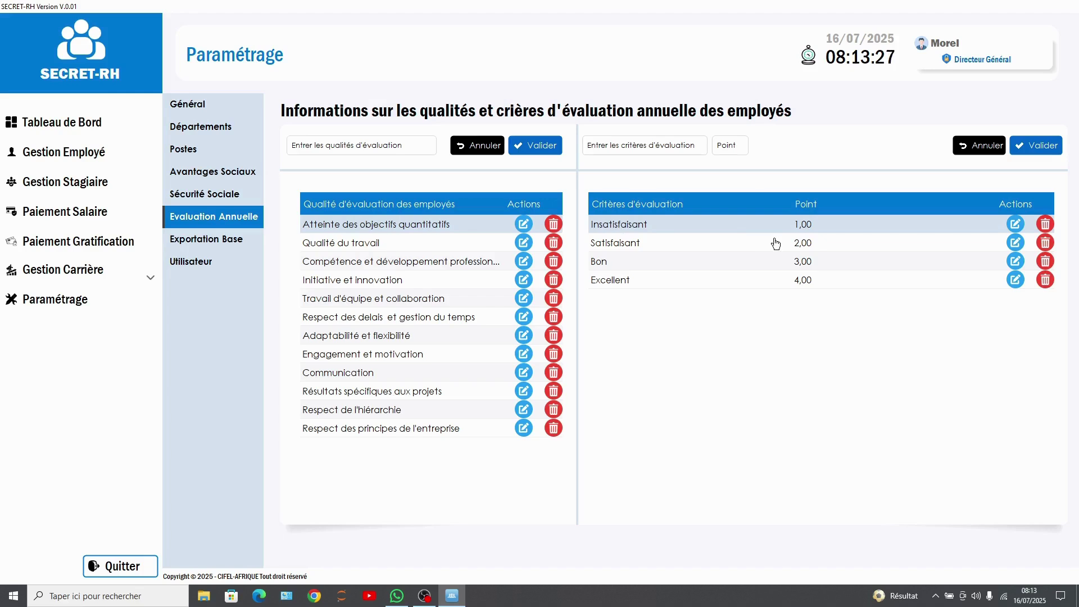
click(739, 246)
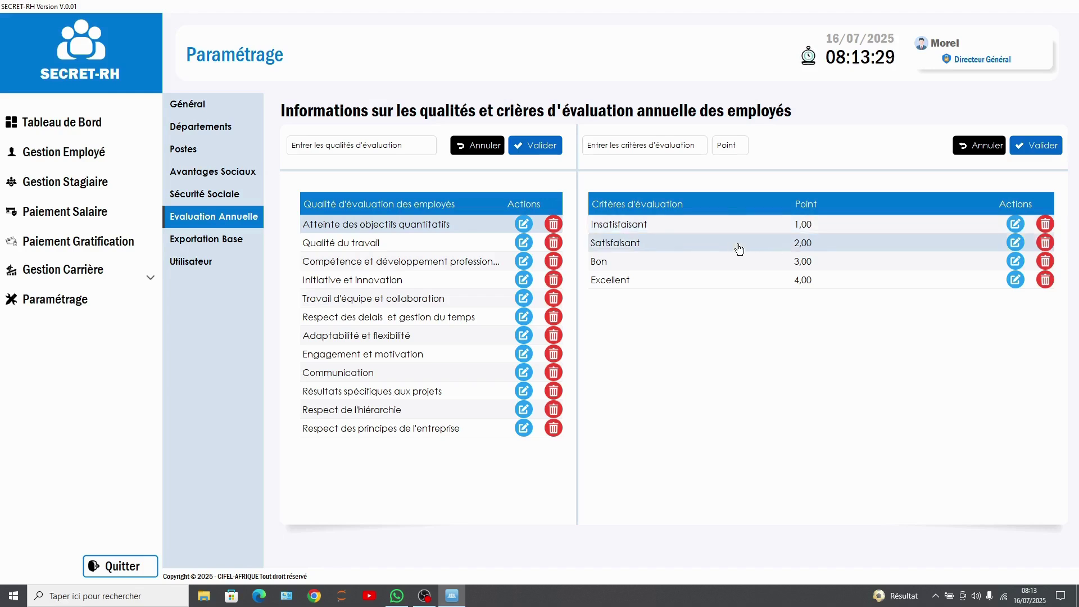
click(675, 268)
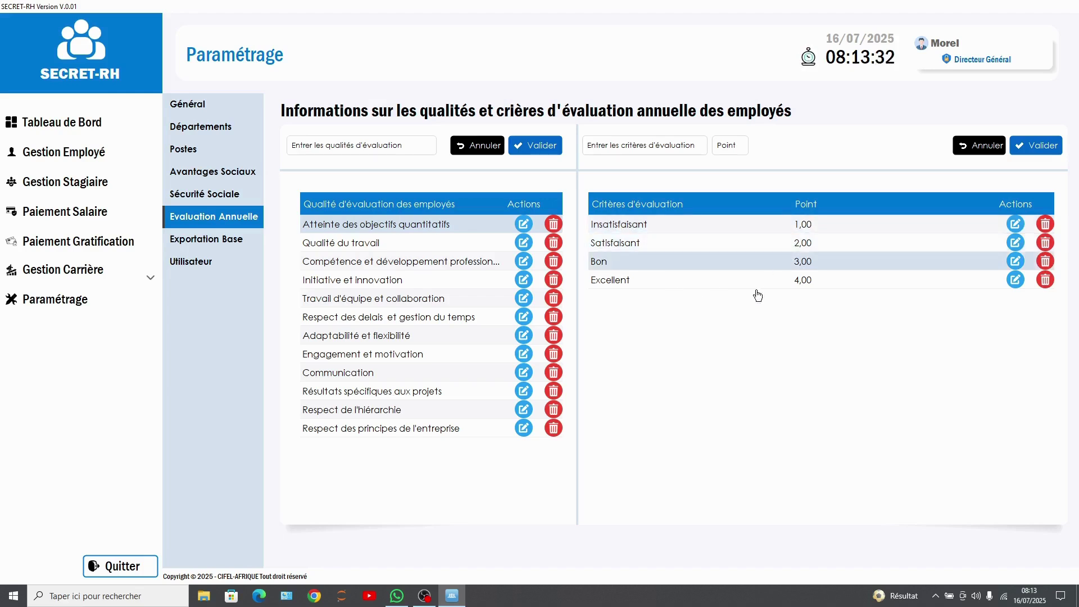
click(778, 282)
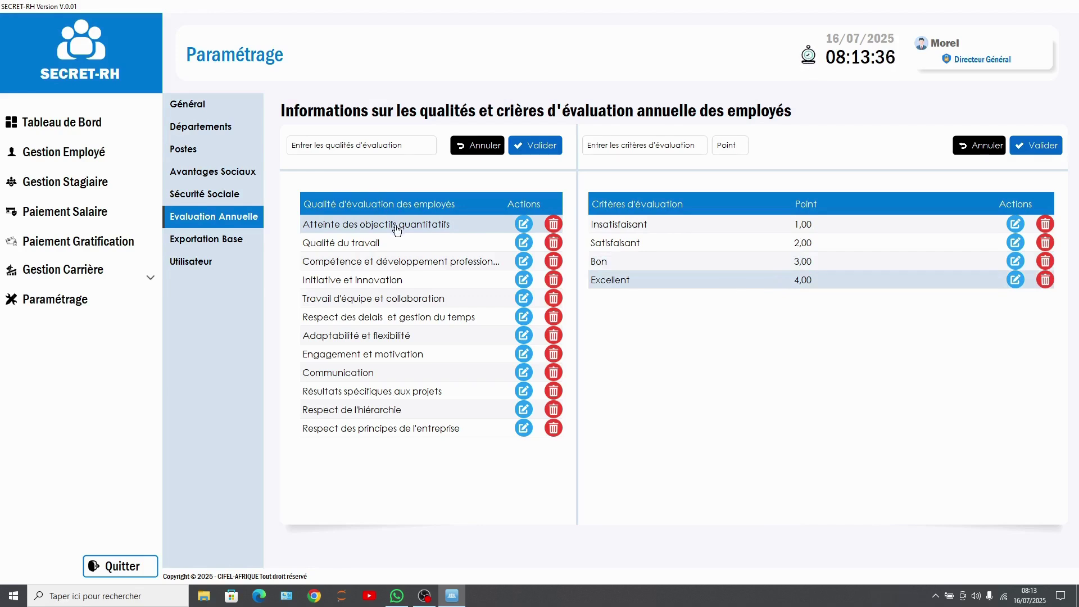
Look over the Insatisfaisant criterion and the criteria entry field, and display the Exportation Base export and import actions.
click(601, 229)
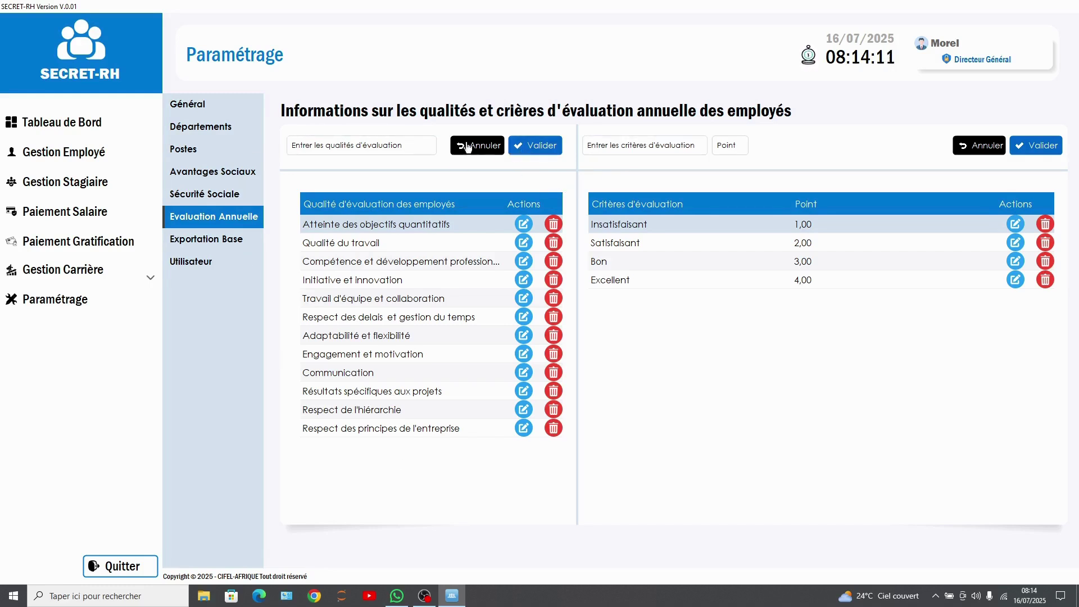
click(703, 152)
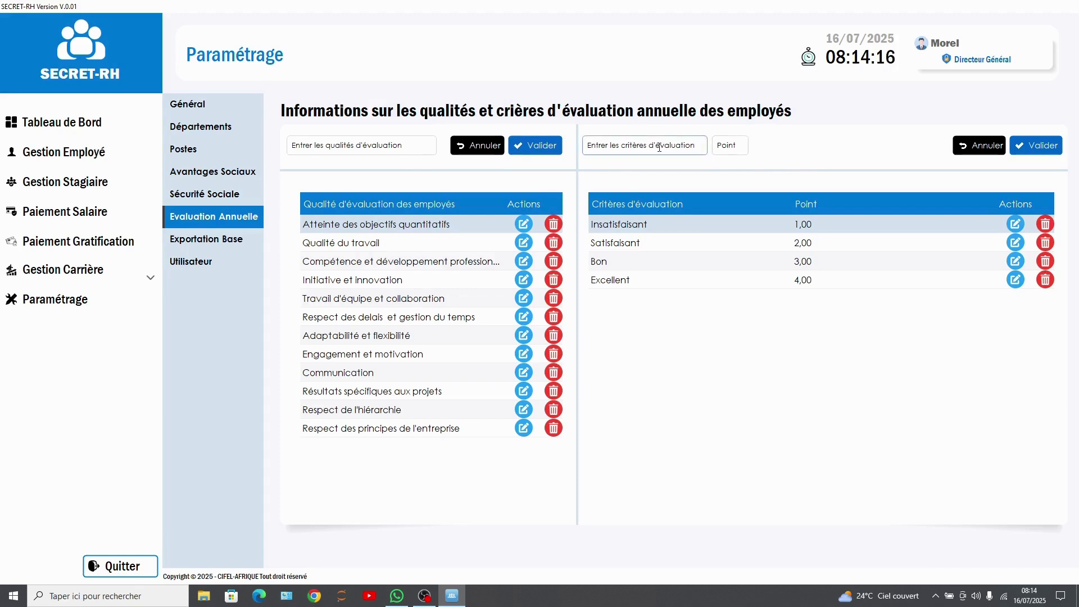
click(213, 242)
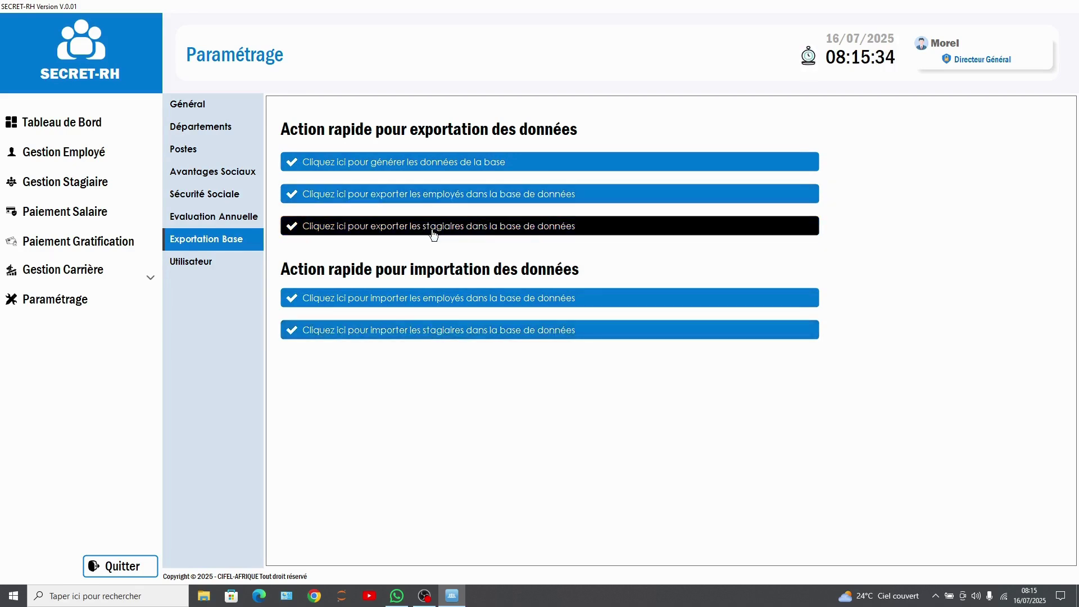
Display the Utilisateur section with its user accounts and look over the table of role permissions.
click(192, 263)
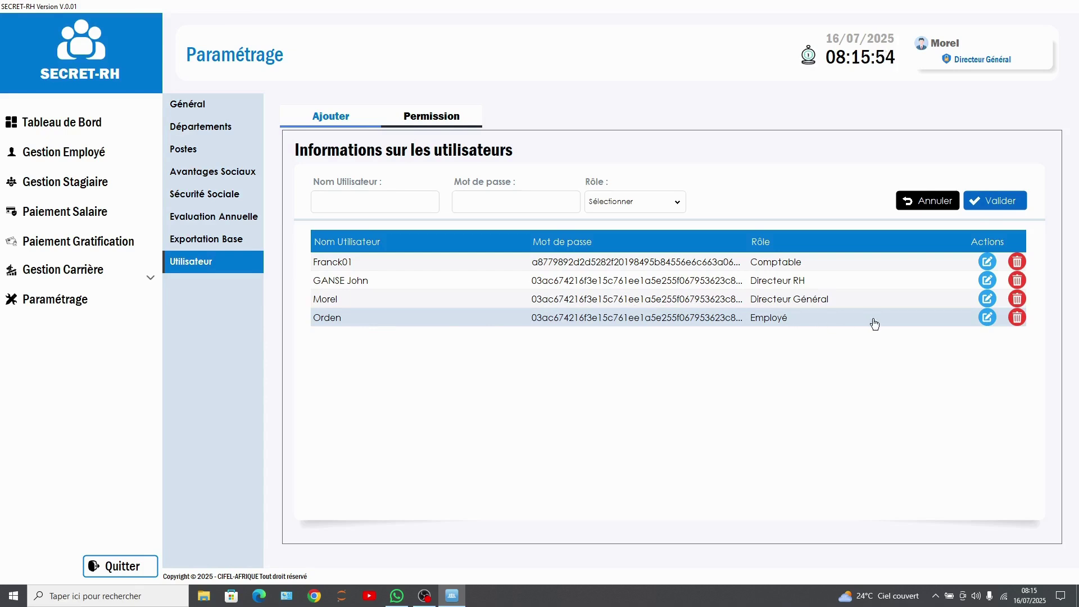
click(438, 124)
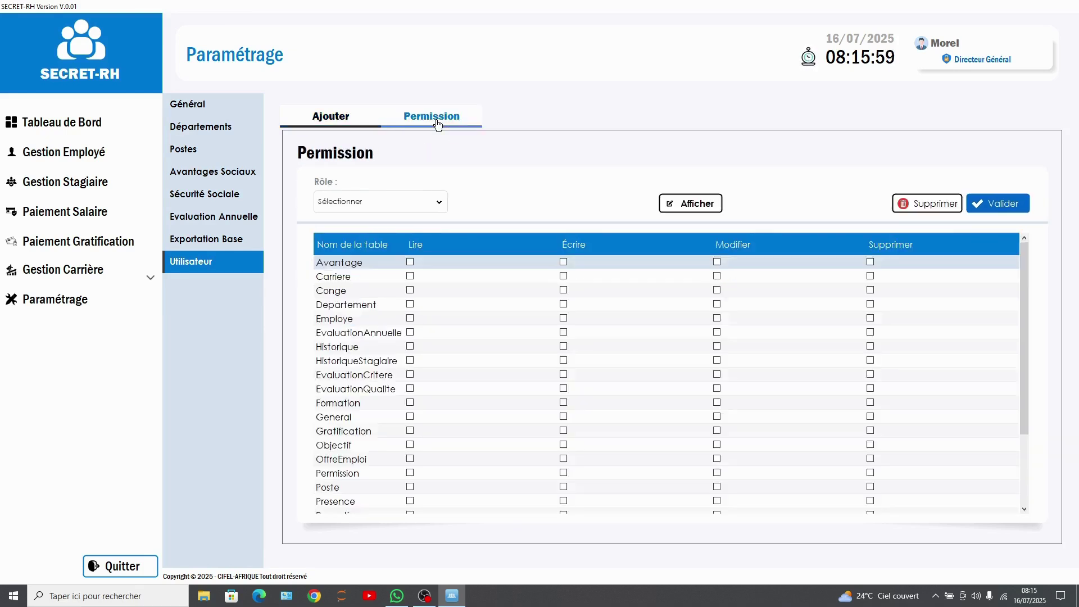
scroll(473, 345, down, 3)
scroll(474, 344, up, 3)
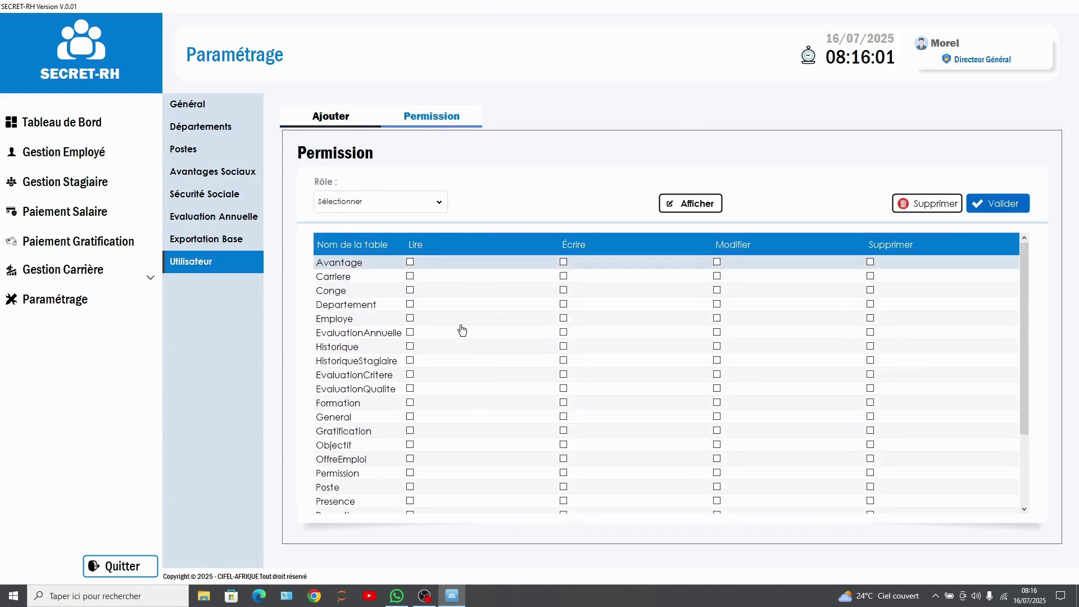
Load the permissions of the Directeur Général role and examine its read, write, modify and delete rights on every table.
click(415, 202)
click(344, 243)
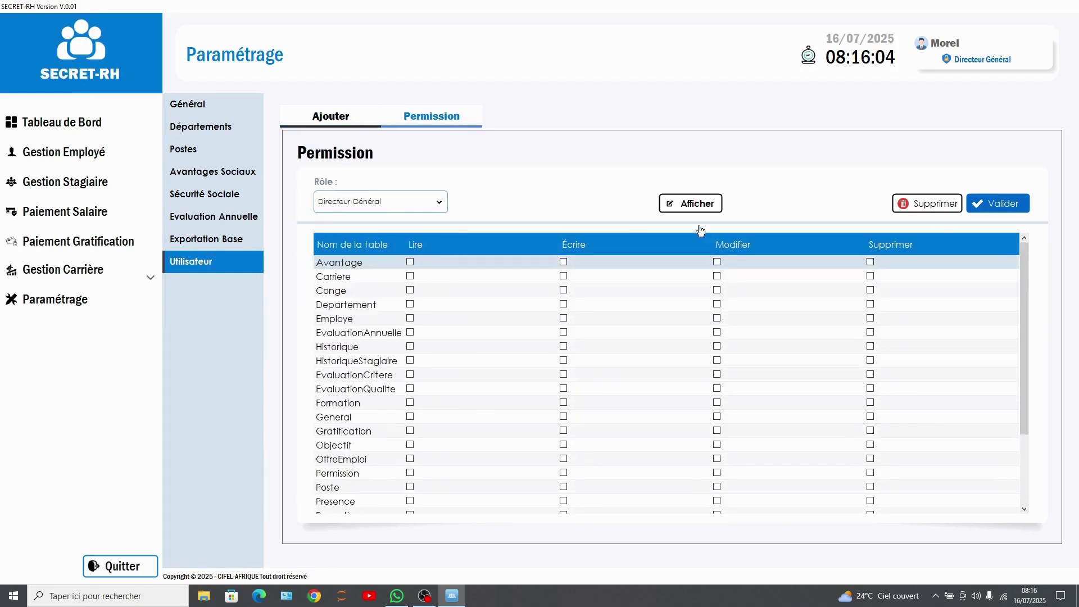
click(694, 203)
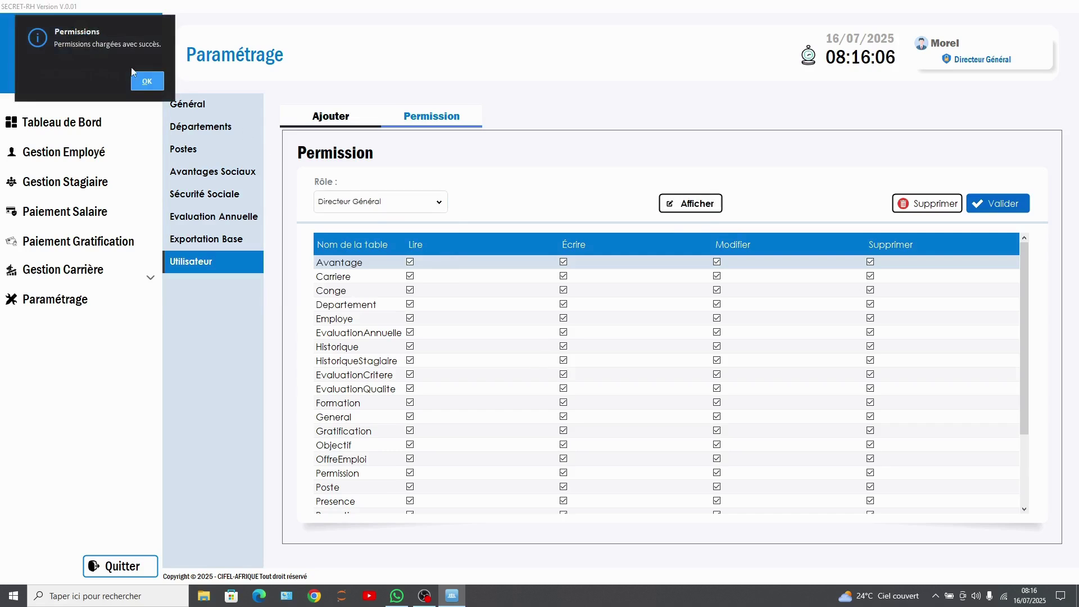
click(138, 78)
scroll(528, 393, down, 3)
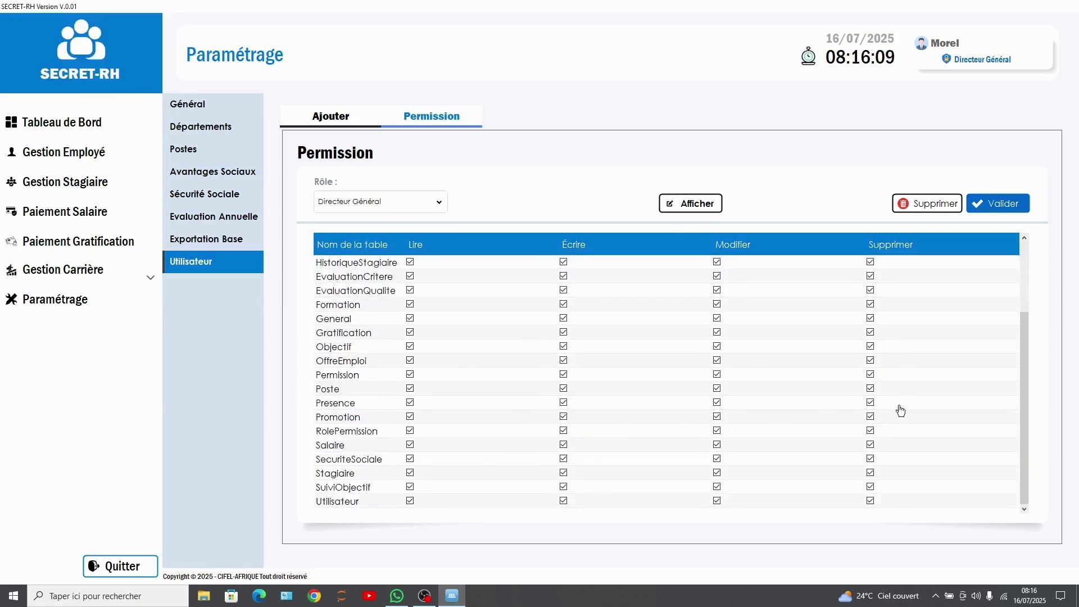
scroll(489, 419, up, 3)
scroll(487, 416, down, 3)
scroll(483, 424, up, 3)
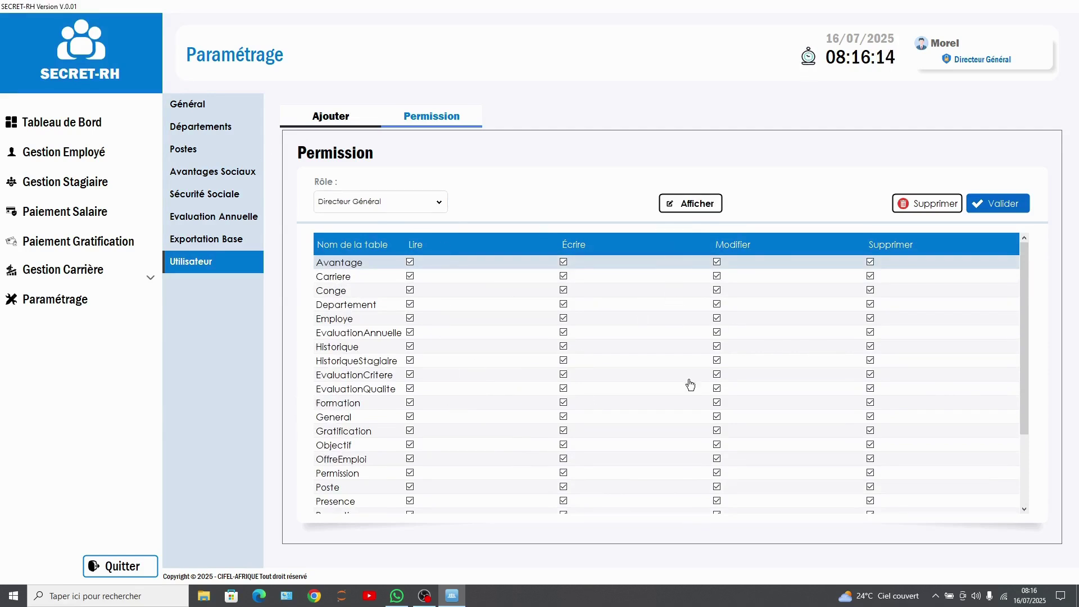
scroll(665, 393, down, 3)
scroll(665, 383, up, 3)
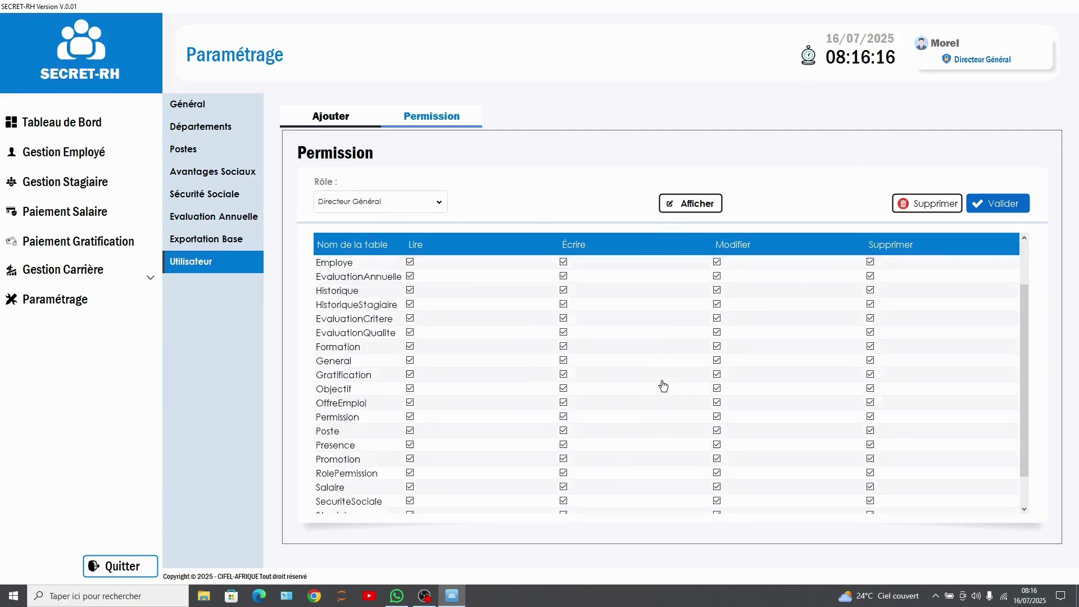
Load the permissions of the Directeur RH role and examine which rights it has on each table.
click(375, 210)
click(357, 261)
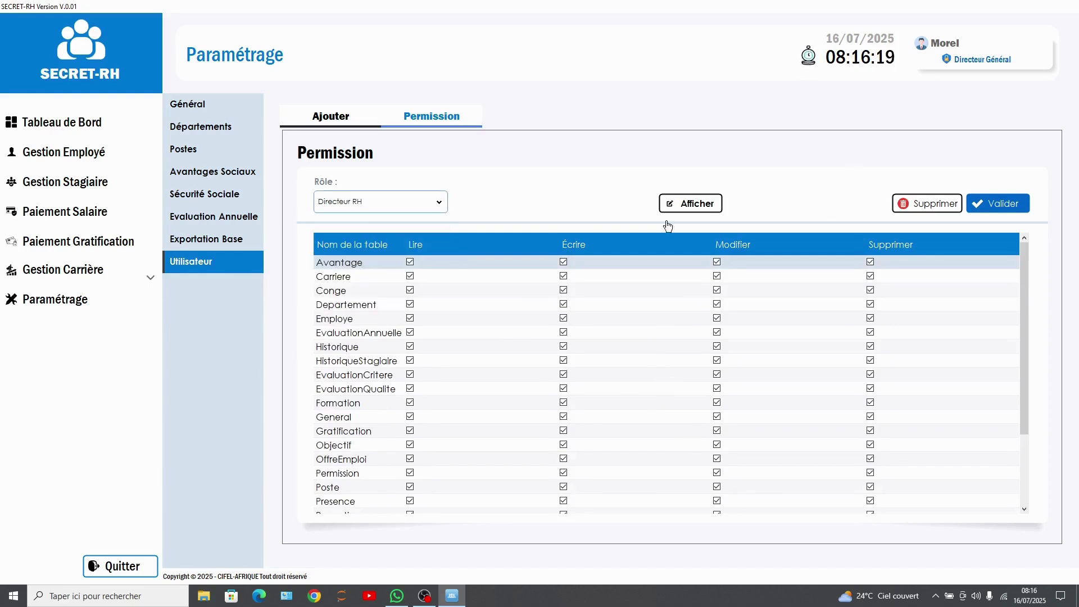
click(690, 203)
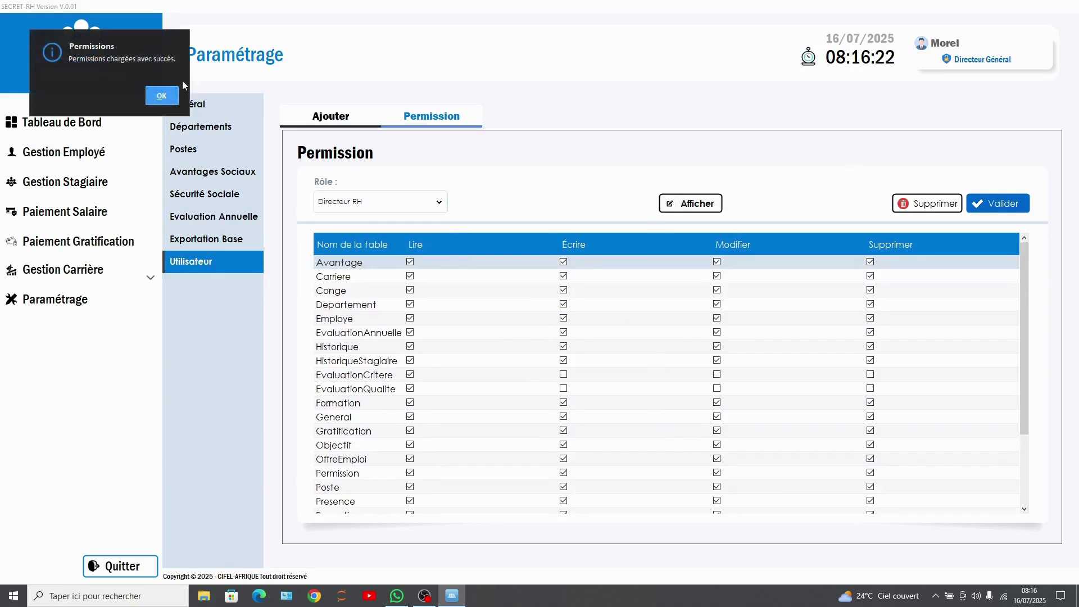
click(162, 96)
scroll(689, 374, down, 3)
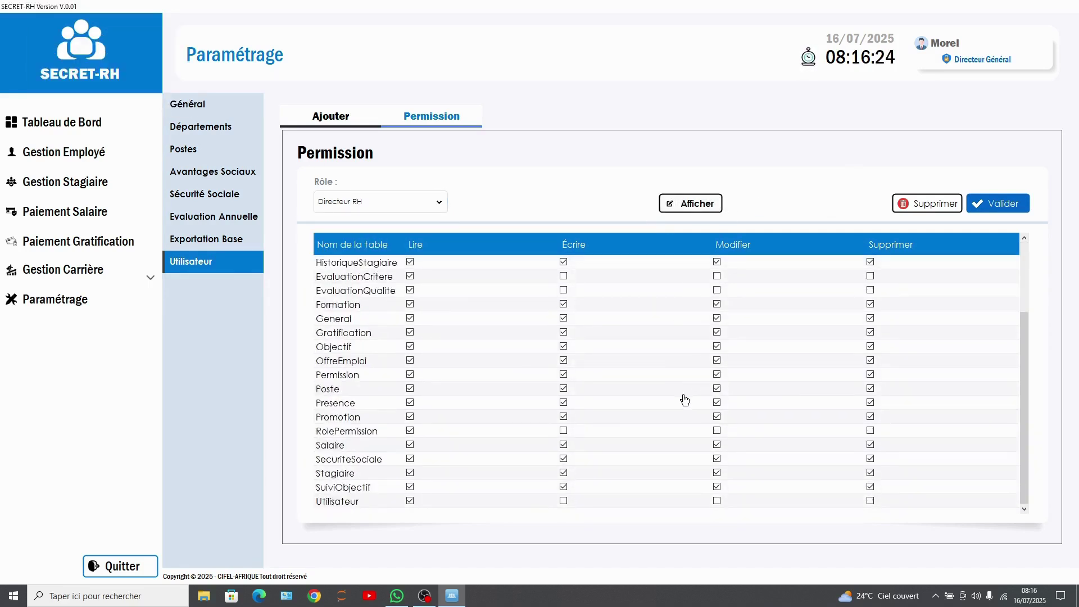
scroll(685, 400, up, 3)
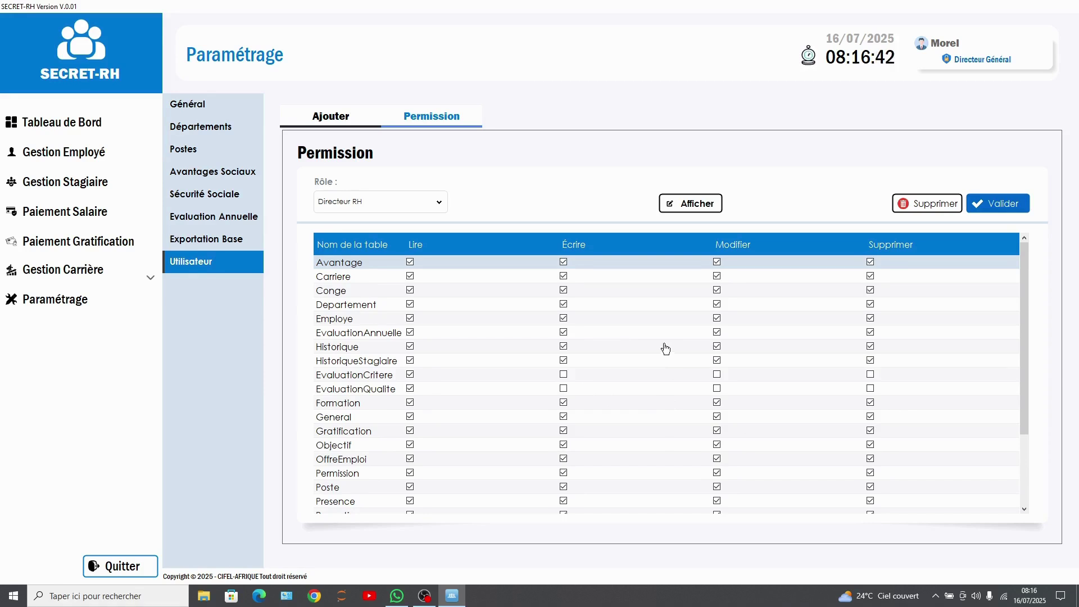
scroll(658, 348, down, 3)
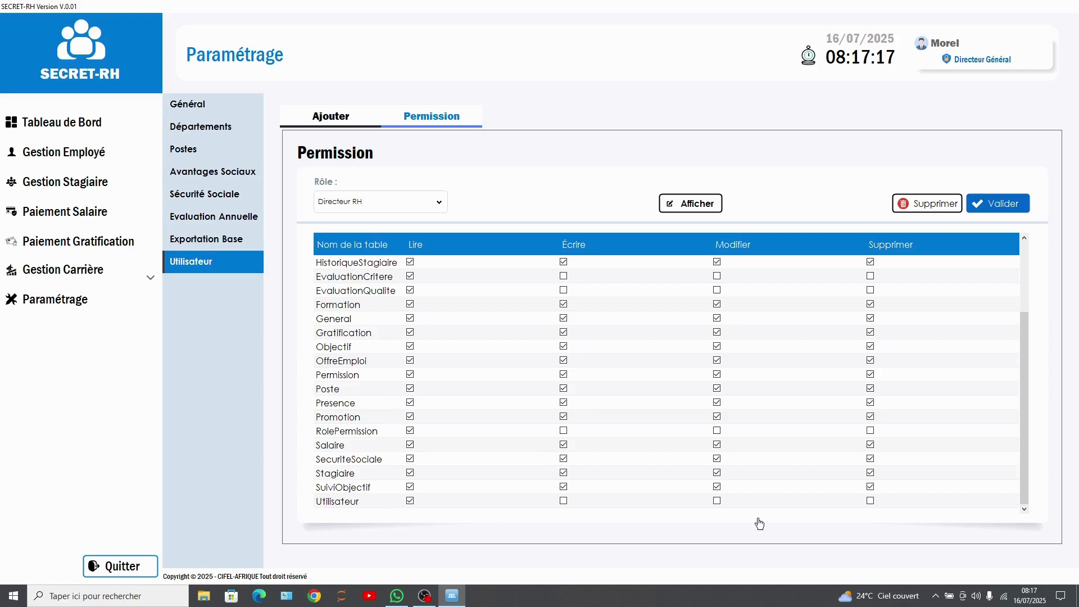
scroll(744, 441, up, 3)
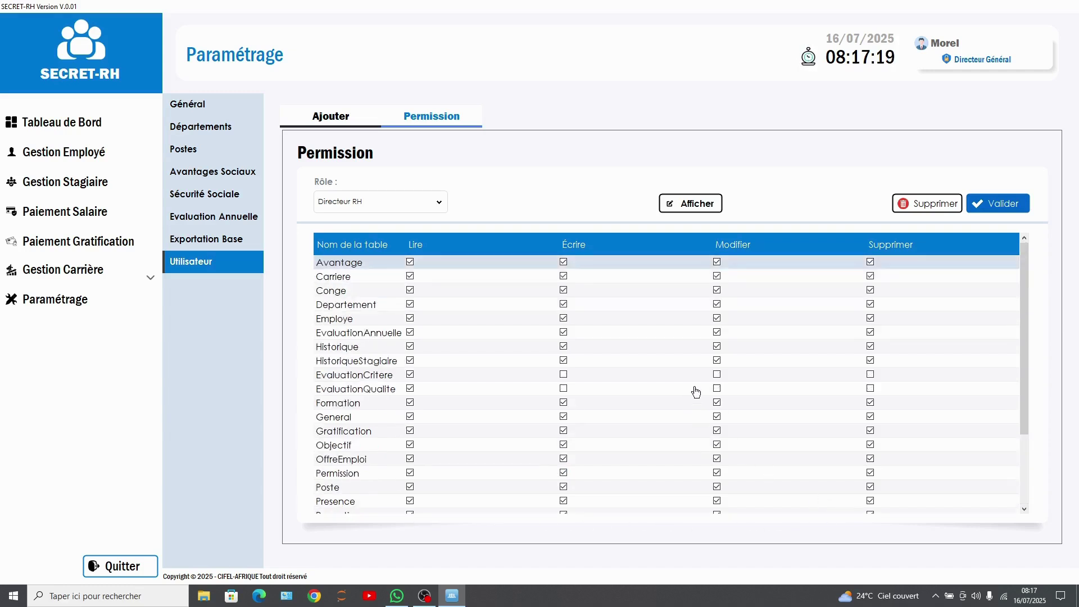
Look over the company information under Général, and open a new employee form in Gestion Employé.
click(209, 110)
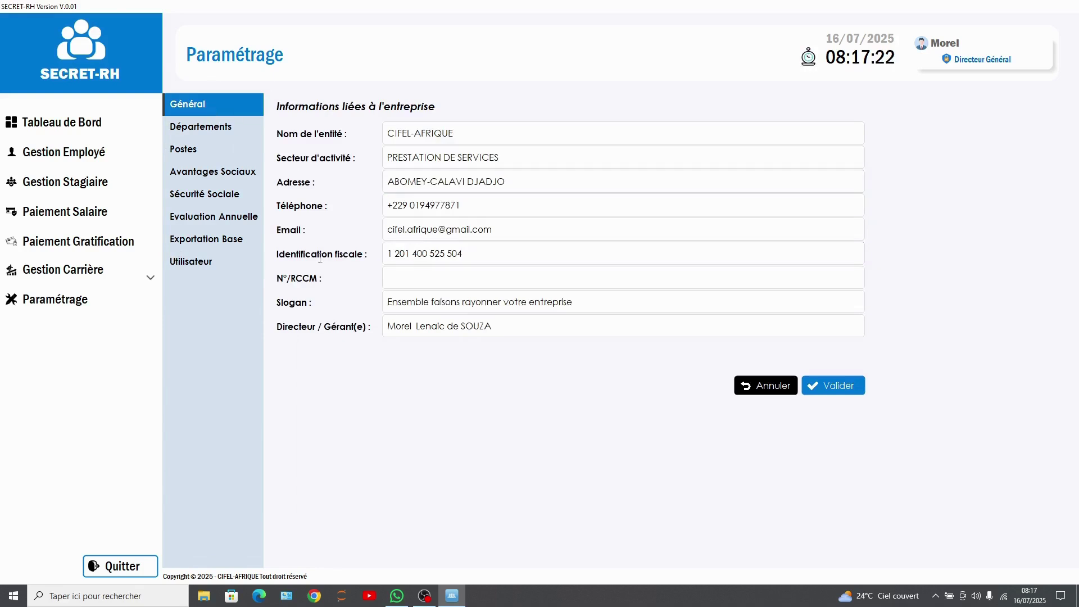
click(61, 156)
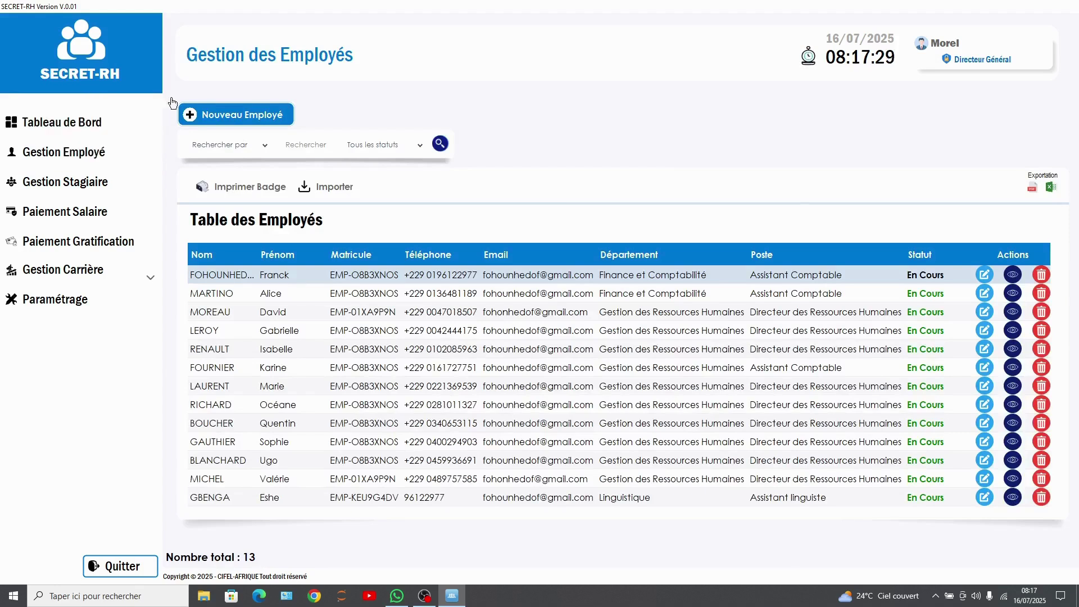
click(254, 119)
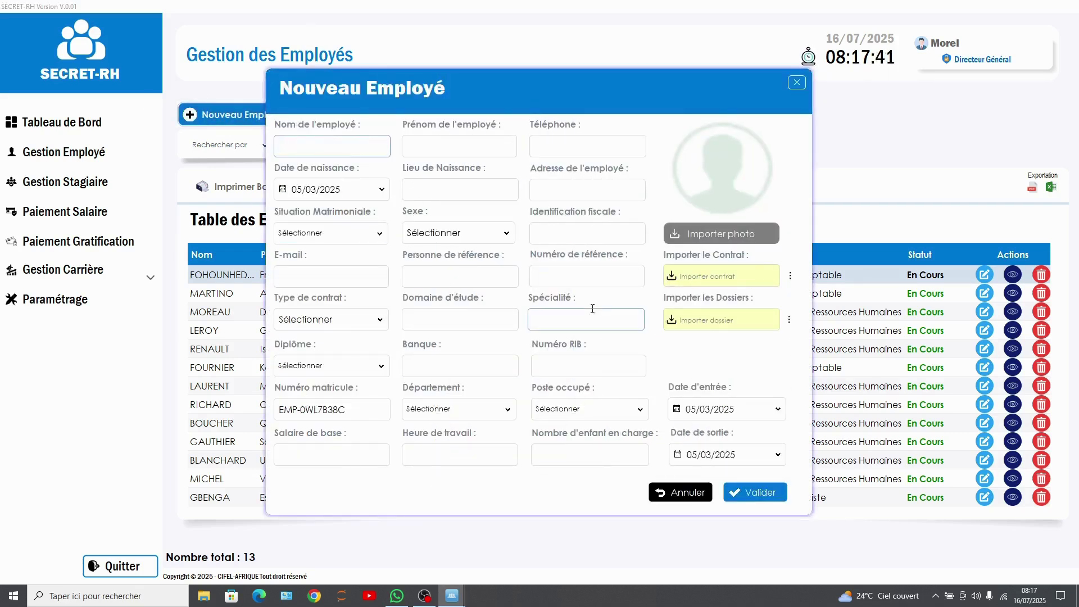
Examine the new employee form's Téléphone, Lieu de Naissance, Situation Matrimoniale and Sexe fields without filling them in.
click(562, 148)
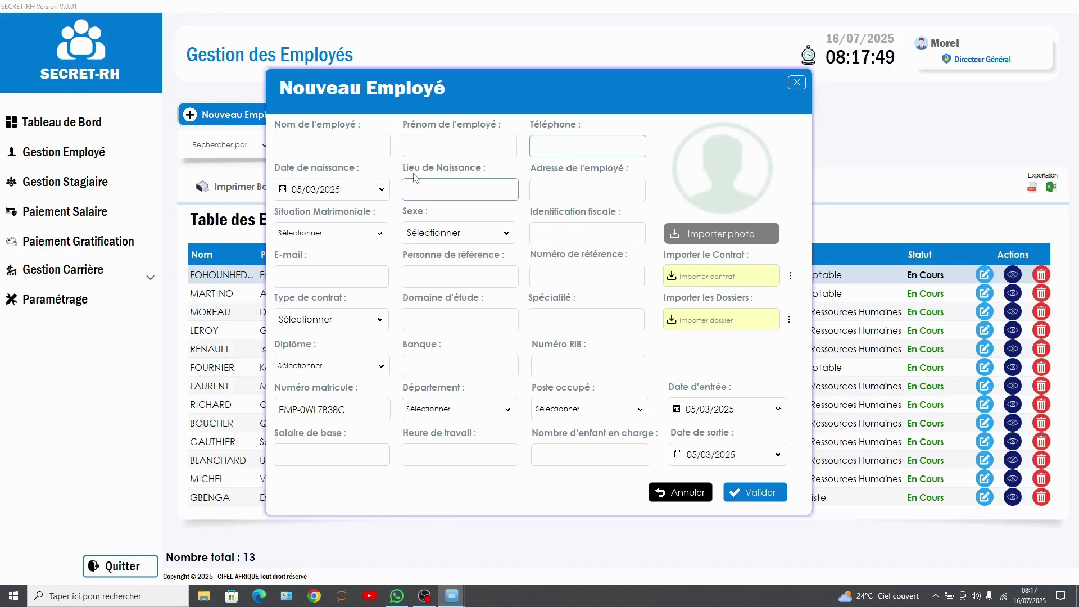
click(475, 185)
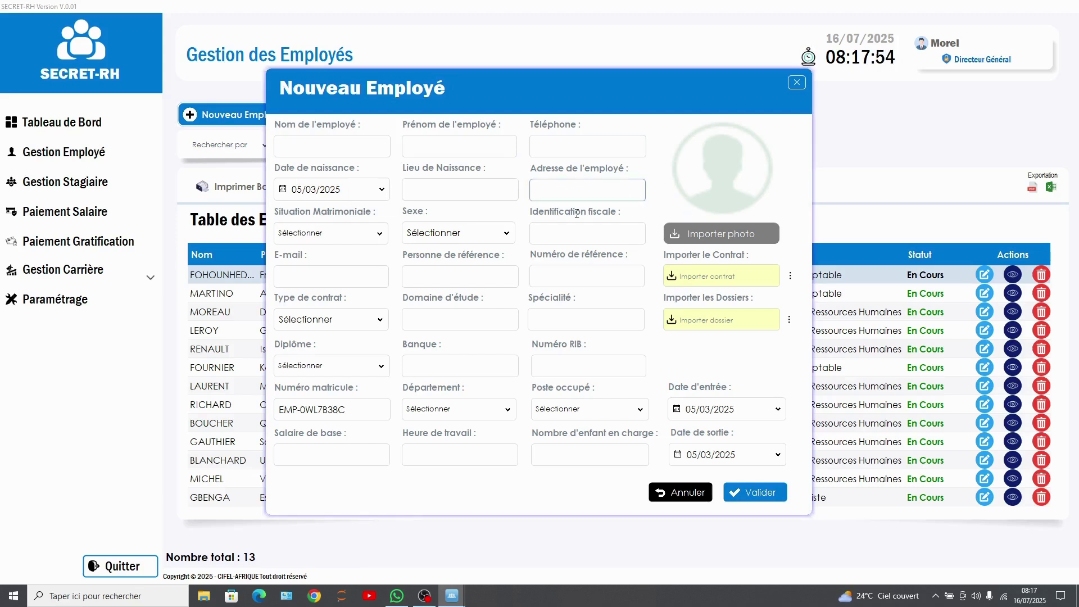
click(309, 238)
click(309, 237)
click(455, 239)
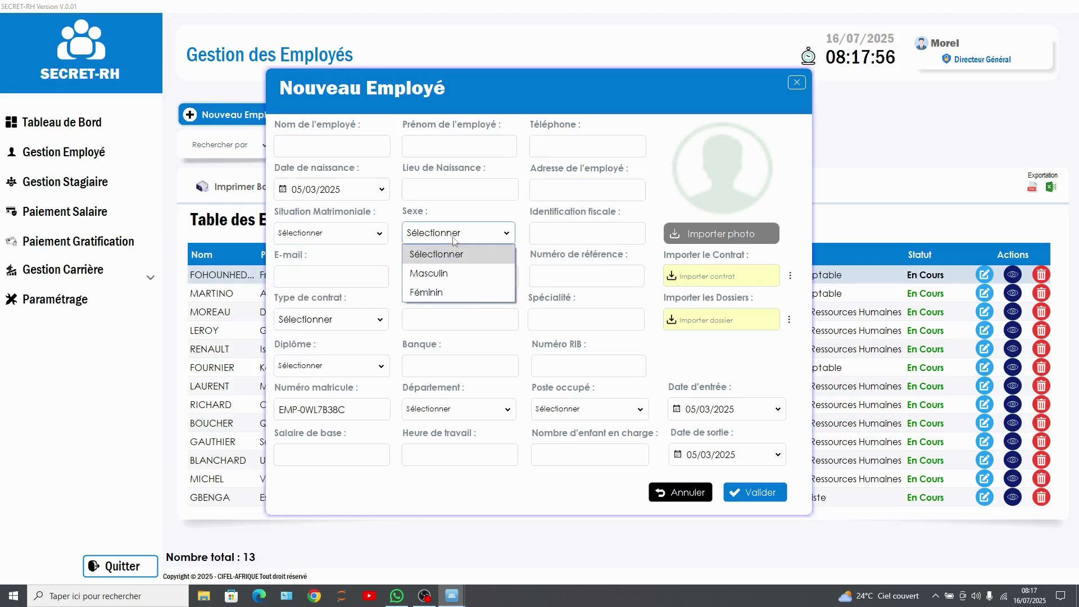
click(455, 239)
Examine the Département and Poste occupé choices and the Numéro matricule field, and close the new employee form without saving.
click(452, 413)
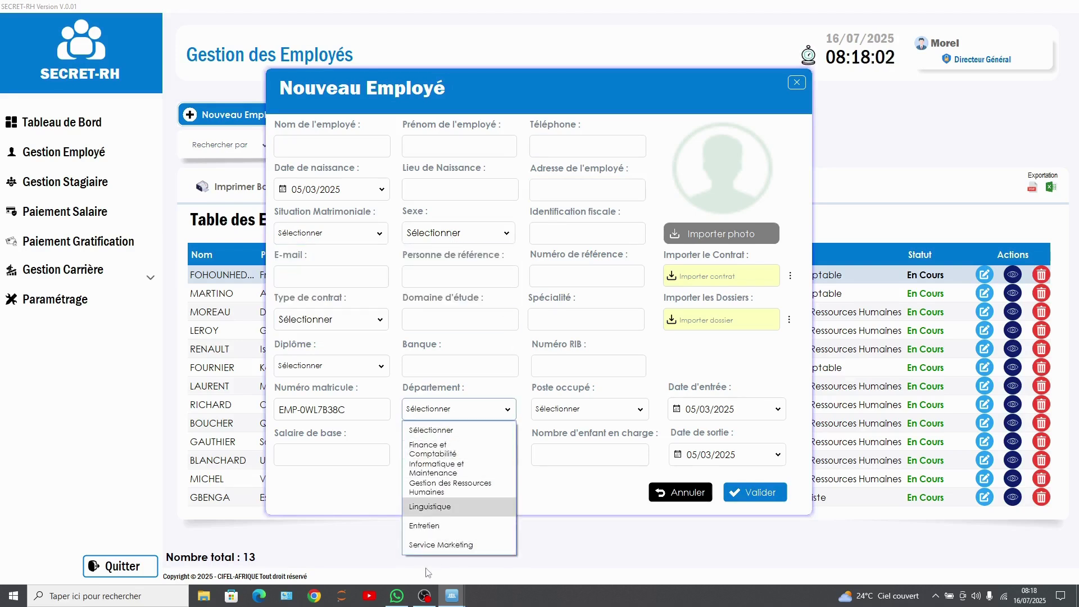
click(451, 408)
click(564, 410)
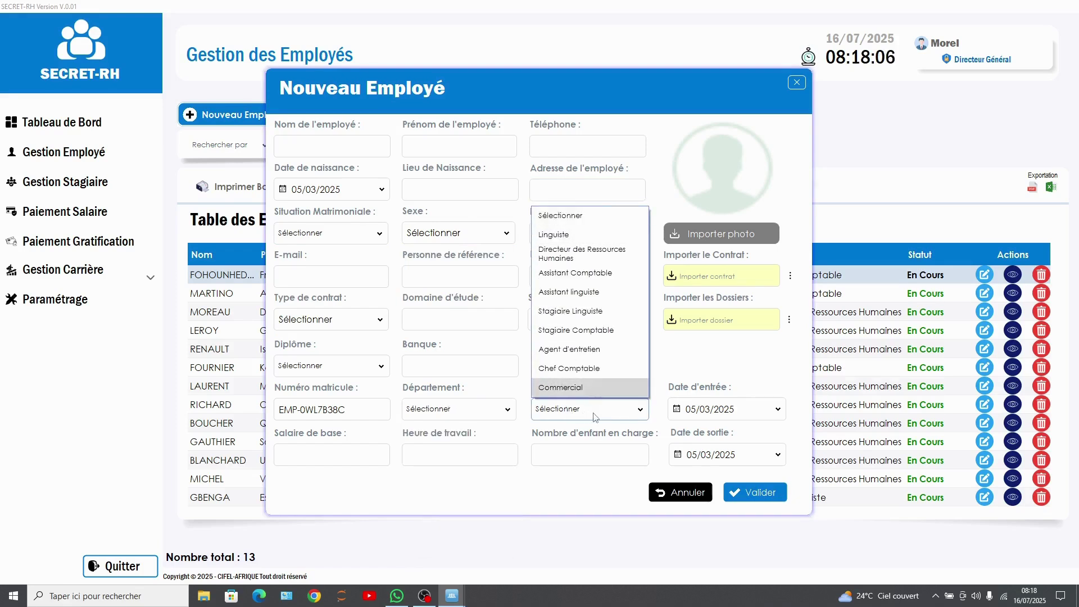
click(596, 417)
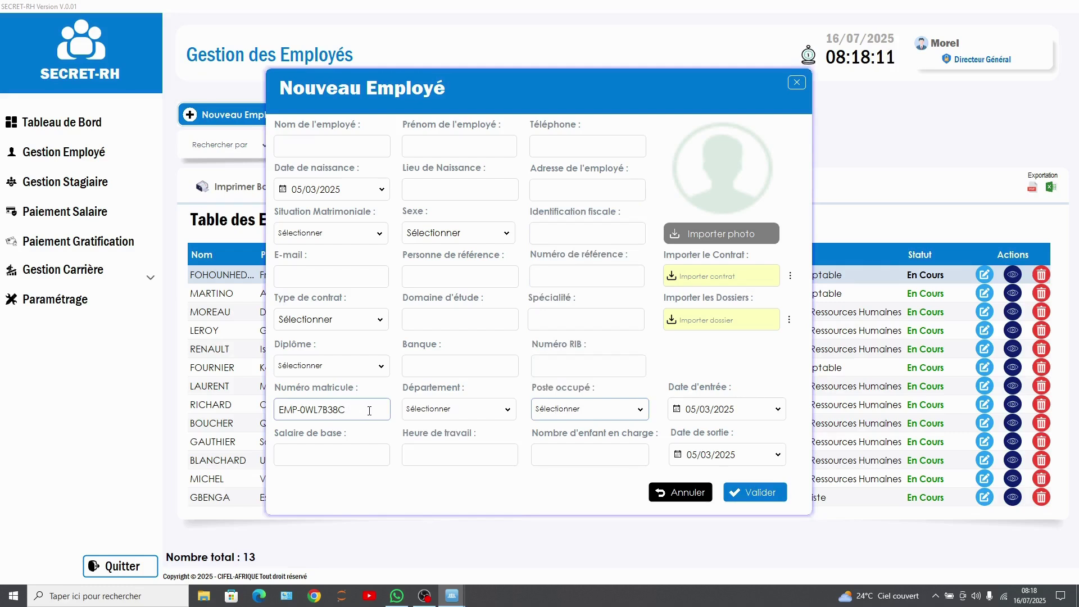
drag(363, 410, 265, 416)
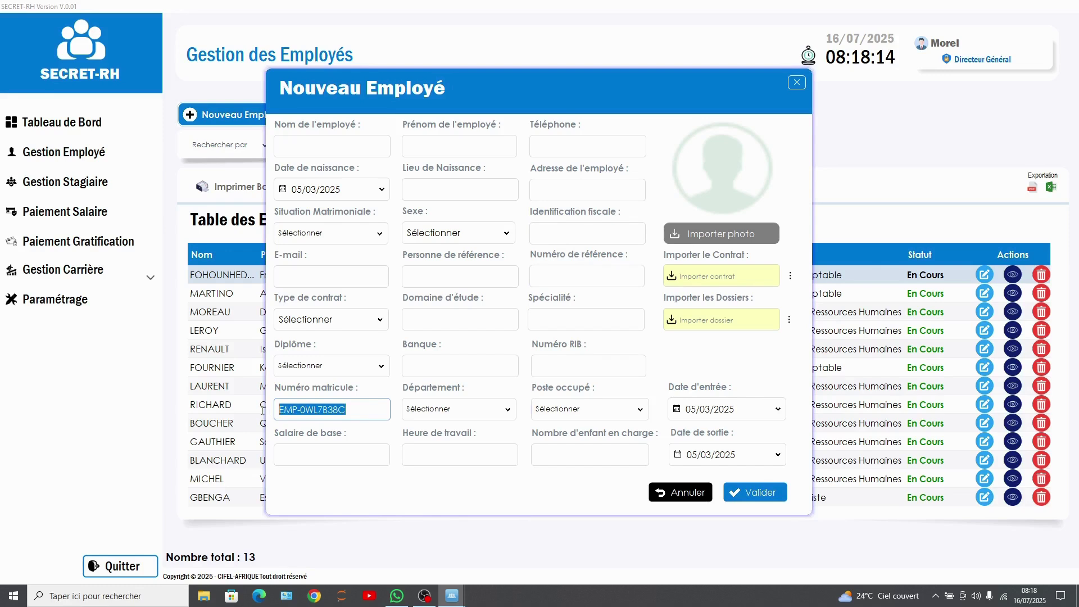
click(347, 413)
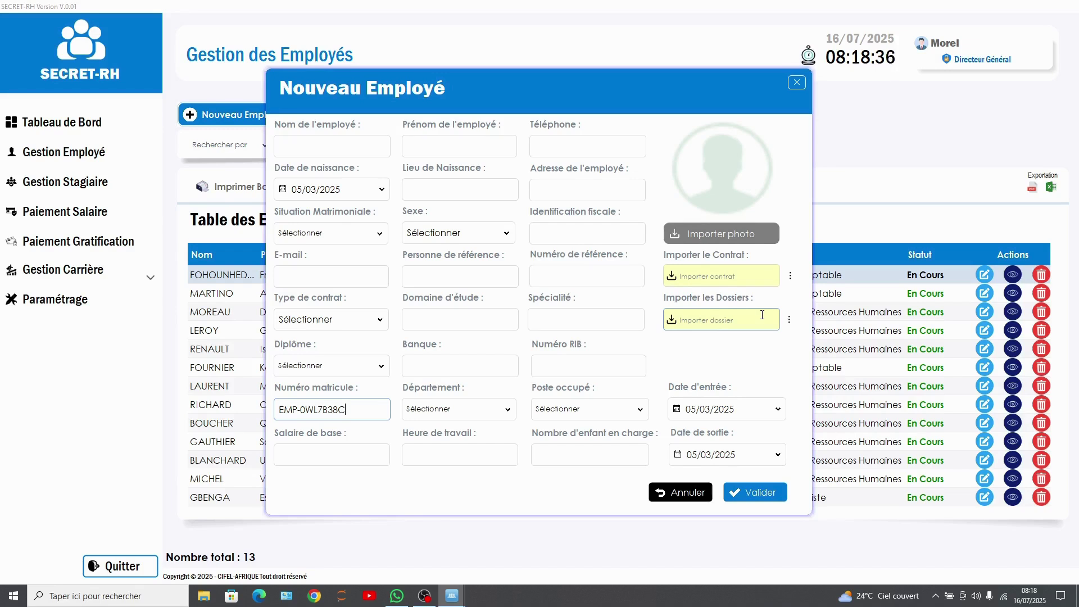
click(795, 84)
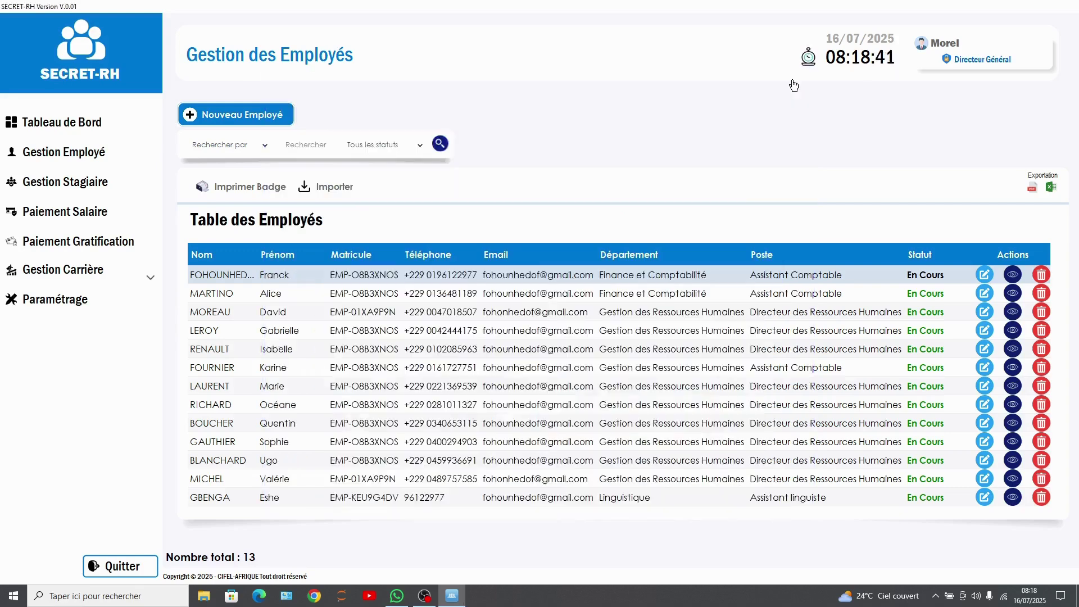
Search the employees by Nom for "a", and refine the search to "an".
click(233, 148)
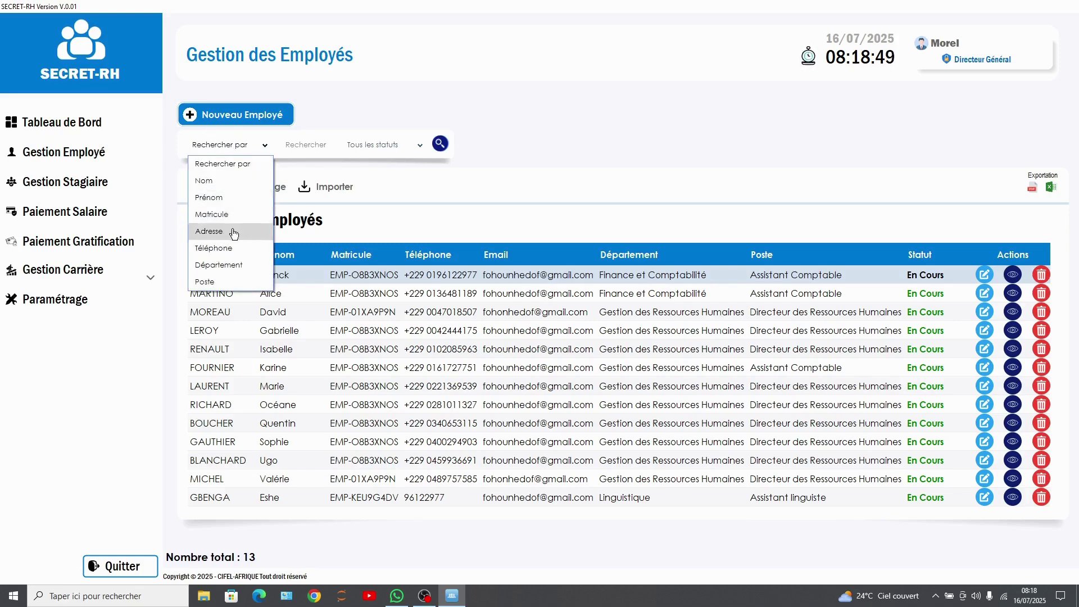
click(212, 181)
click(299, 147)
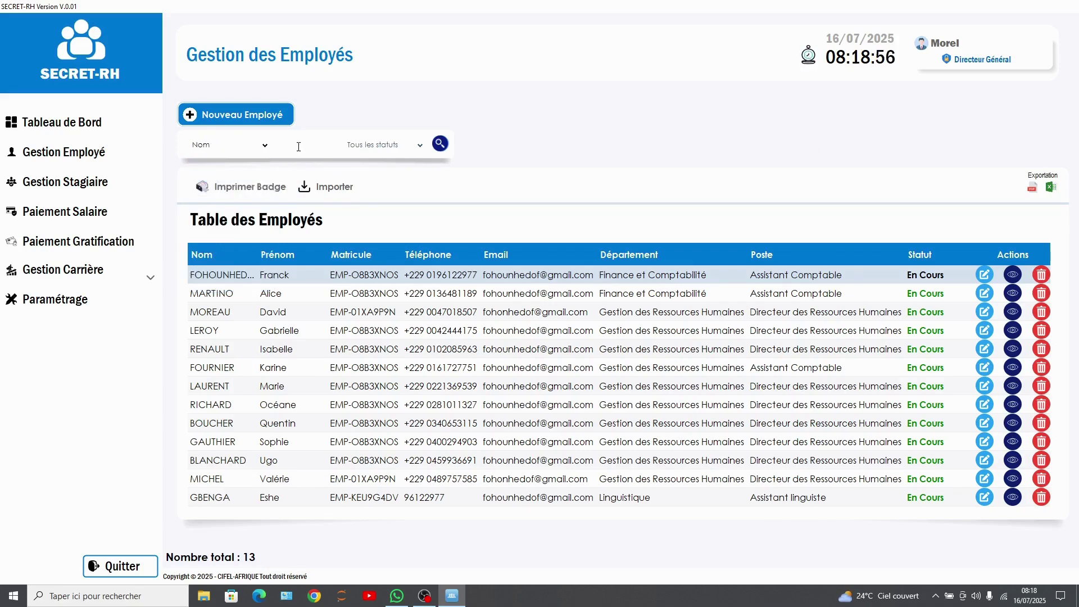
text(a)
click(440, 144)
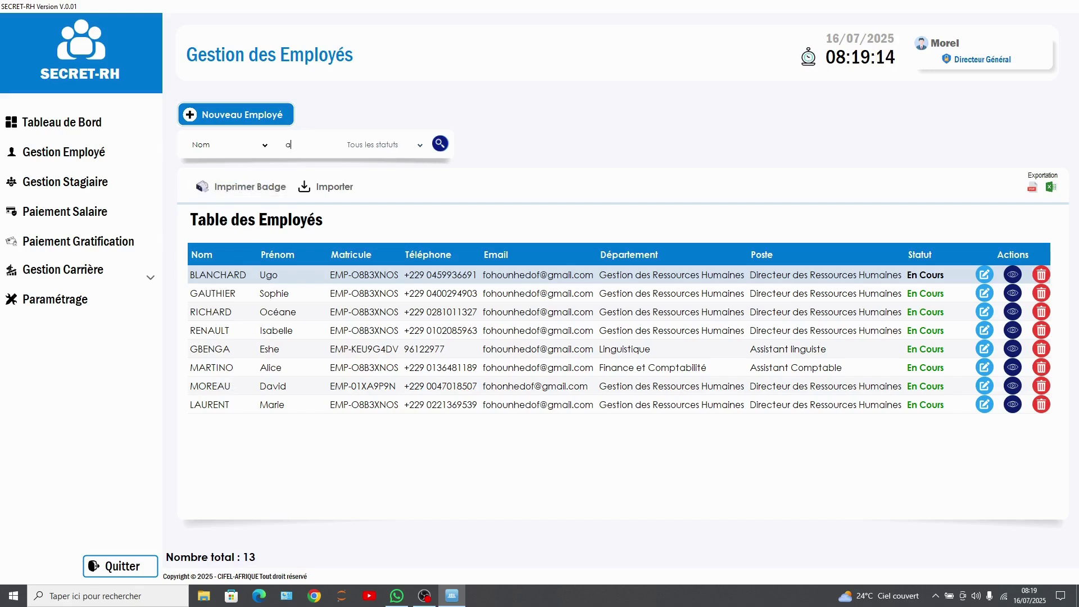
text(n)
click(440, 144)
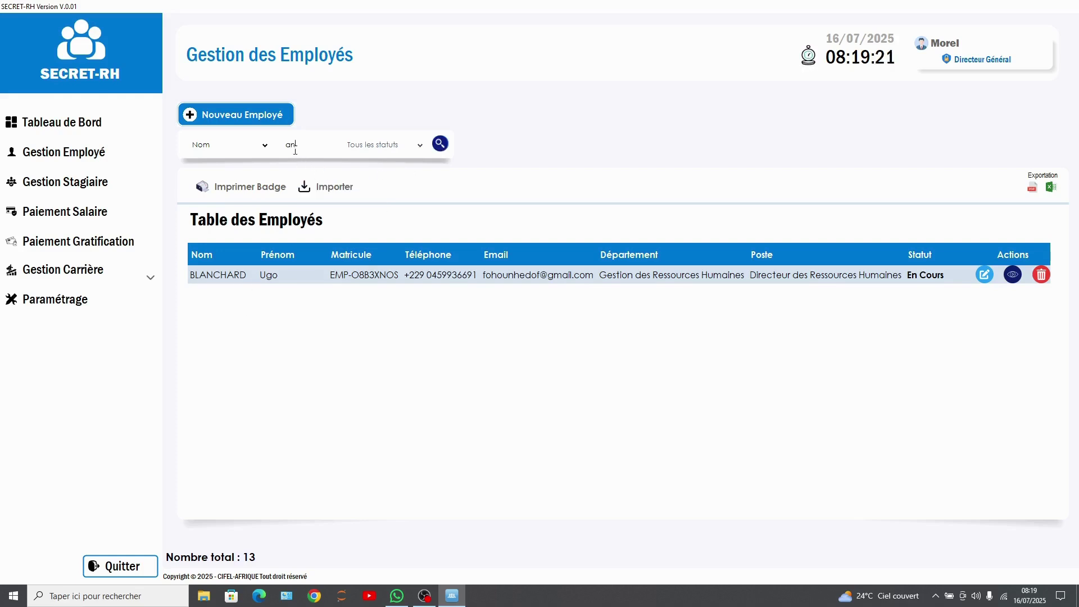
Reset the employee search criterion to "Rechercher par" and list all employees again.
click(264, 145)
click(265, 161)
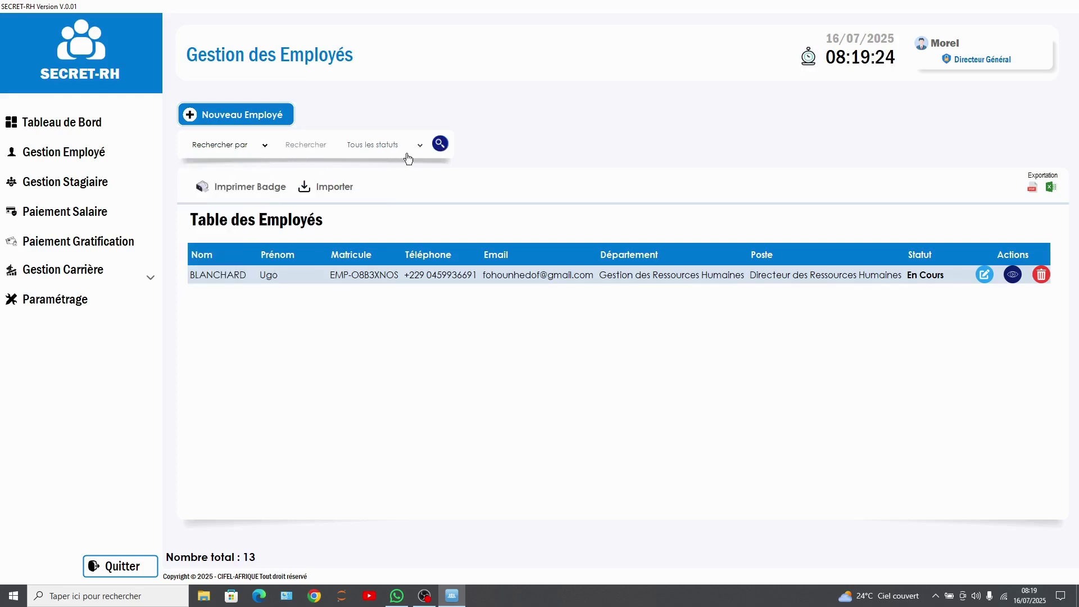
click(439, 146)
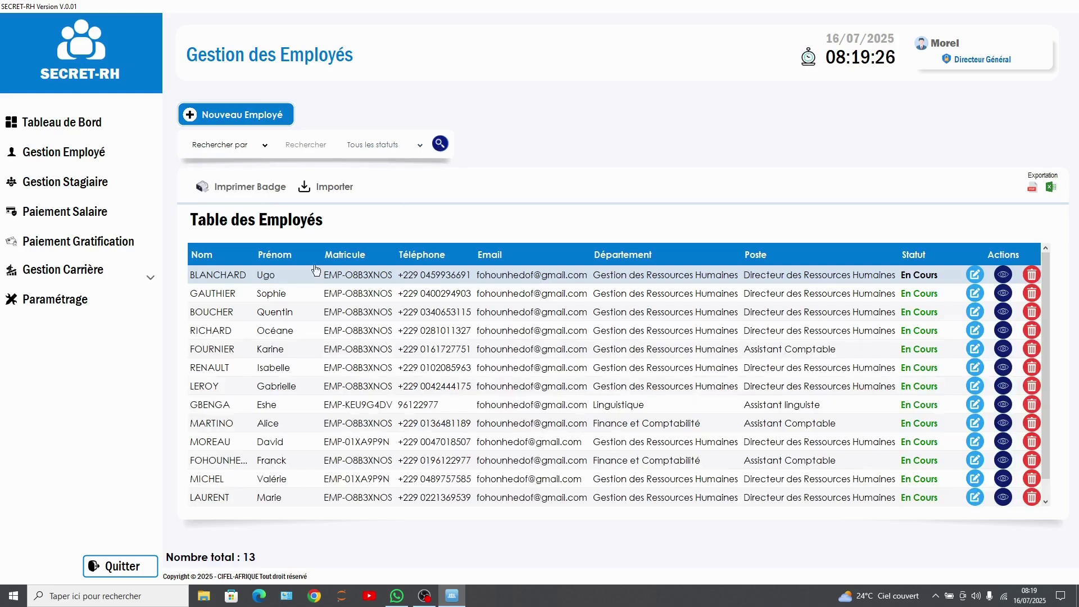
Examine the employee status filter choices, keep Tous les statuts, and reload the employee list.
click(385, 147)
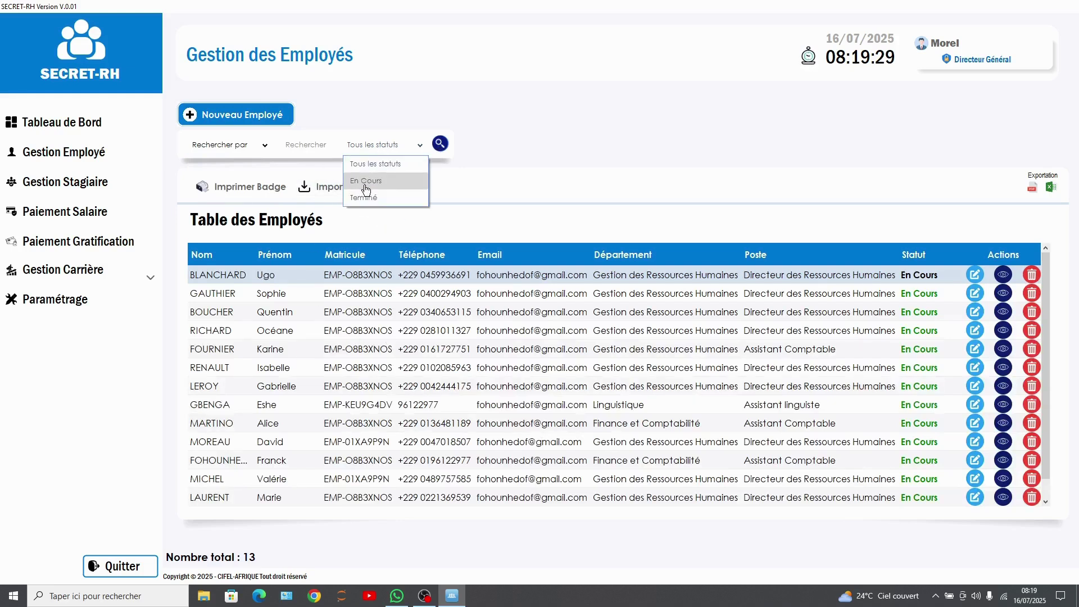
click(377, 163)
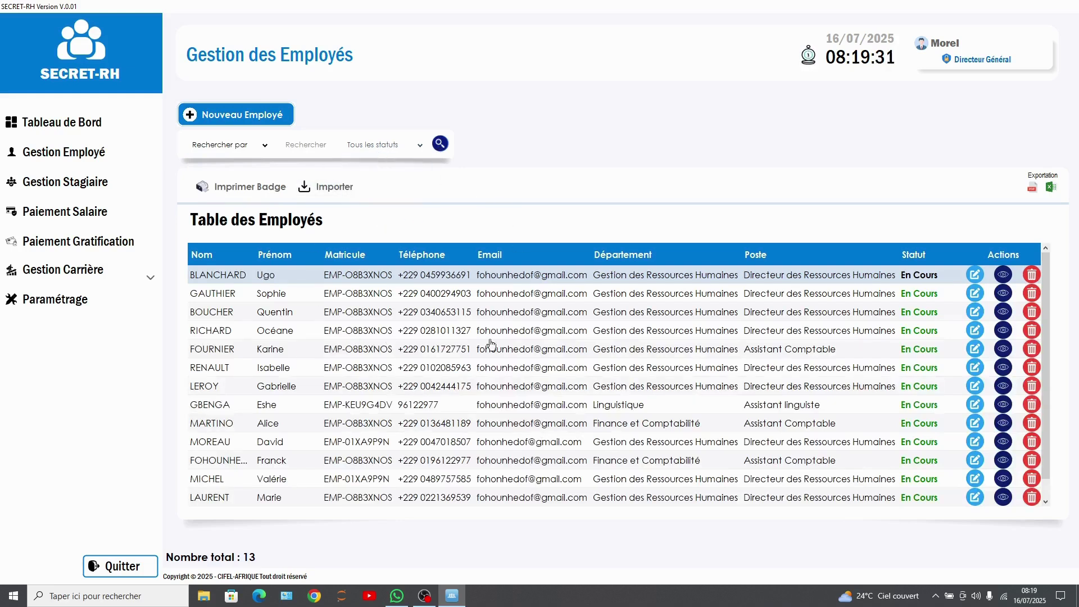
click(288, 293)
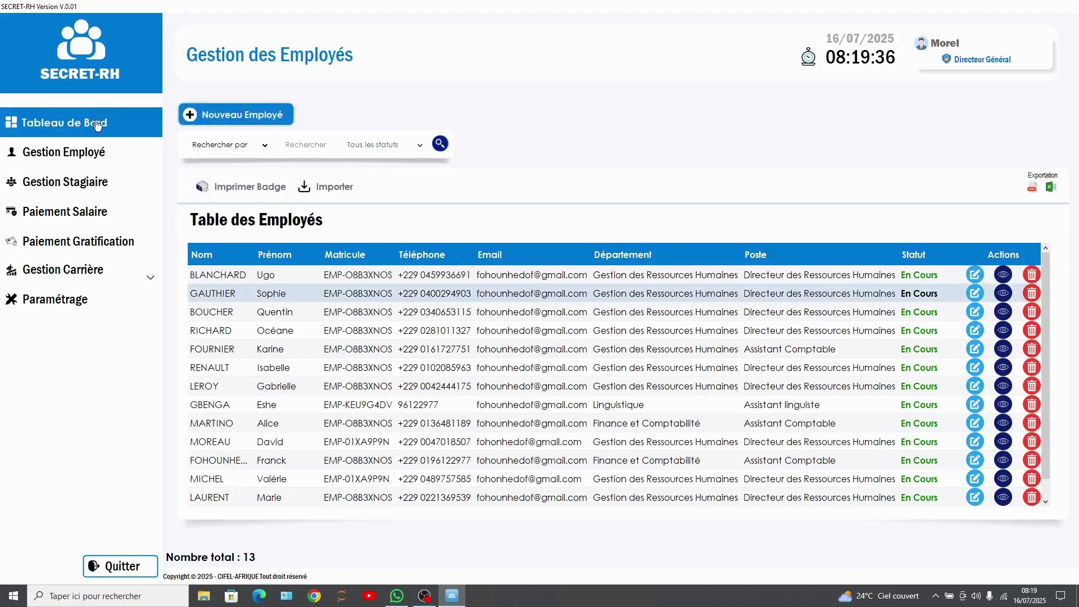
click(103, 158)
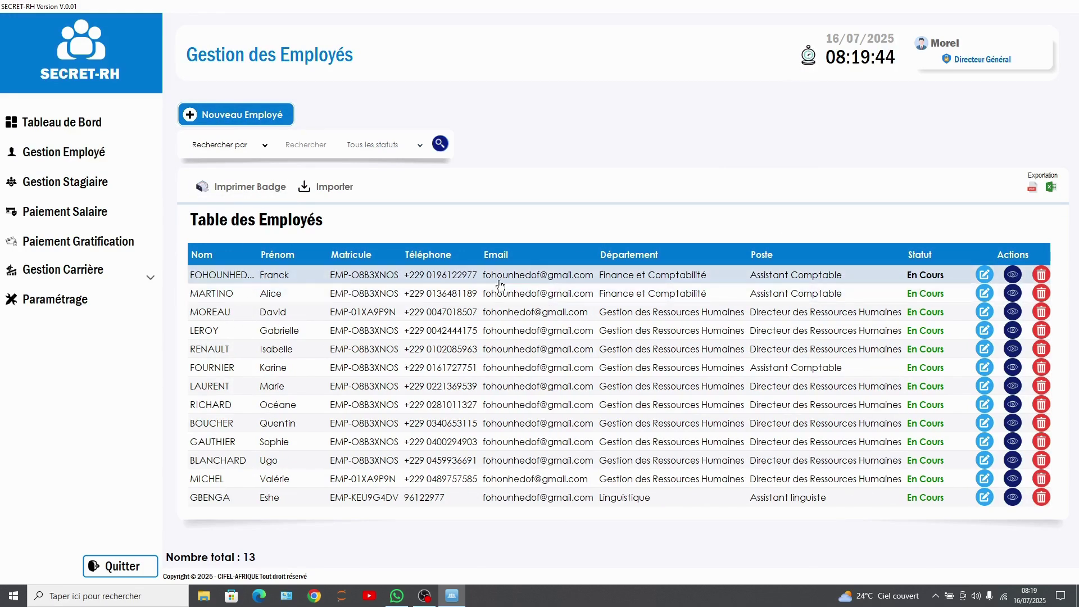
Edit the first listed employee's record, set Nombre d'enfant en charge to 2, and save the modification.
click(984, 275)
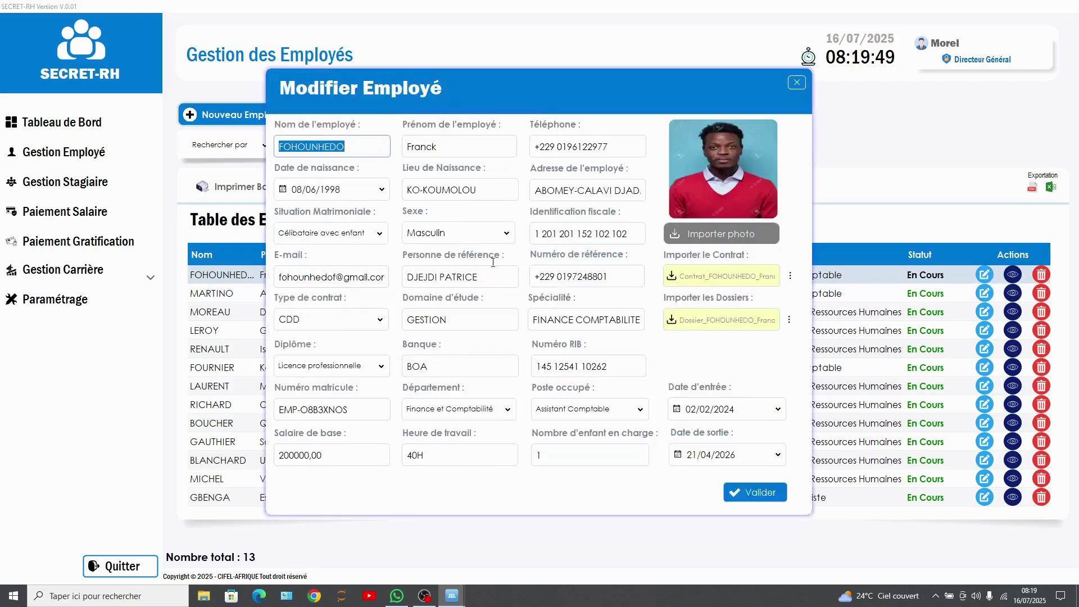
click(351, 147)
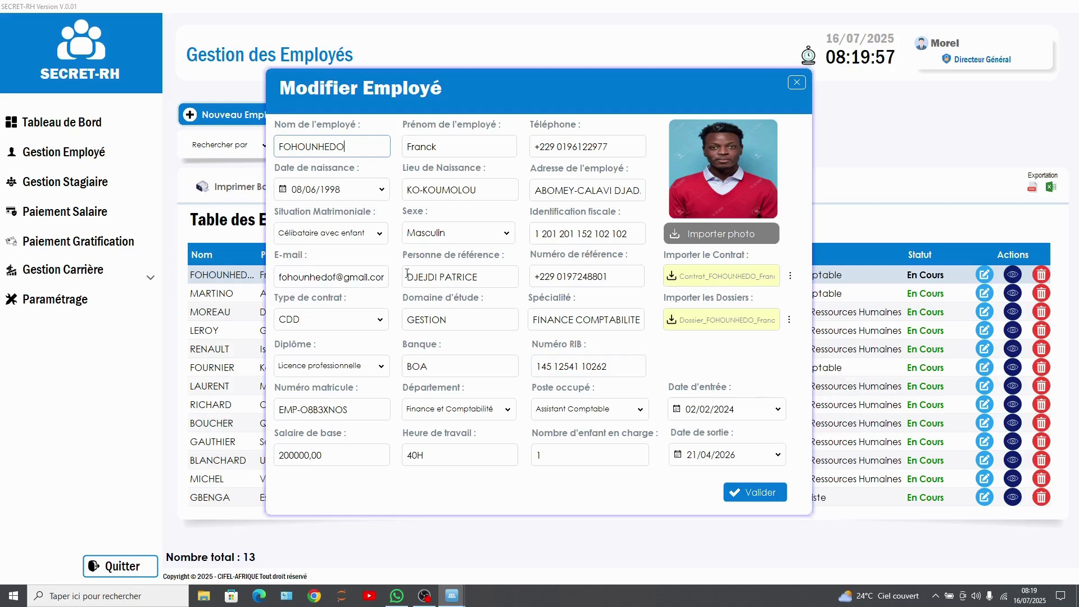
drag(554, 457, 506, 453)
text(2)
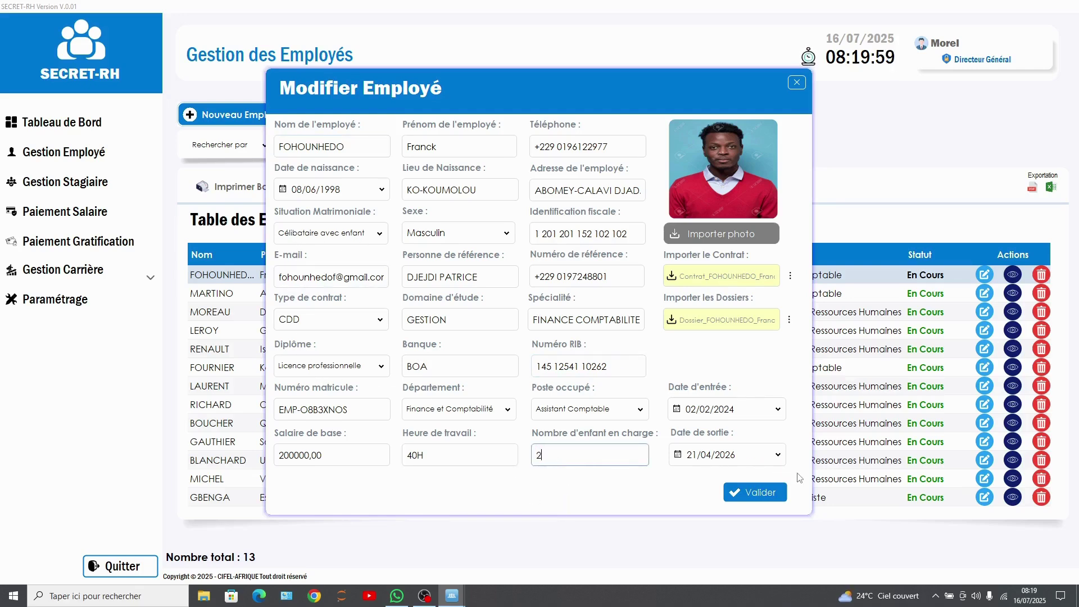
click(755, 493)
click(603, 313)
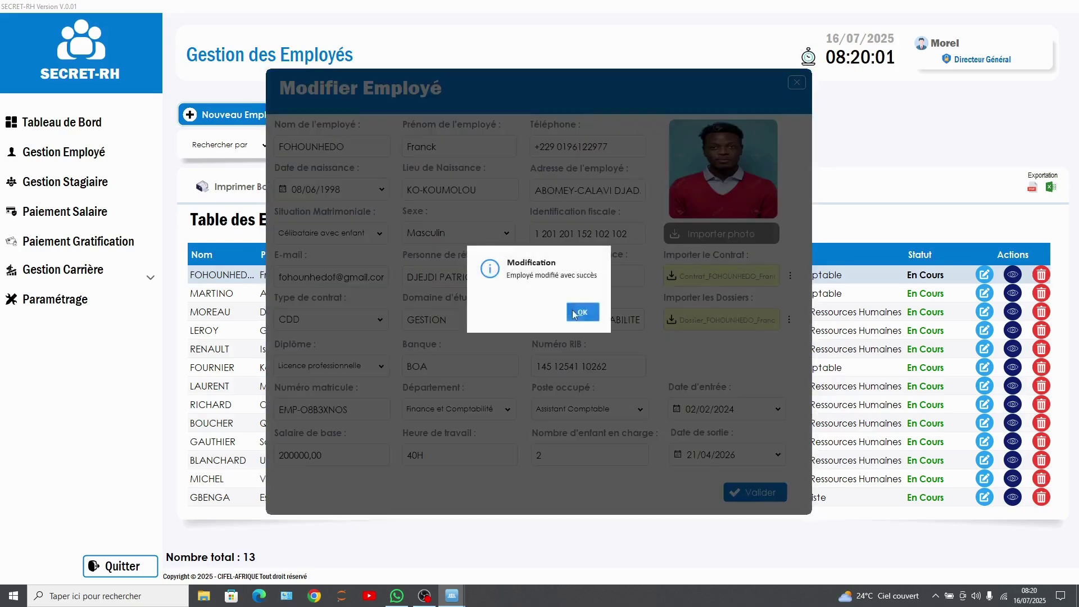
click(572, 315)
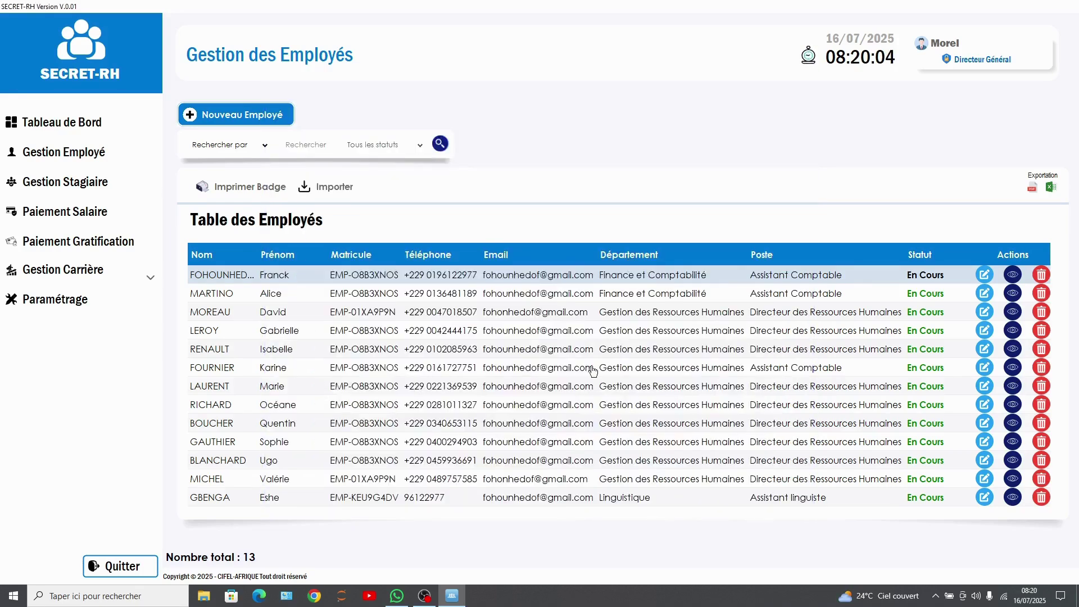
View the first listed employee's information sheet and close it.
click(1014, 279)
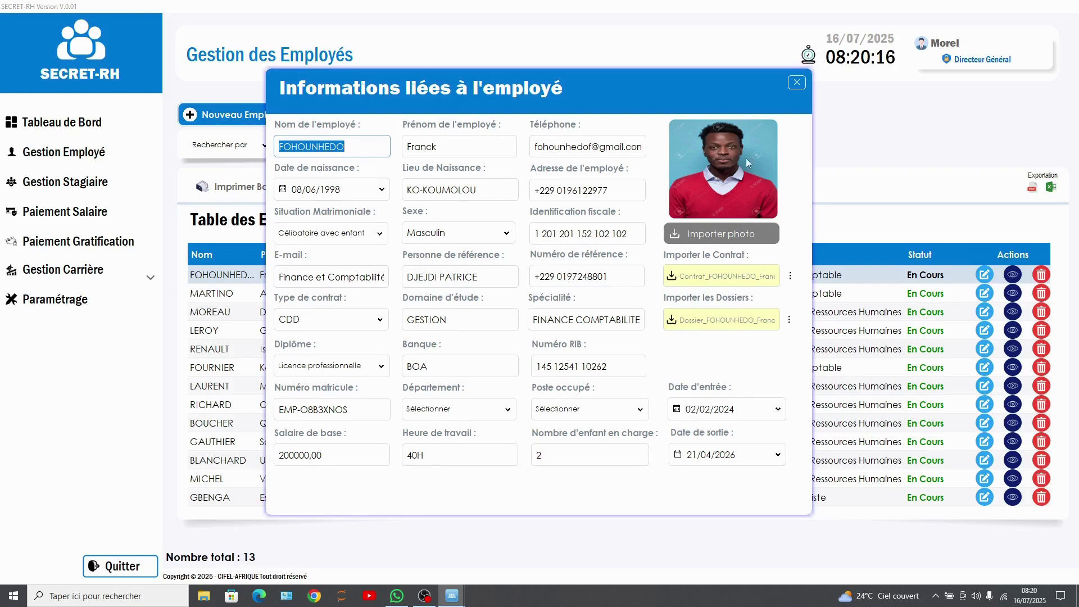
click(796, 83)
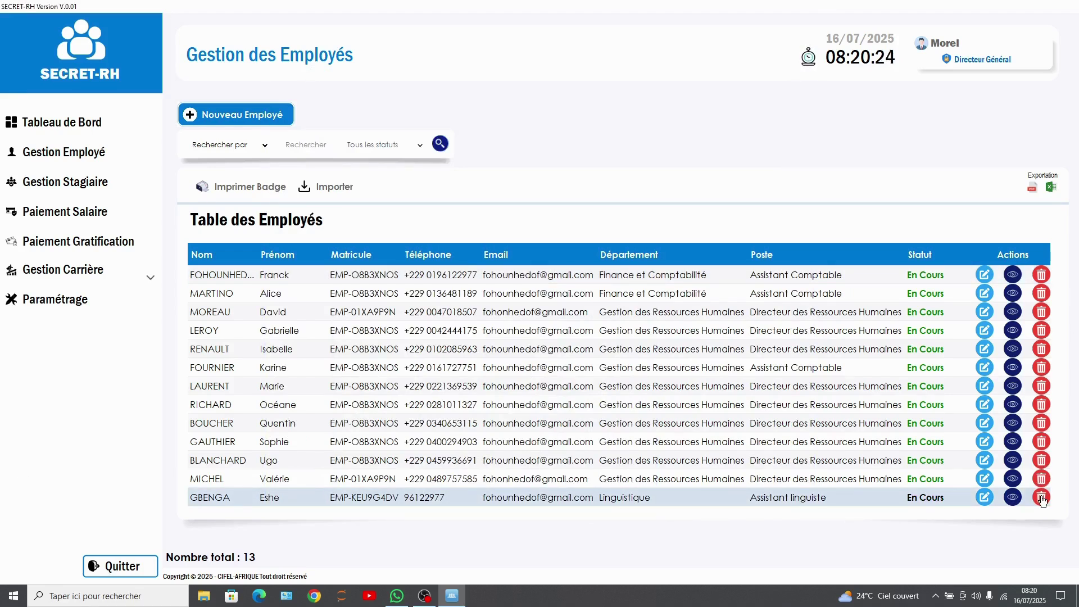
Preview the first listed employee's badge, check its print options, and close the preview without printing.
click(311, 278)
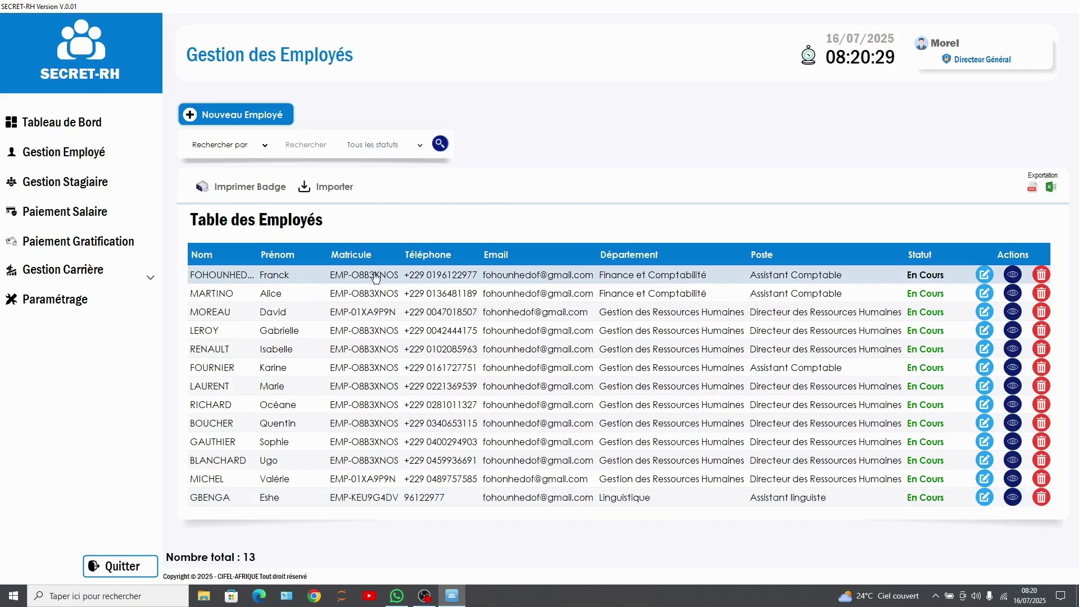
click(257, 193)
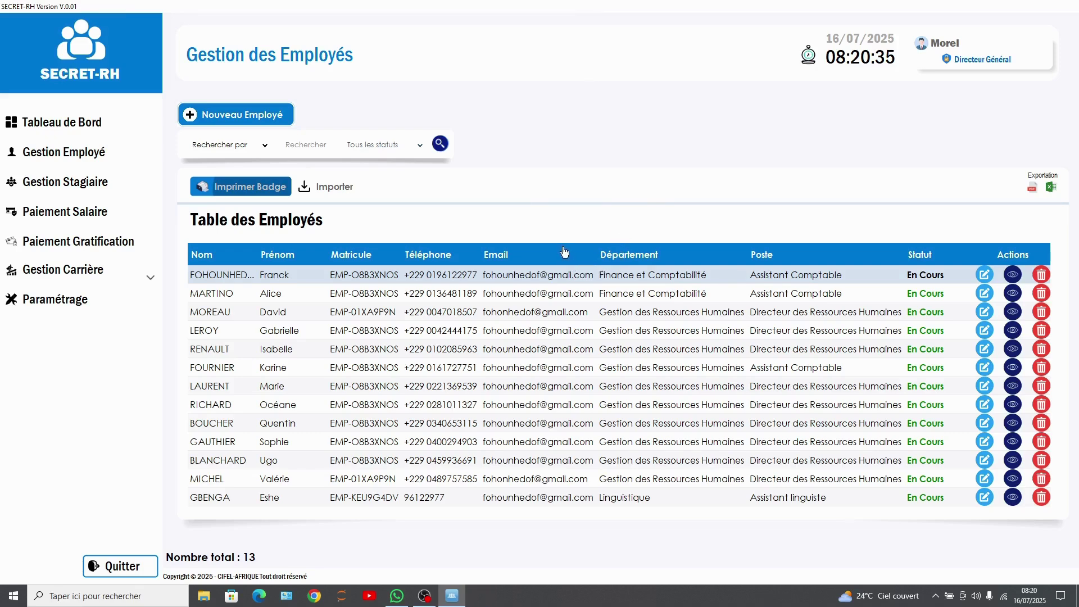
click(426, 600)
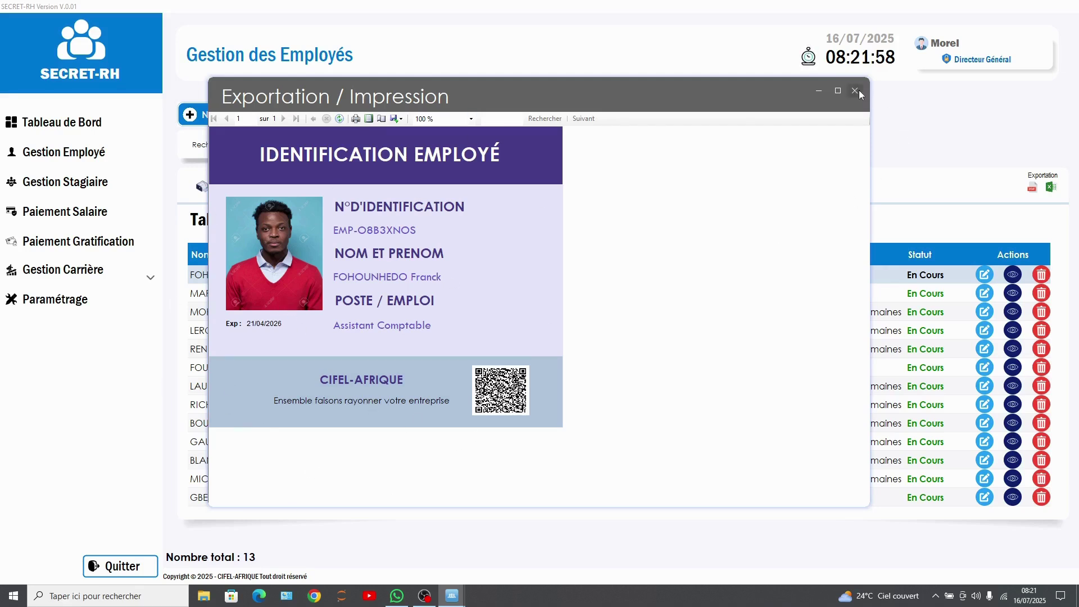
click(355, 118)
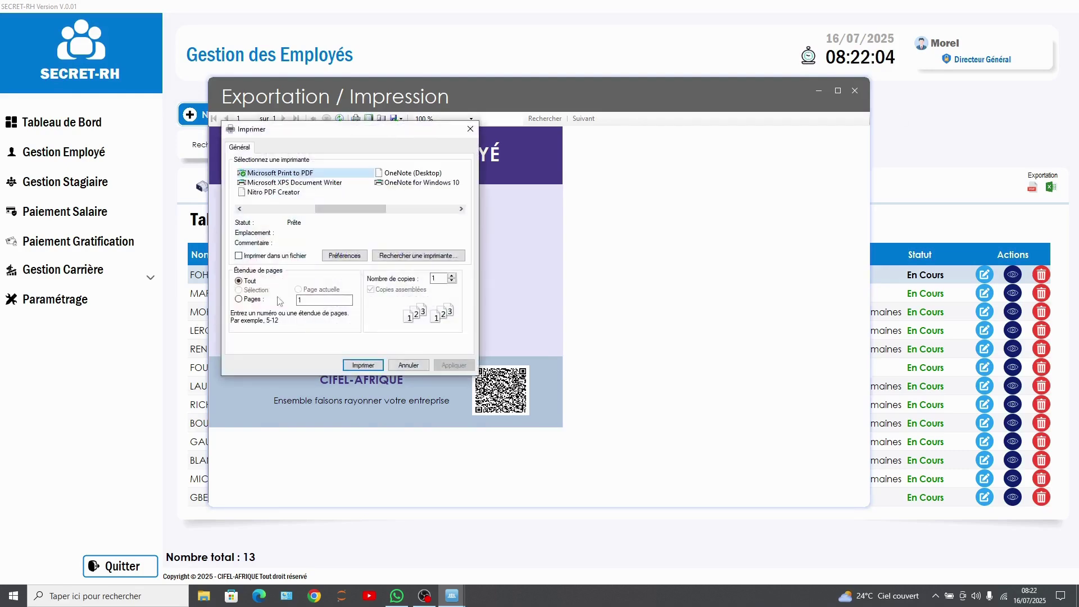
click(408, 365)
click(855, 91)
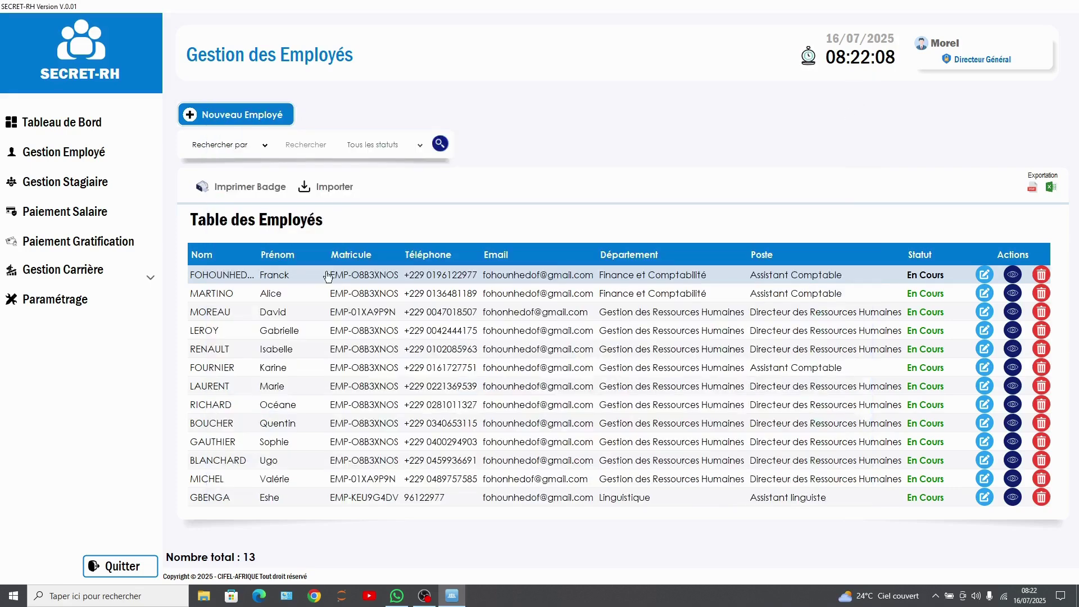
Review the Exportation Base export and import actions in Paramétrage, and return to Gestion Employé.
click(55, 299)
click(225, 241)
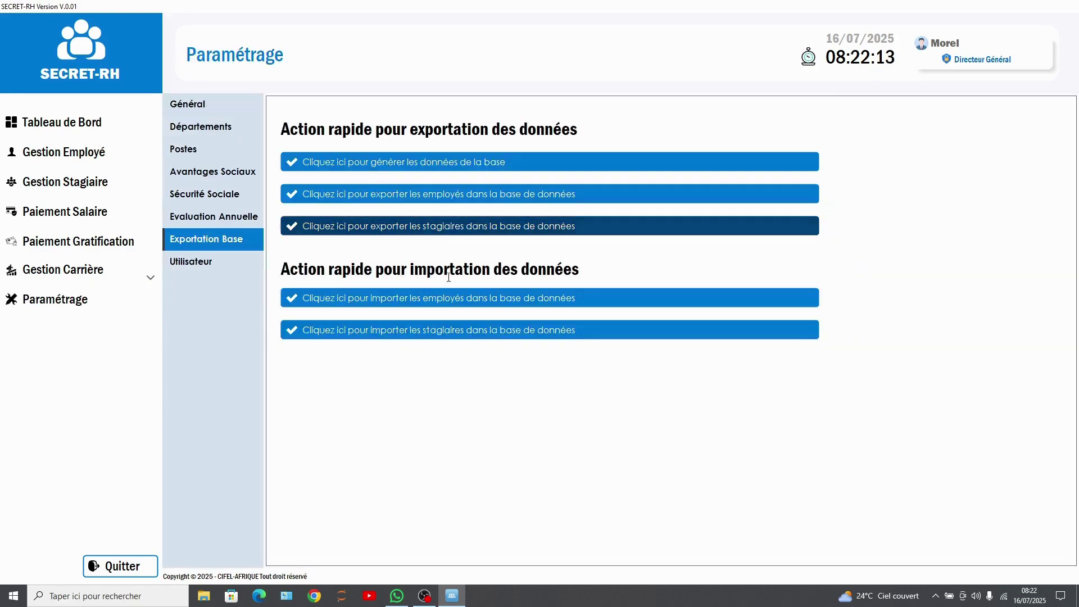
click(84, 153)
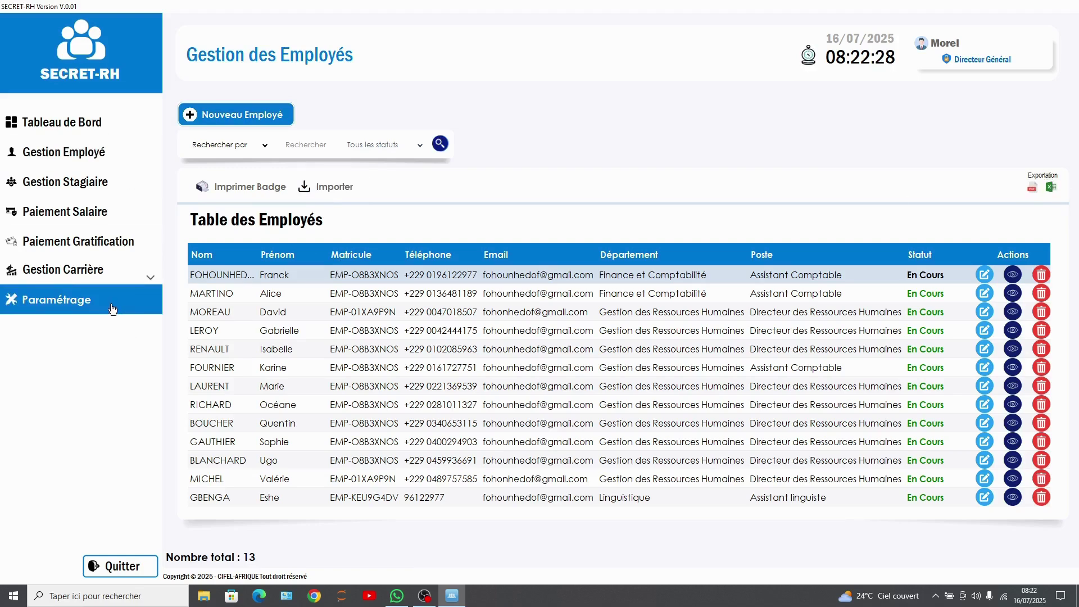
Examine the new intern form in Gestion Stagiaire without filling it in, and preview the second listed intern's badge before closing it.
click(47, 187)
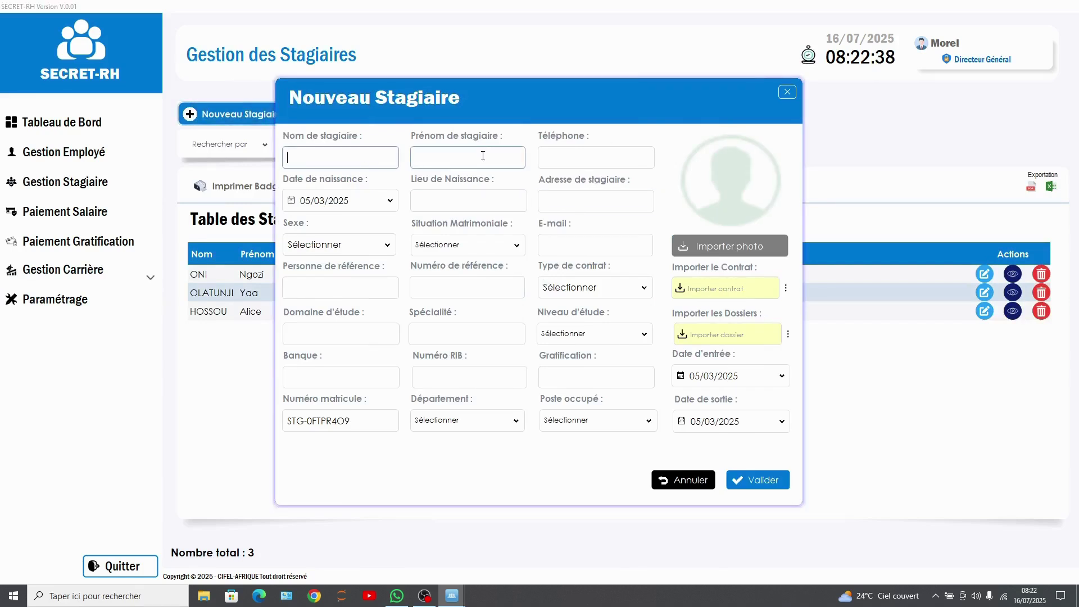
click(482, 156)
click(604, 159)
click(607, 202)
click(459, 204)
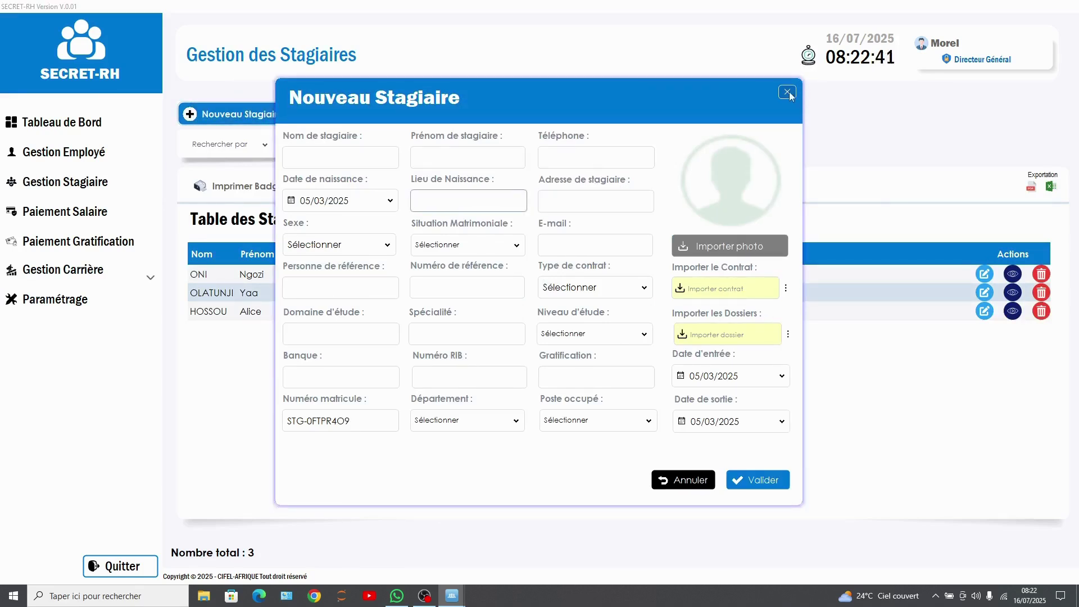
click(788, 93)
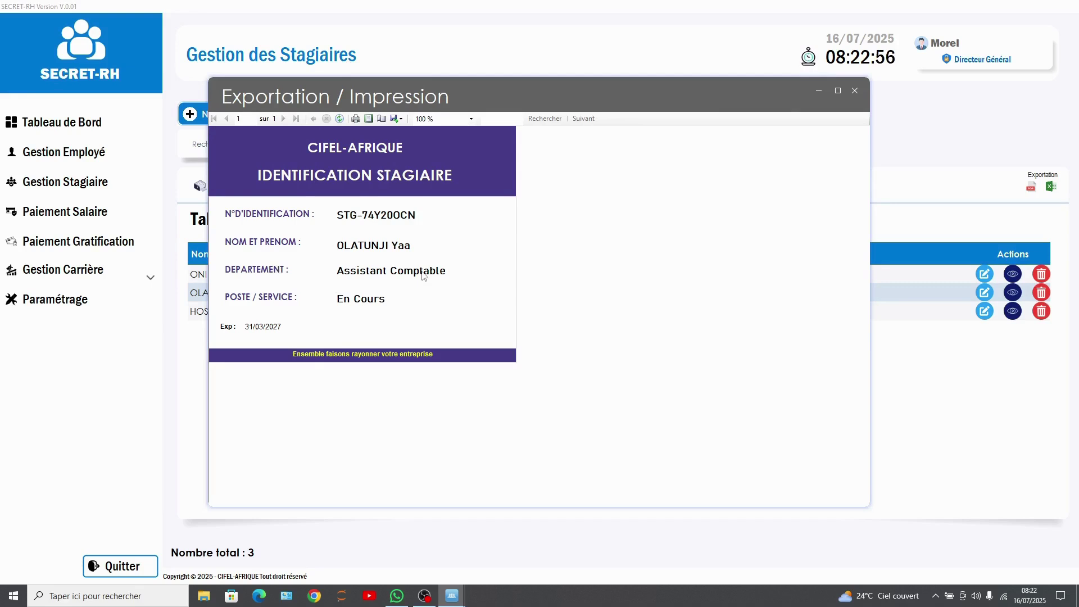
click(855, 89)
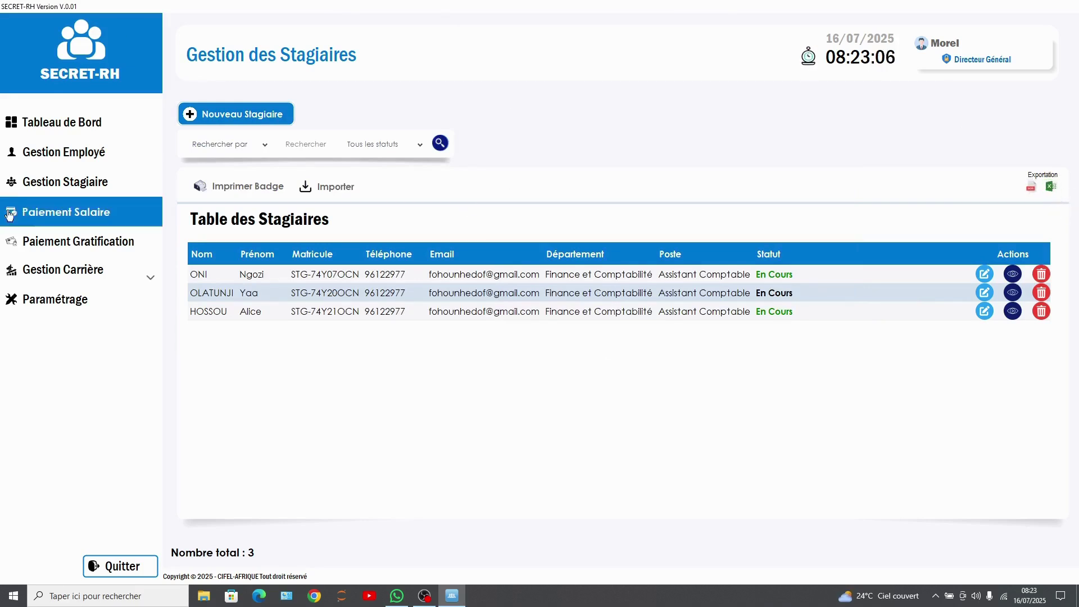
Start a new payment in Paiement Salaire and choose the first listed employee as its beneficiary.
click(59, 224)
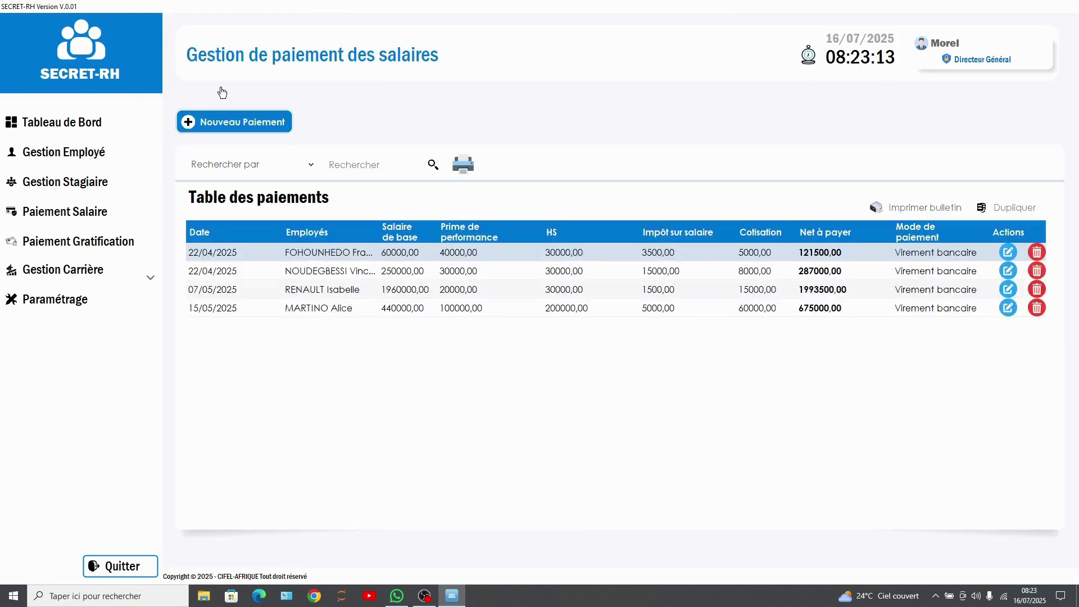
click(247, 129)
click(565, 210)
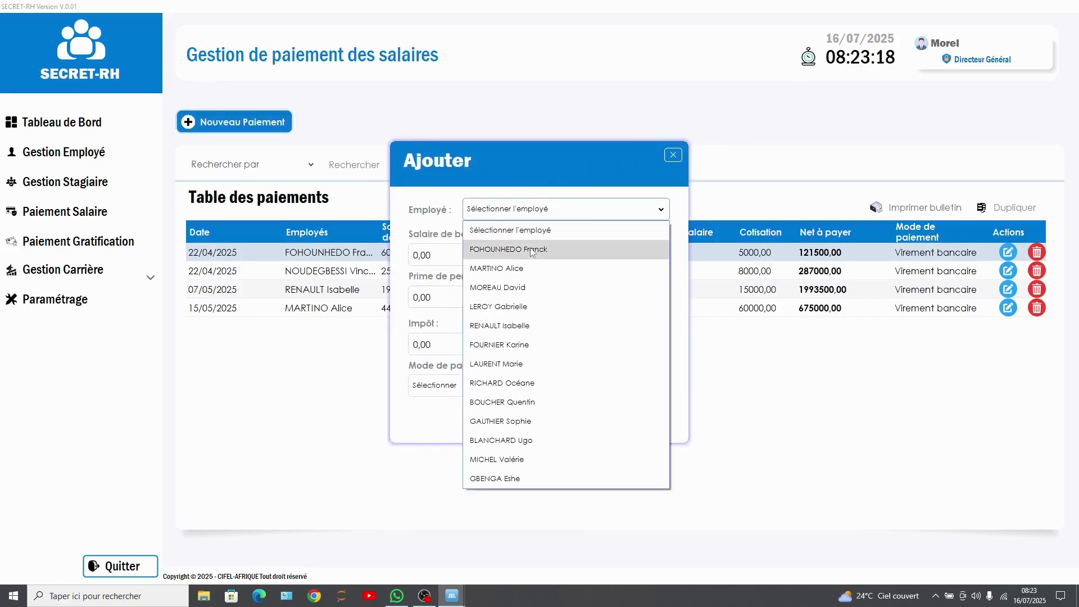
click(533, 250)
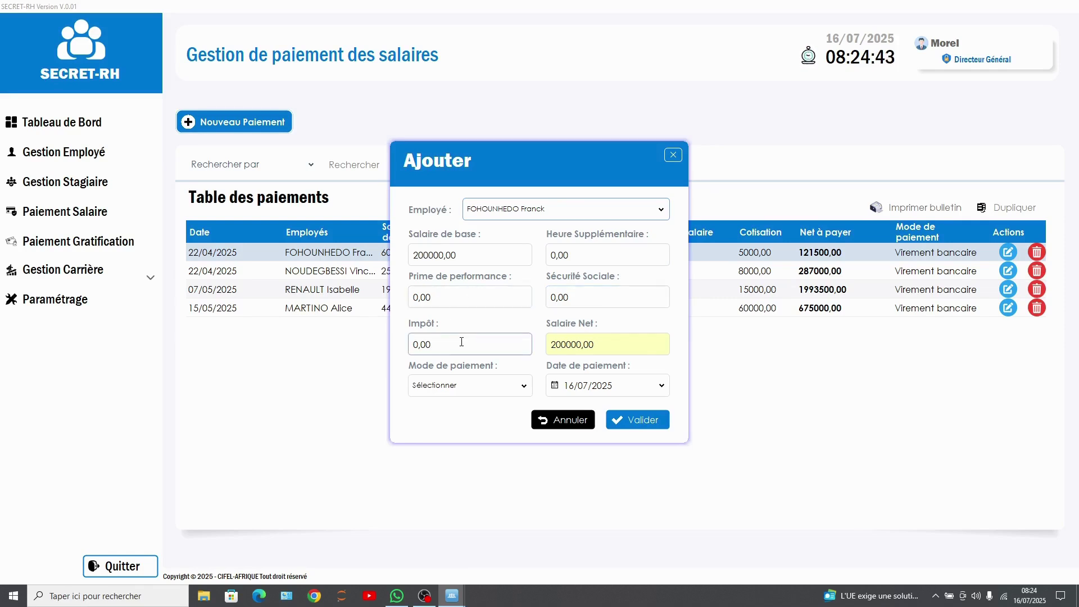
Set the payment's Heure Supplémentaire to 25000 and its Prime de performance to 50000.
click(589, 253)
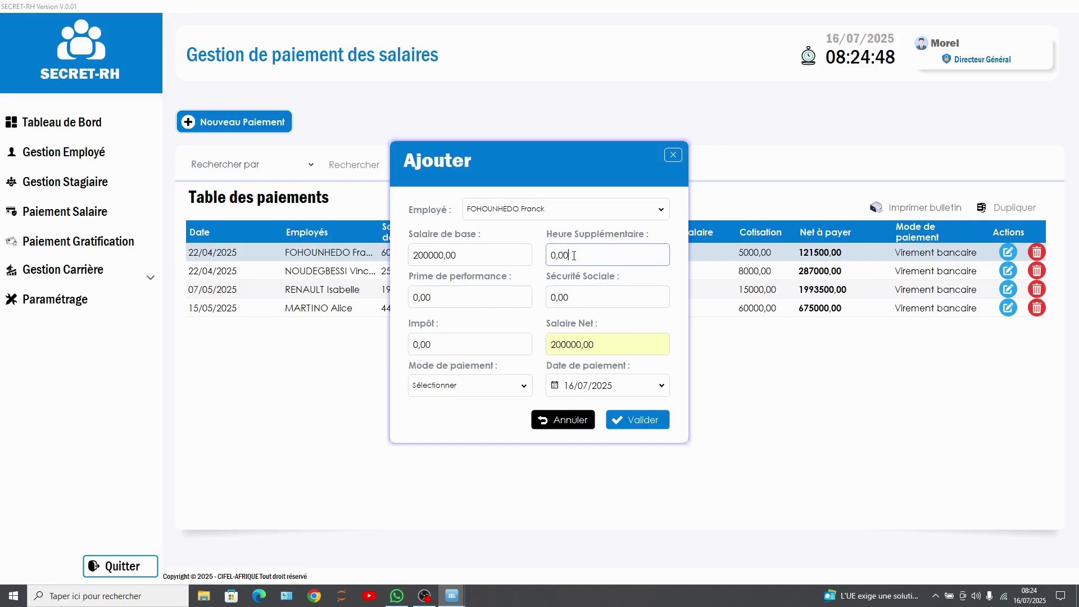
key(ctrl+a)
text(25000)
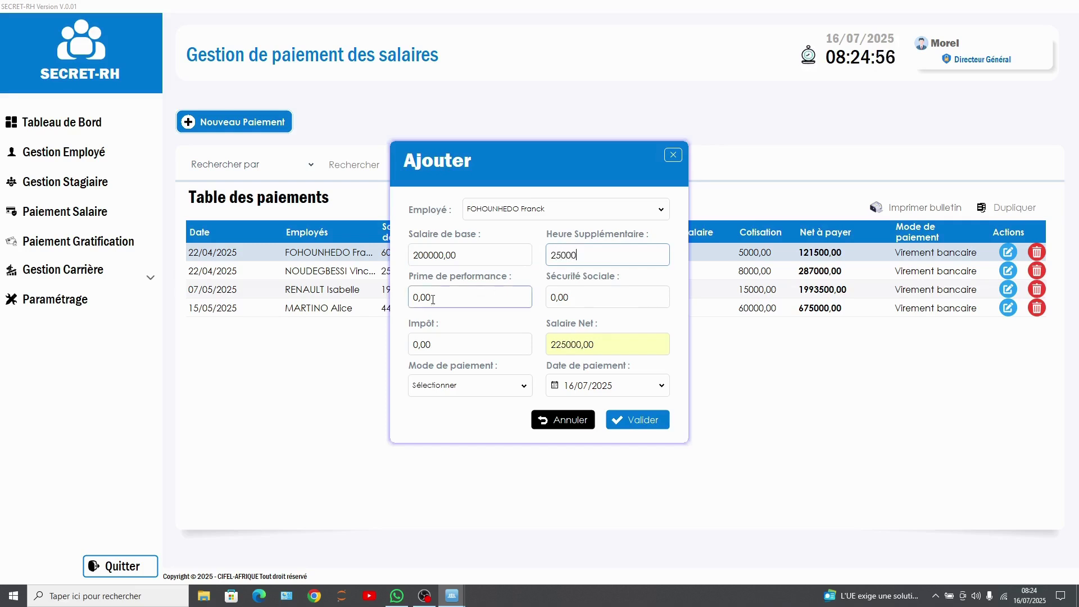
click(432, 299)
key(ctrl+a)
text(50)
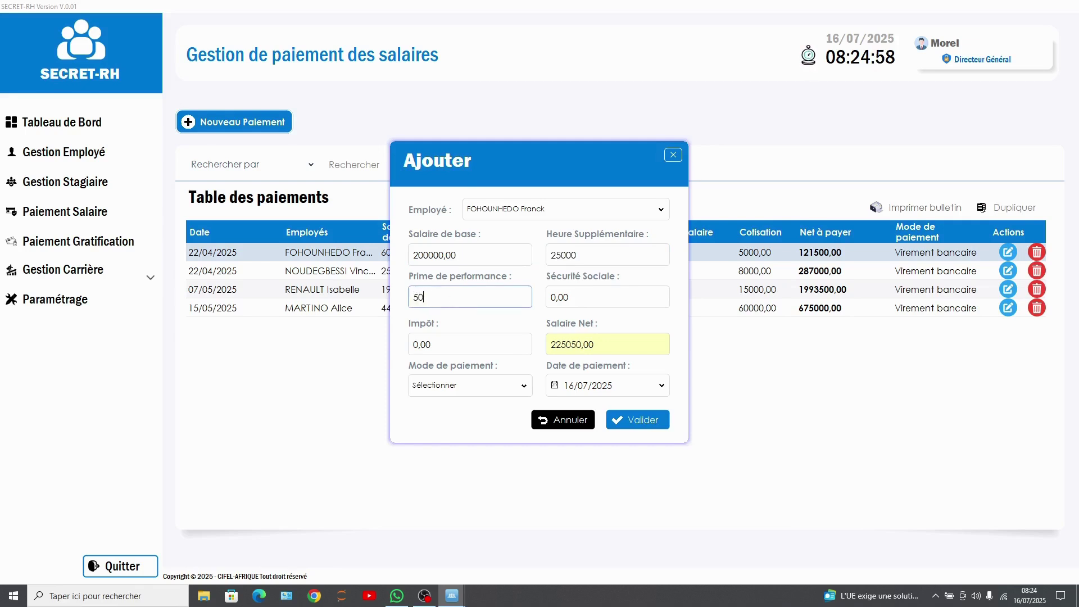
text(000)
Set the payment's Sécurité Sociale to 12000 and its Impôt to 15000.
click(562, 299)
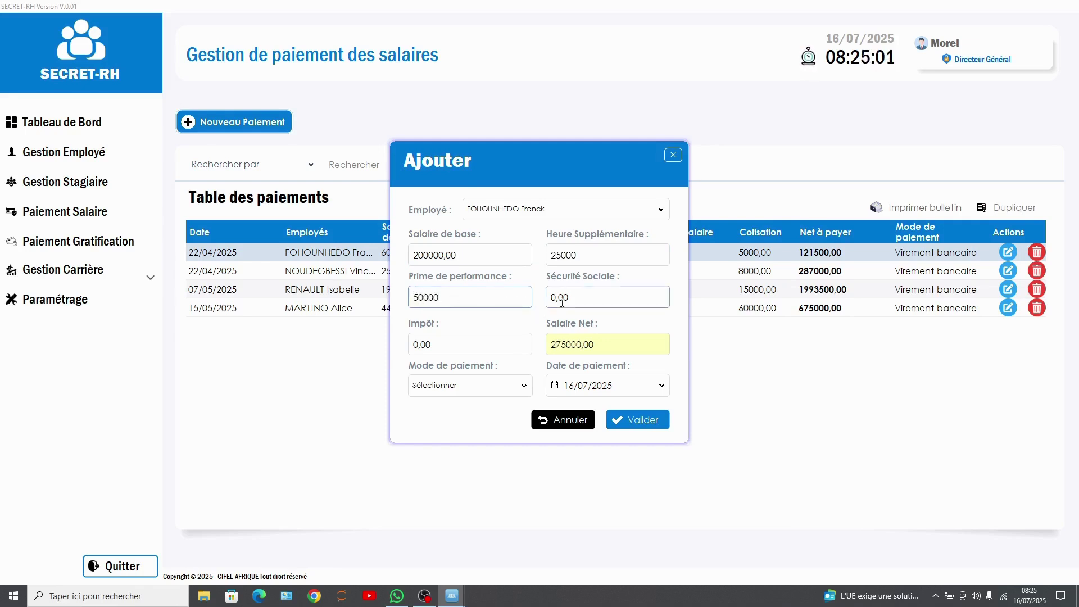
drag(578, 297, 546, 300)
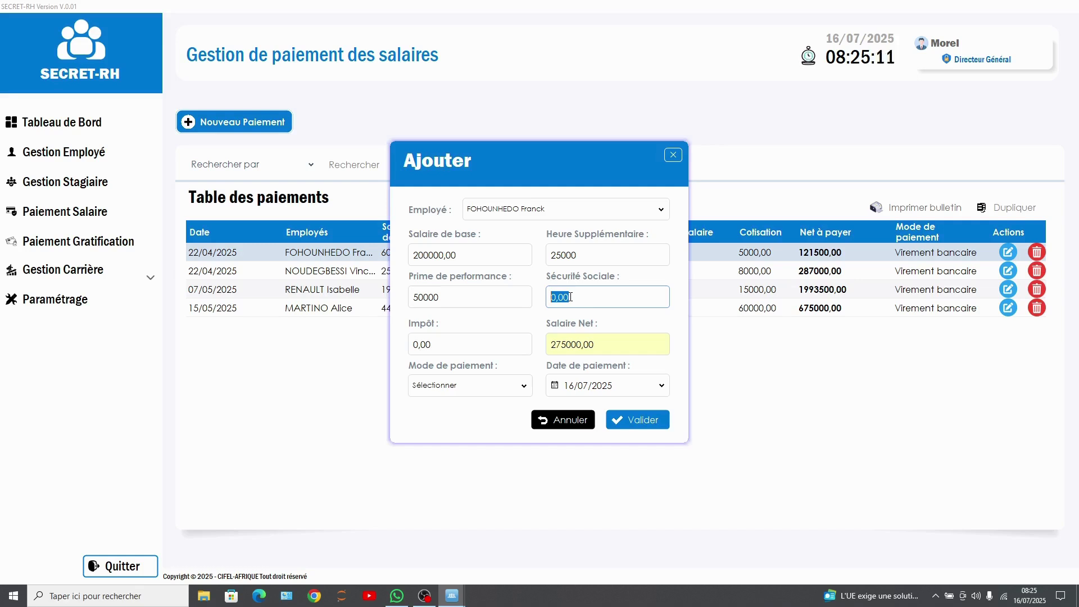
text(1200)
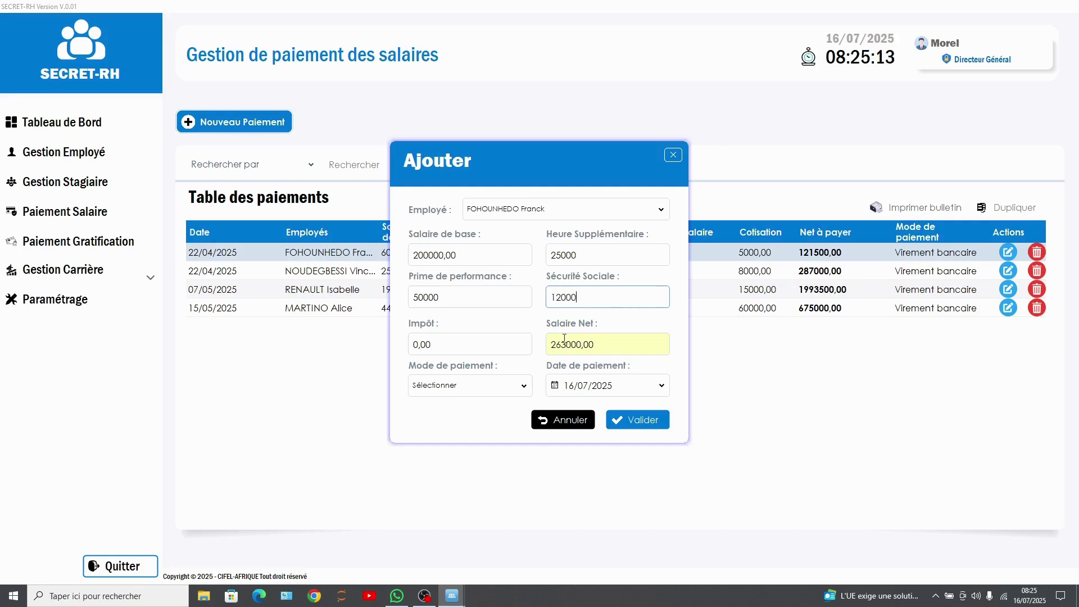
text(0)
click(457, 342)
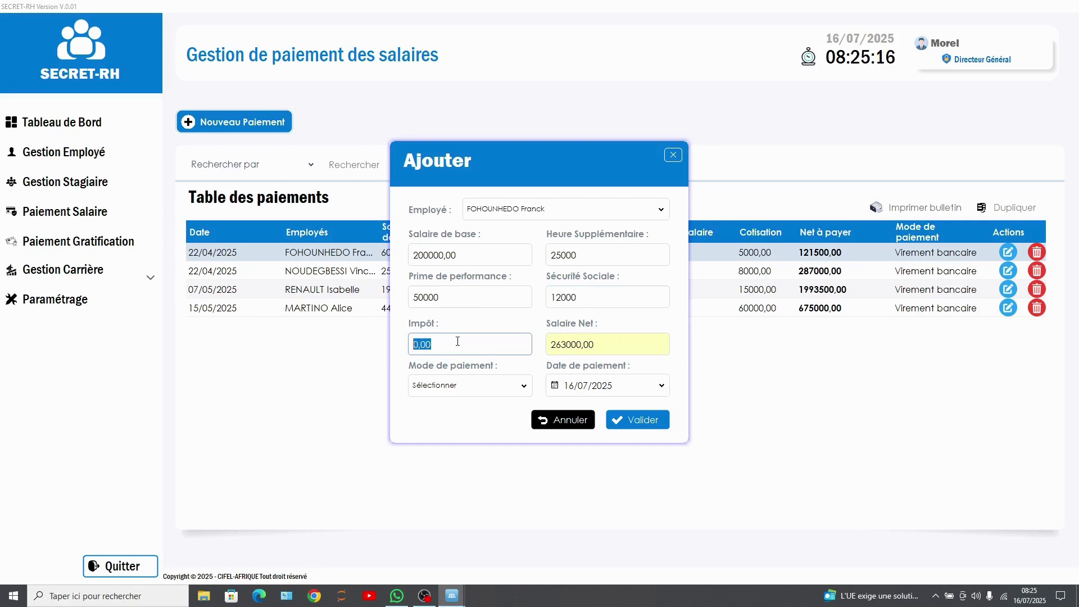
text(15000)
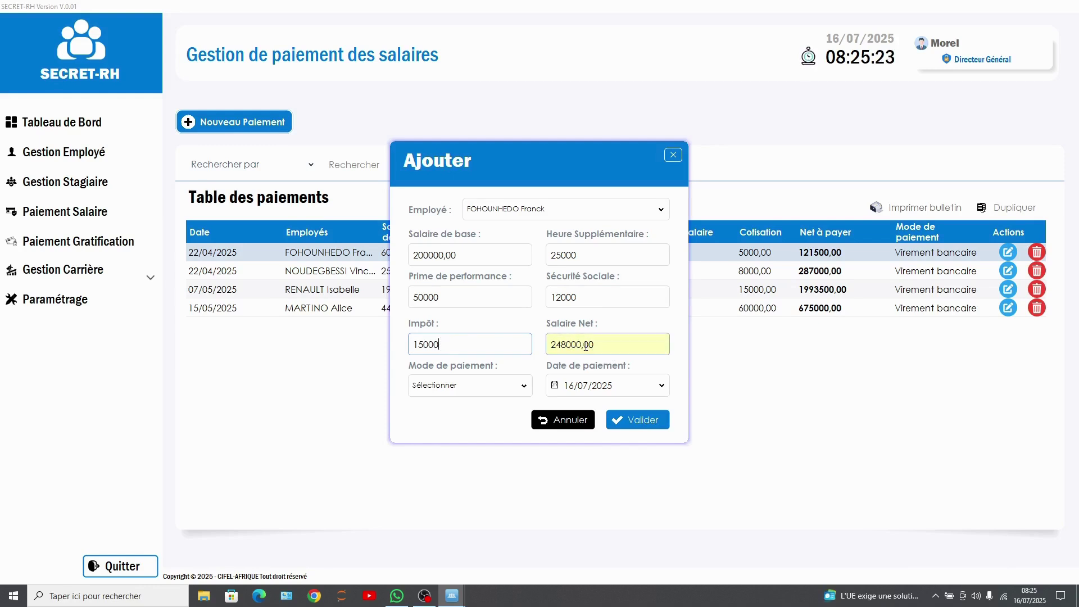
Set the payment's Mode de paiement to Virement bancaire and save the new salary payment.
click(483, 388)
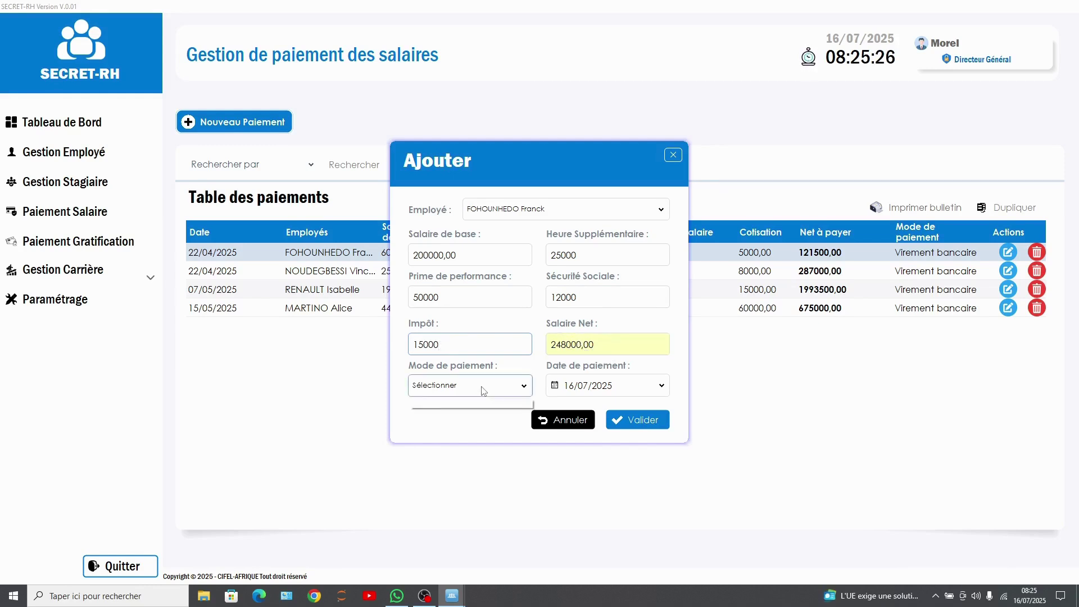
click(446, 444)
click(479, 391)
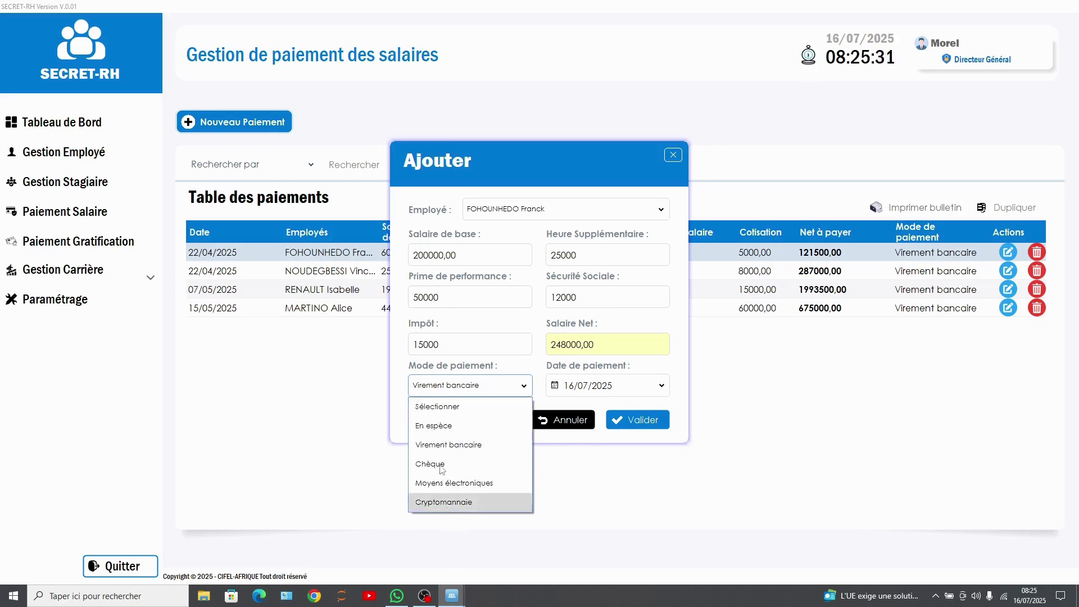
click(441, 446)
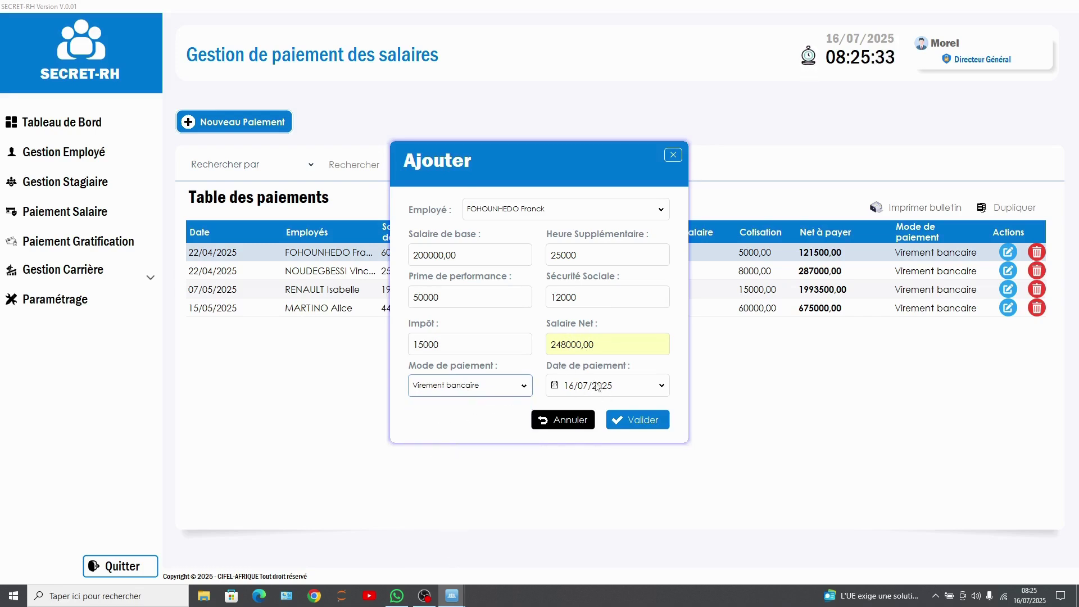
click(639, 422)
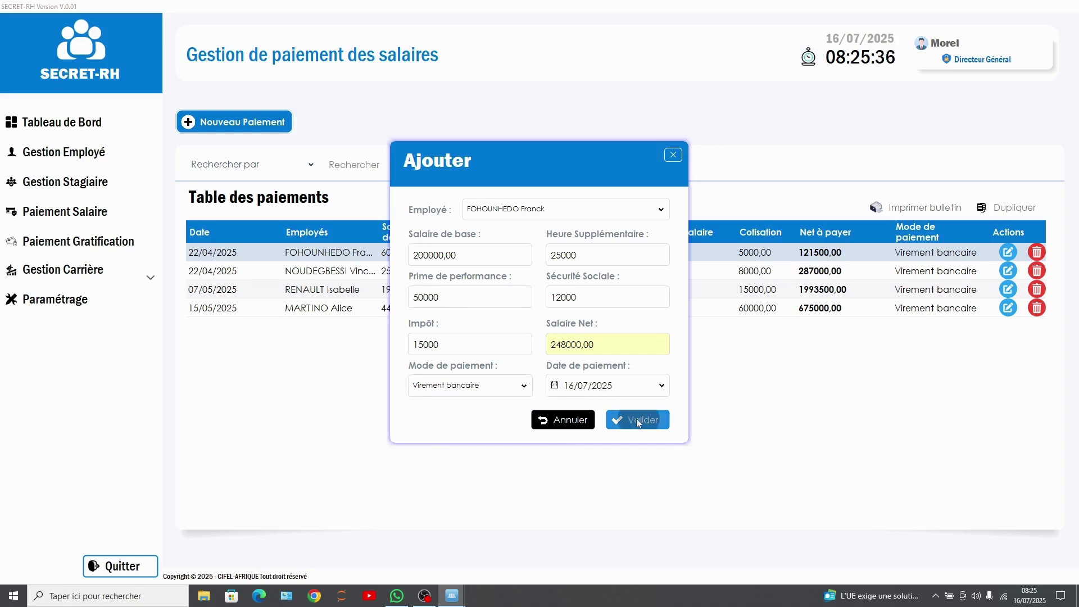
click(576, 311)
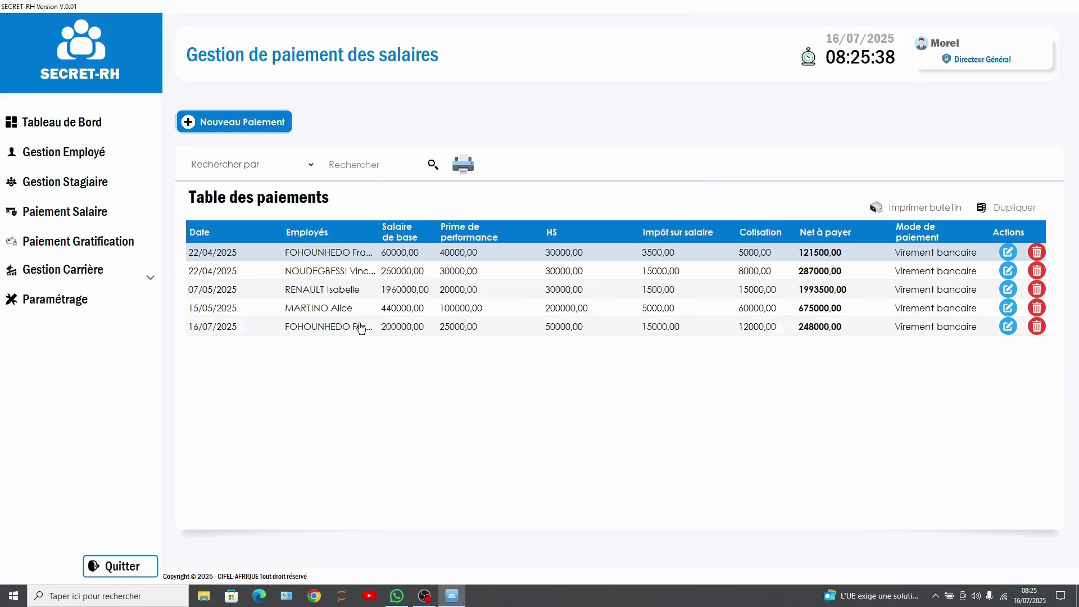
Open the pay slip of the payment dated 16/07/2025 and read it through from top to bottom.
click(351, 332)
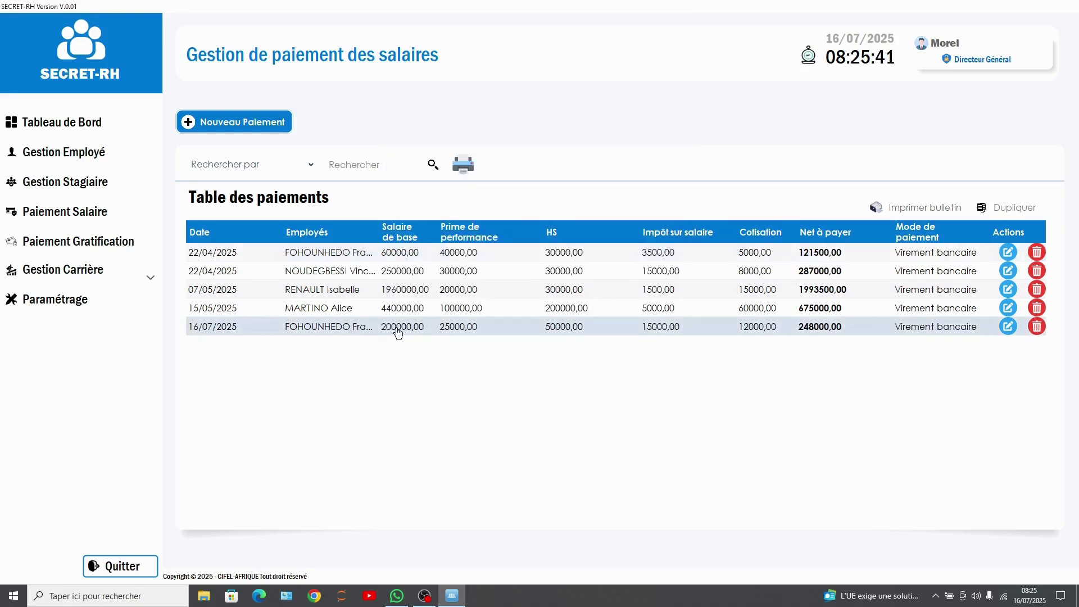
click(915, 208)
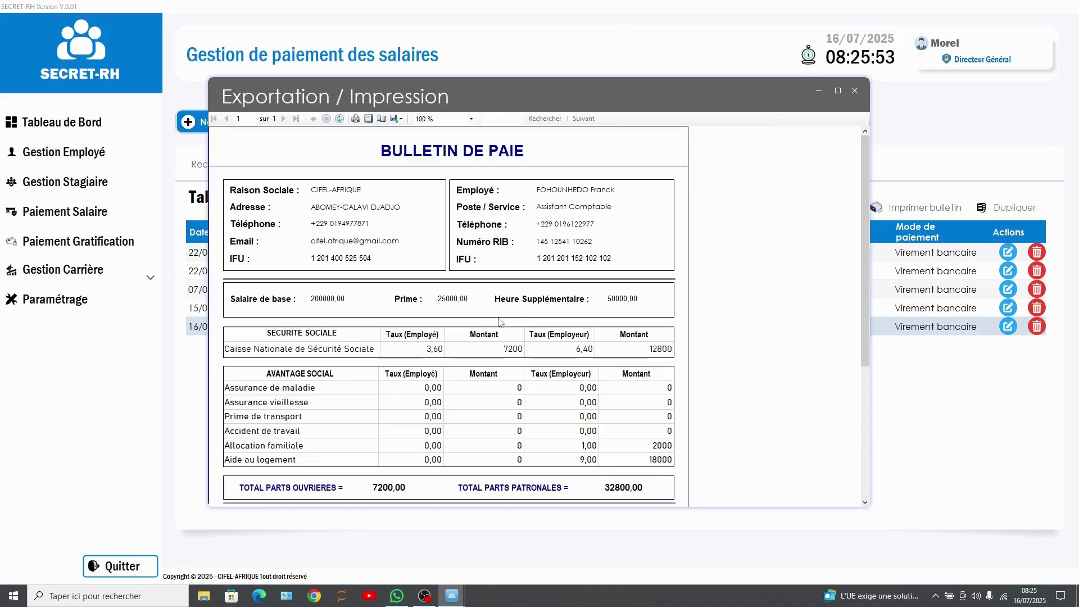
scroll(391, 267, down, 5)
scroll(395, 298, down, 1)
scroll(398, 304, up, 6)
scroll(398, 292, down, 6)
scroll(397, 278, up, 6)
scroll(371, 138, down, 5)
scroll(393, 132, up, 4)
Check the export formats offered for the pay slip, review its social security, benefits and salary sections, and close it.
click(398, 119)
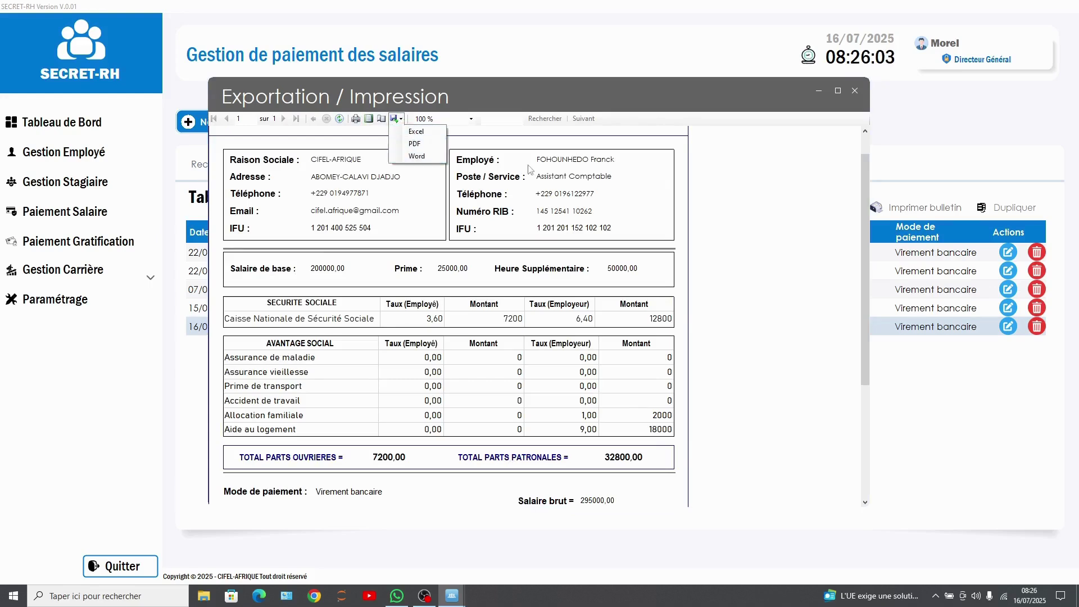
click(732, 183)
scroll(378, 222, down, 2)
scroll(377, 222, down, 2)
scroll(404, 297, up, 5)
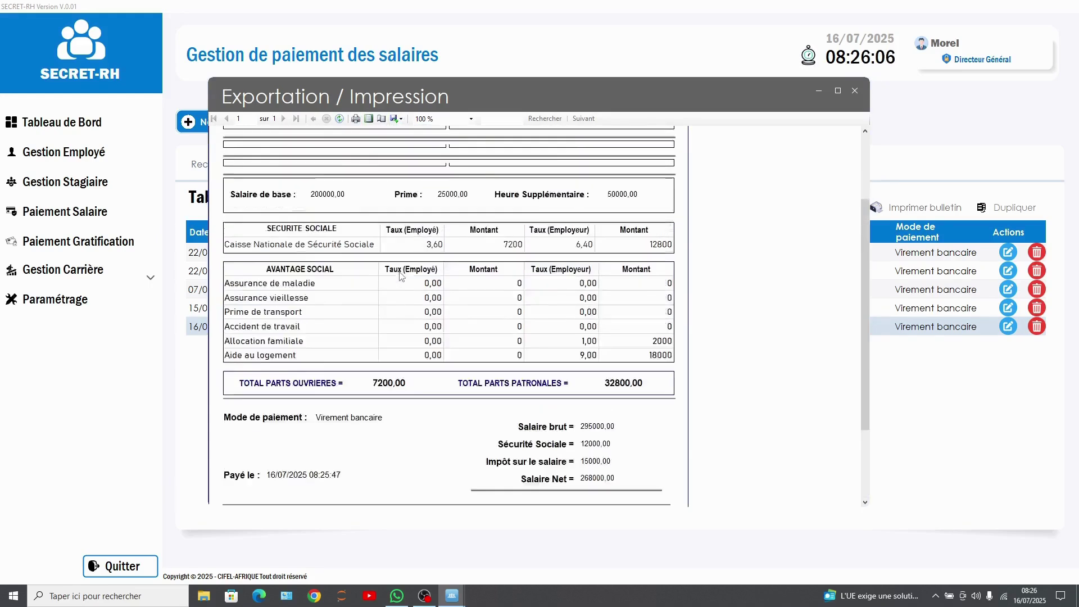
scroll(371, 311, down, 1)
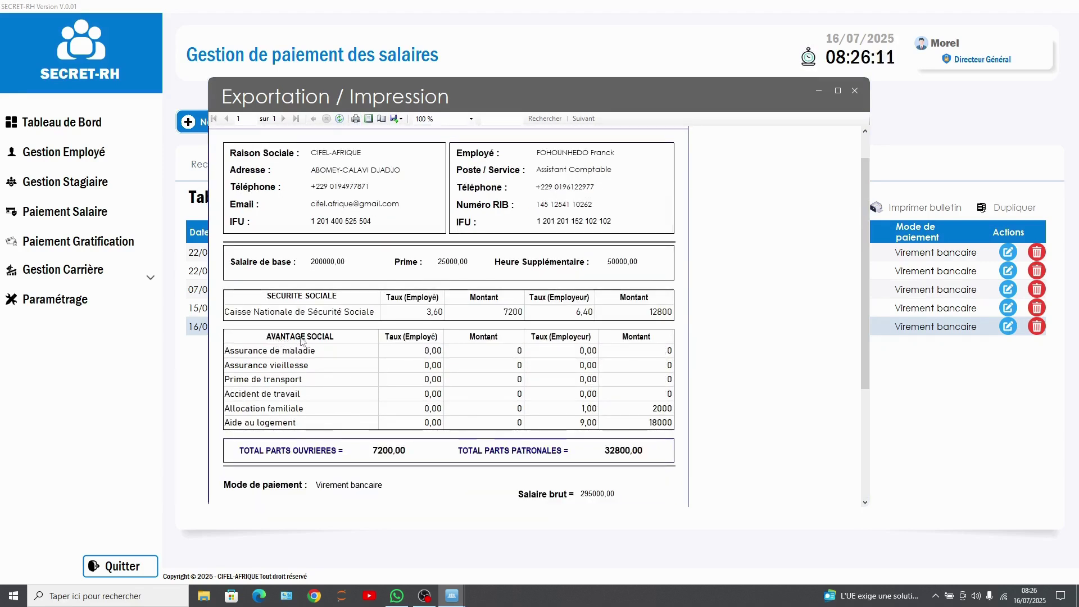
scroll(351, 393, down, 1)
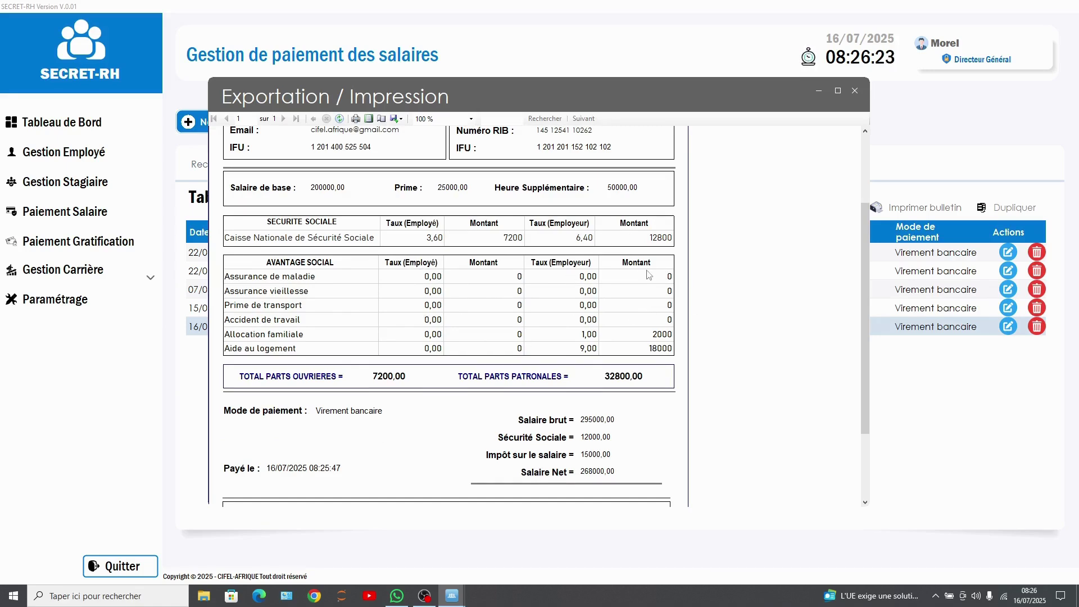
scroll(655, 287, up, 3)
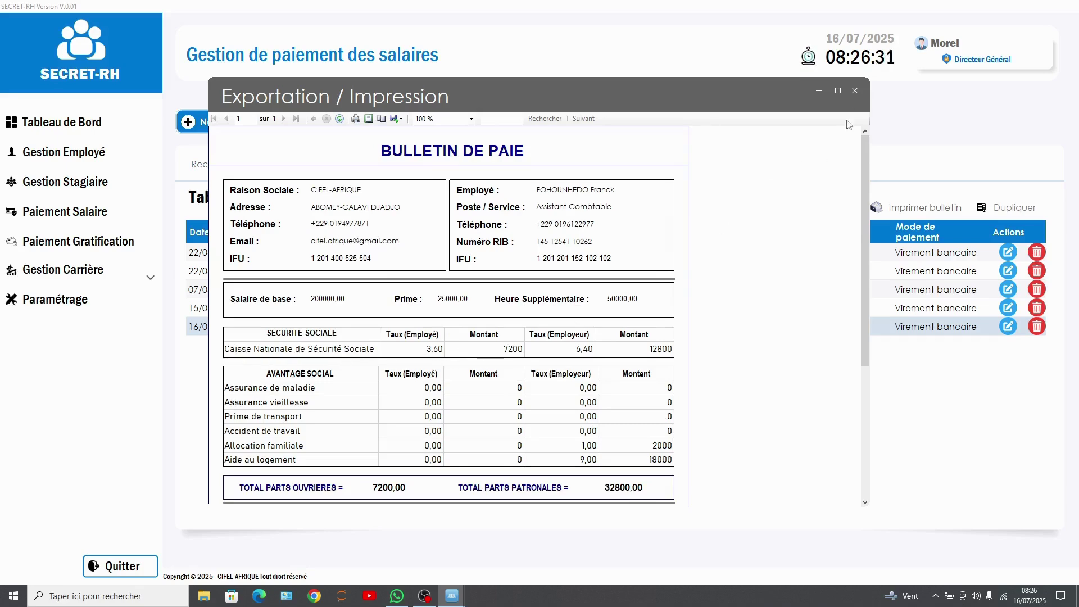
click(854, 91)
Add the entry "tè-tè-tè-tè-tè-" under Sécurité Sociale in Paramétrage, with an employee rate of 2 and an employer rate of 3.
click(57, 306)
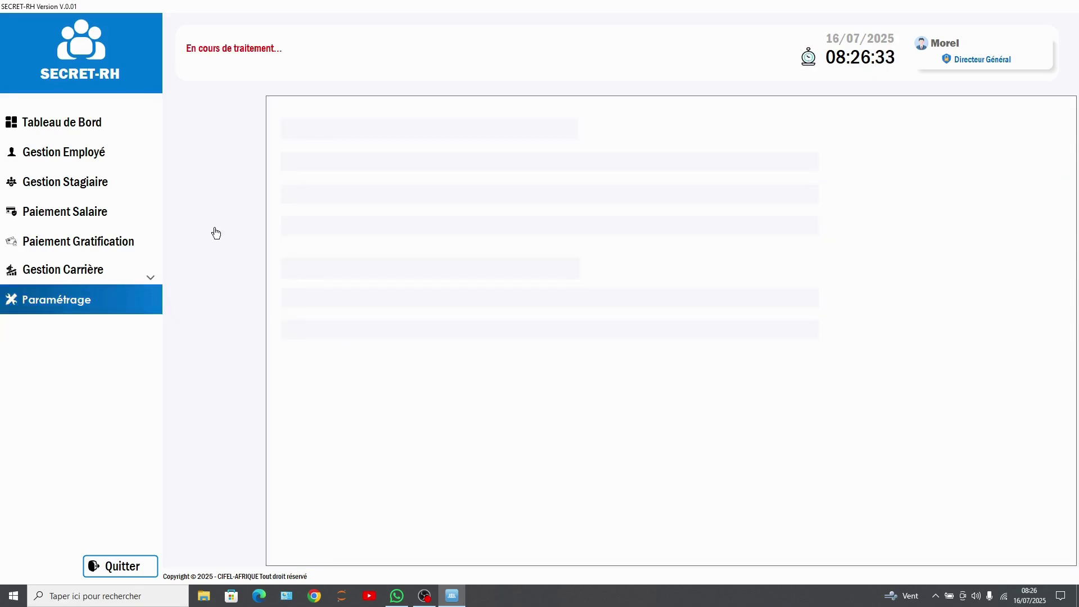
click(194, 195)
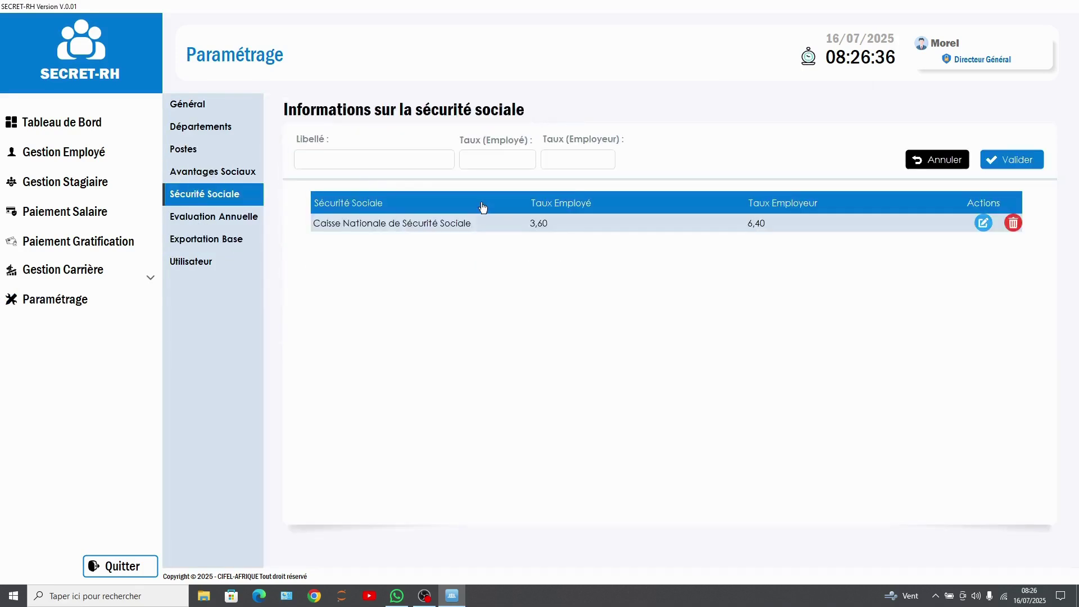
click(368, 161)
text(tè-tè-tè-tè-tè-)
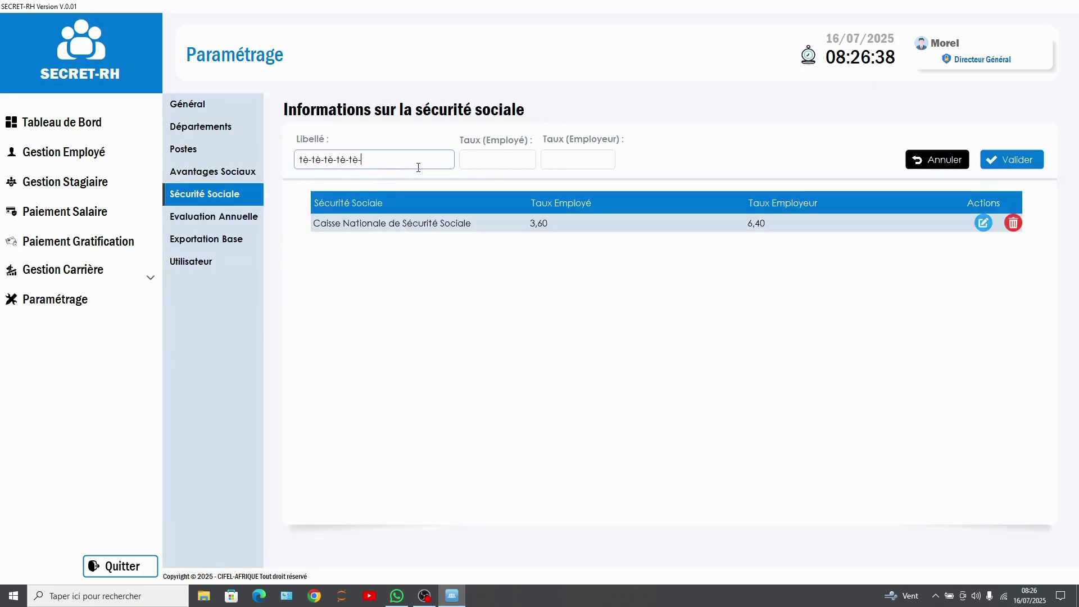
click(477, 161)
text(2)
click(556, 159)
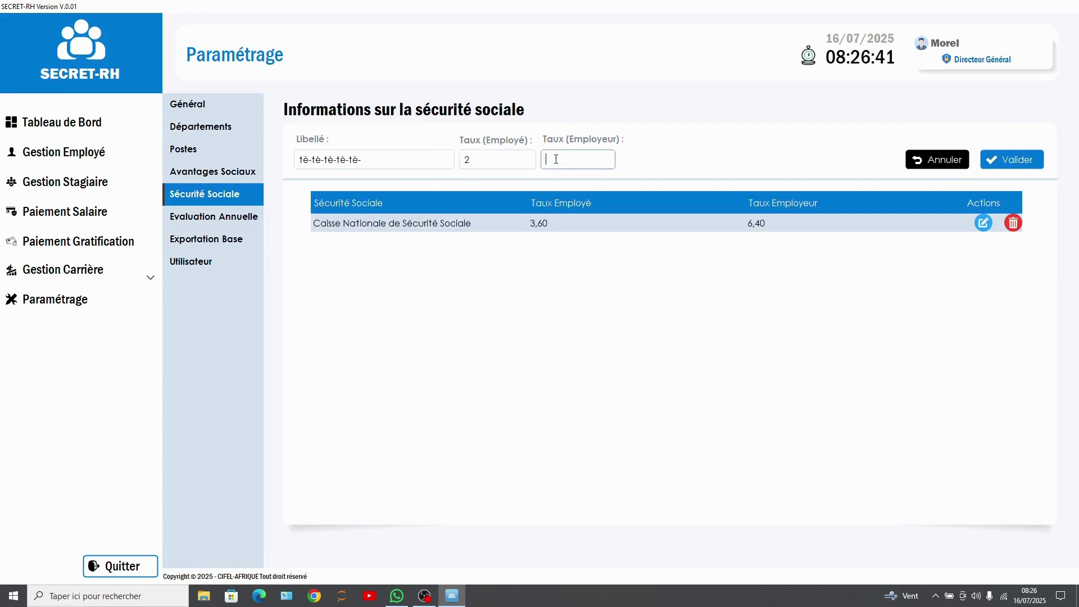
text(3)
click(1029, 164)
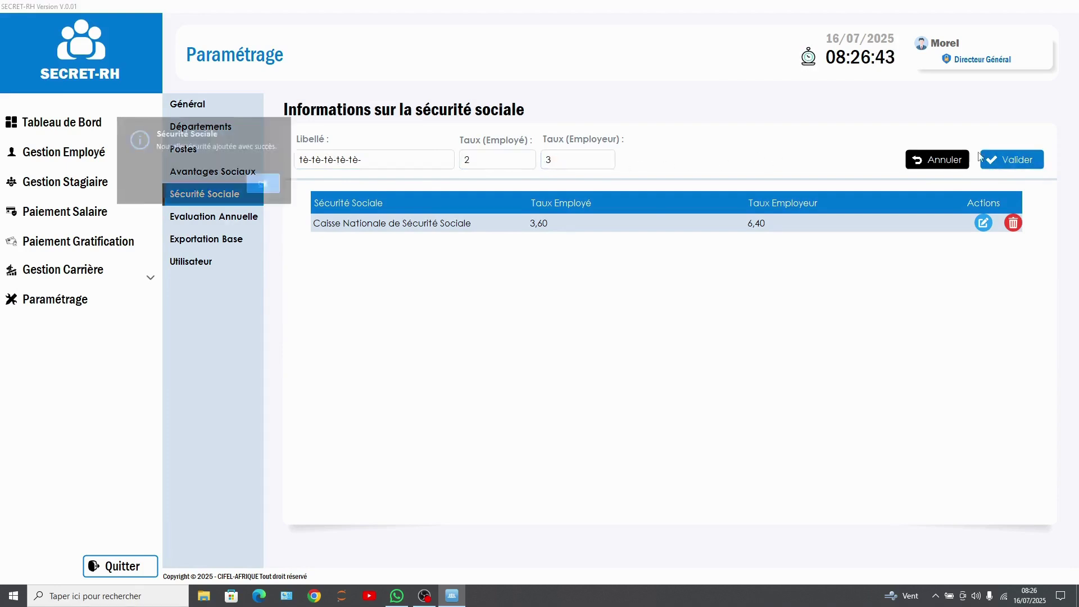
click(263, 183)
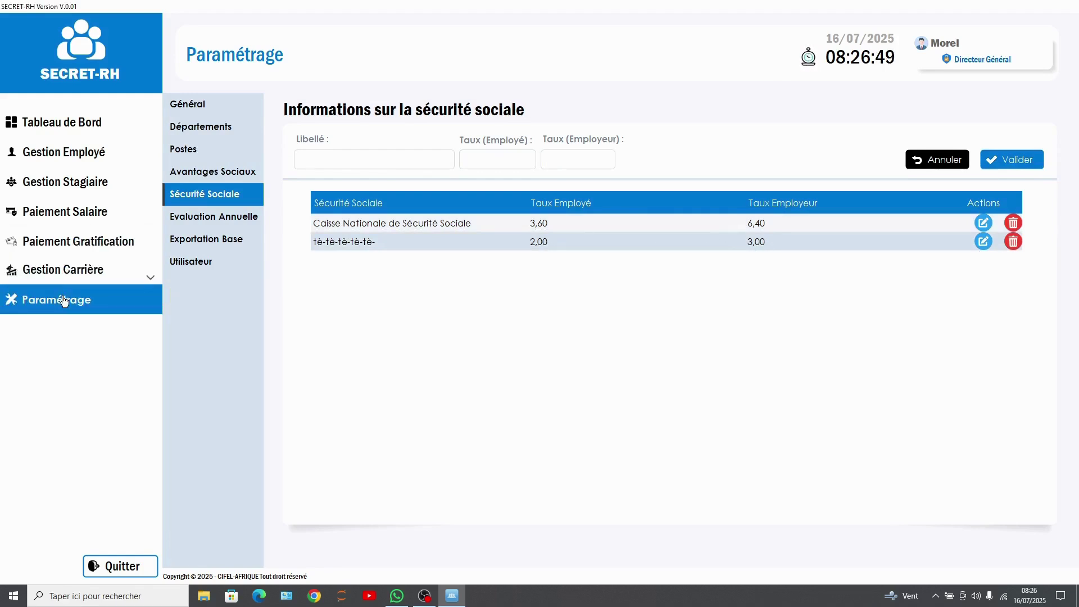
Reopen the pay slip of the 16/07/2025 payment in Paiement Salaire, review its social security lines and totals, and close it.
click(76, 216)
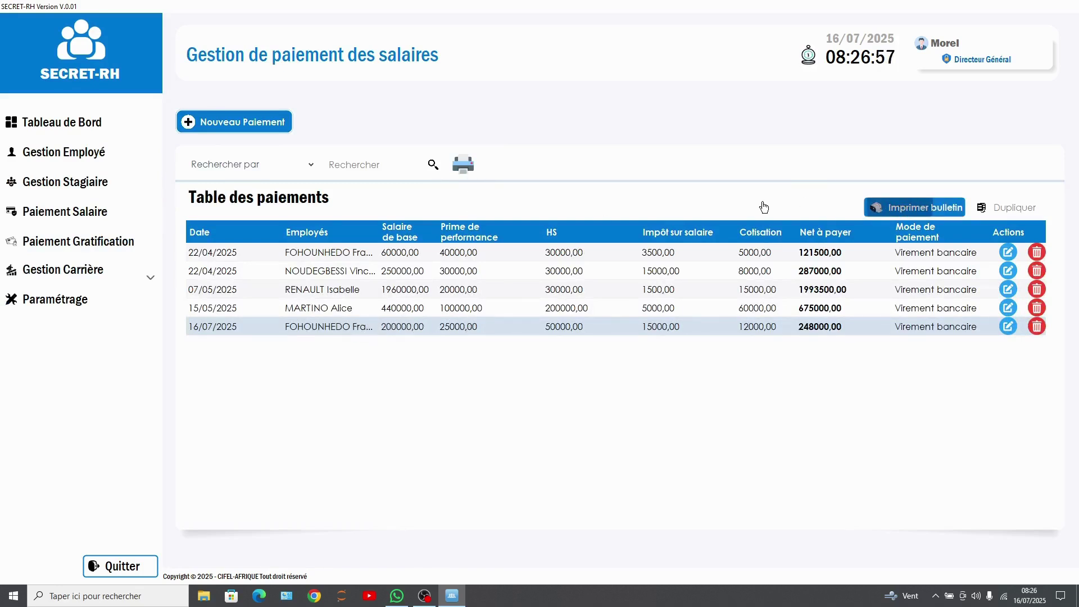
scroll(339, 357, down, 3)
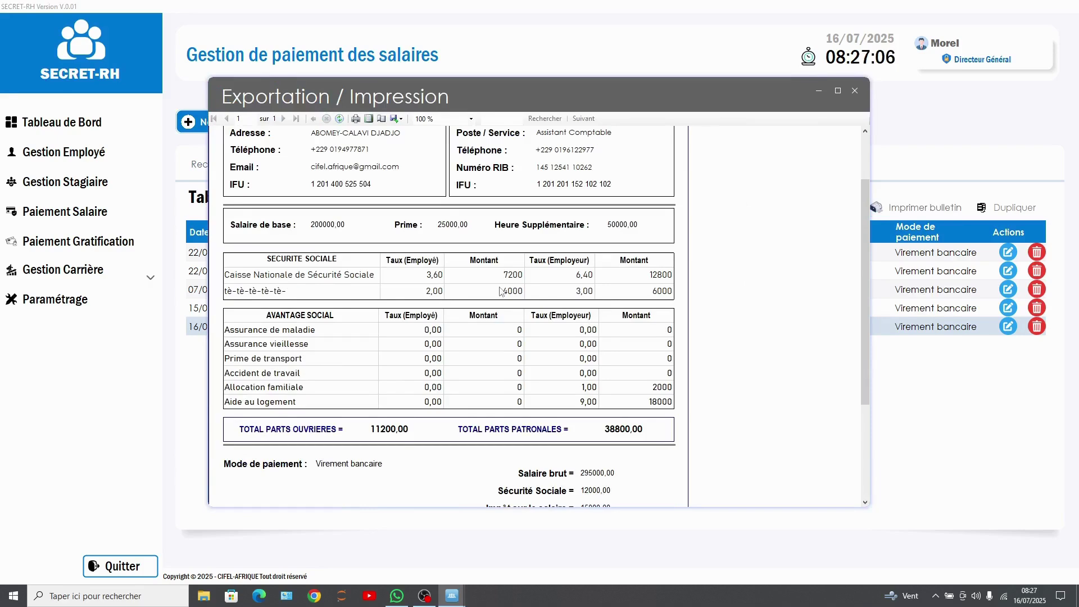
scroll(492, 320, down, 5)
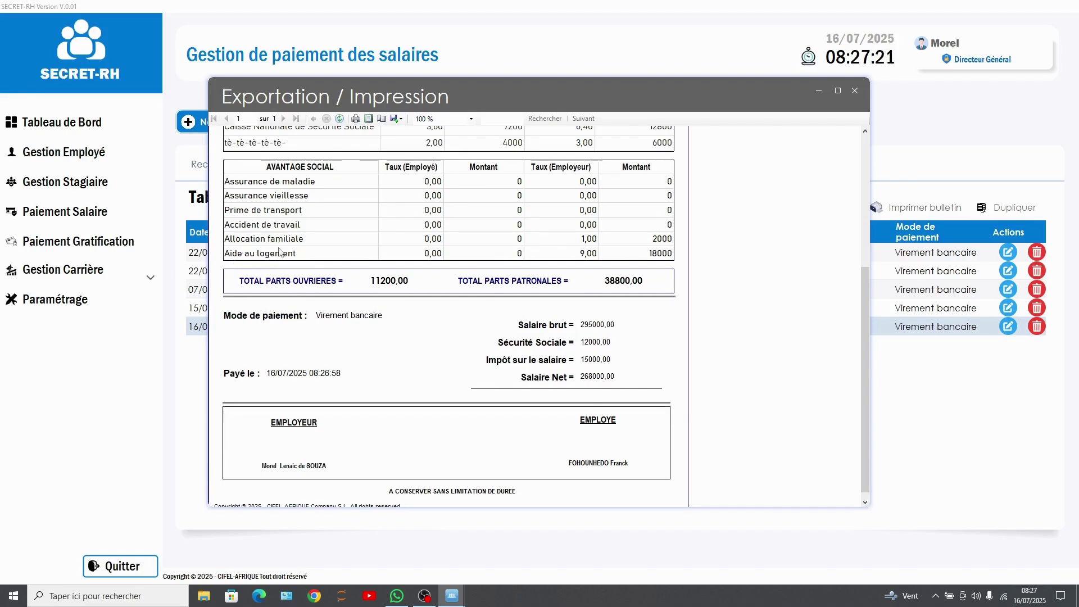
click(855, 91)
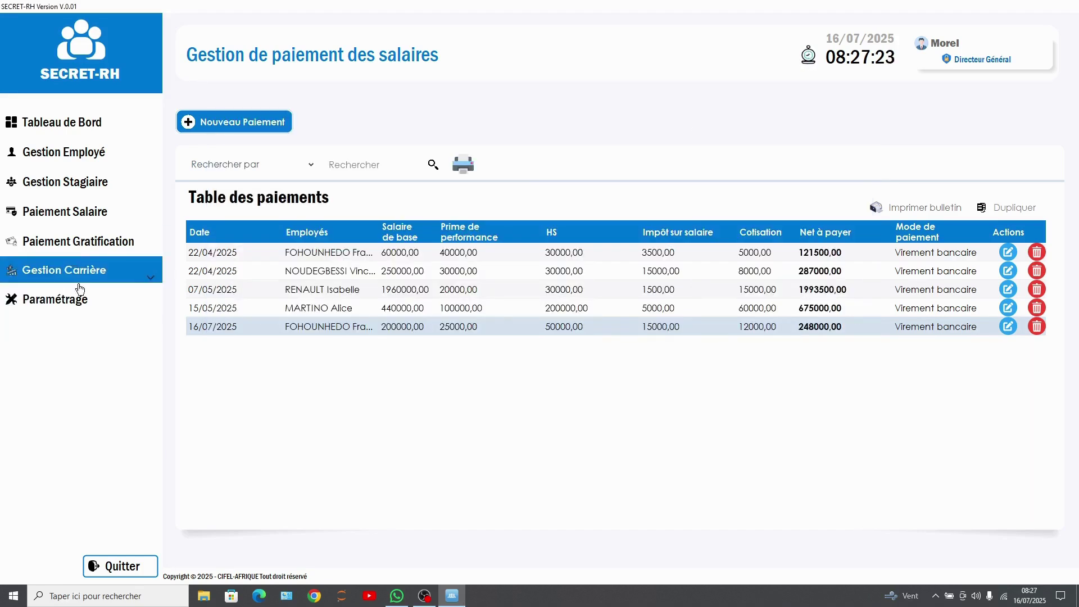
Add the benefit "Assurance de santé" under Avantages Sociaux in Paramétrage, with an employee rate of 0 and an employer rate of 3.
click(88, 310)
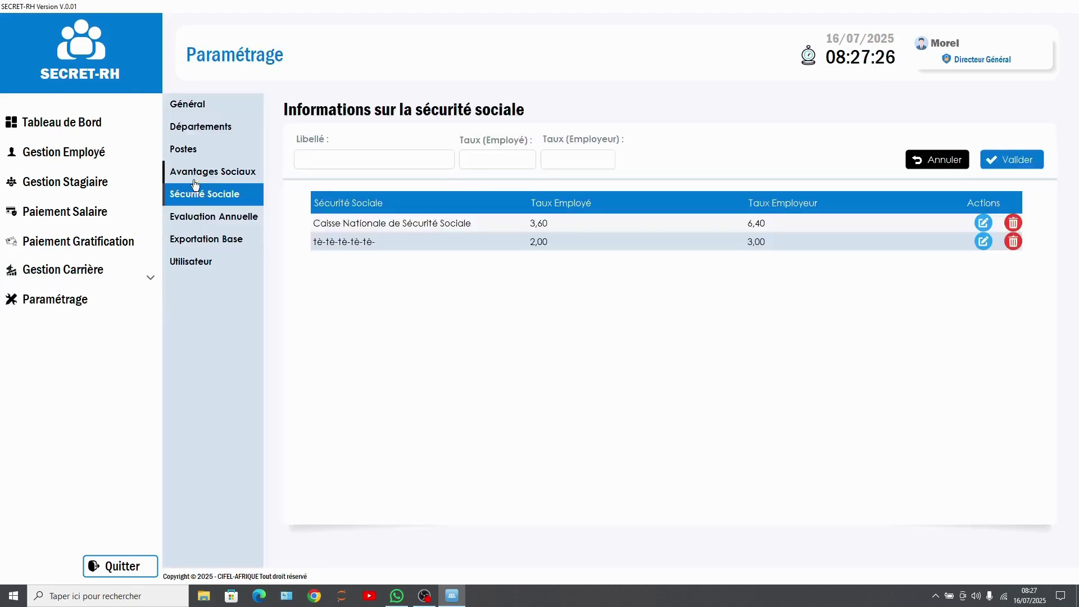
click(228, 173)
click(324, 161)
text(A)
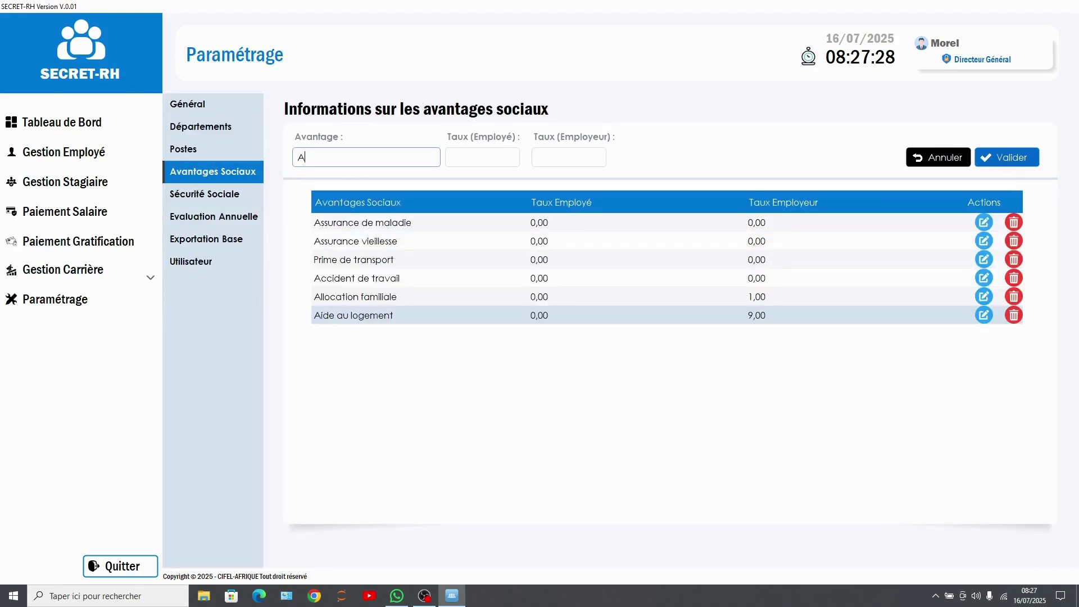
text(ssurance de santé)
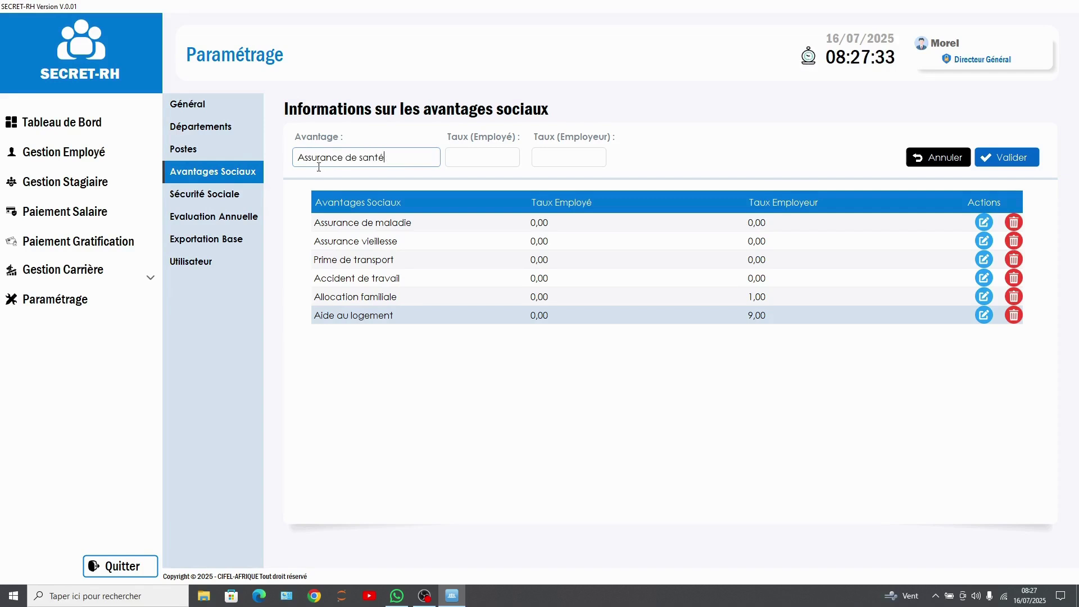
click(494, 159)
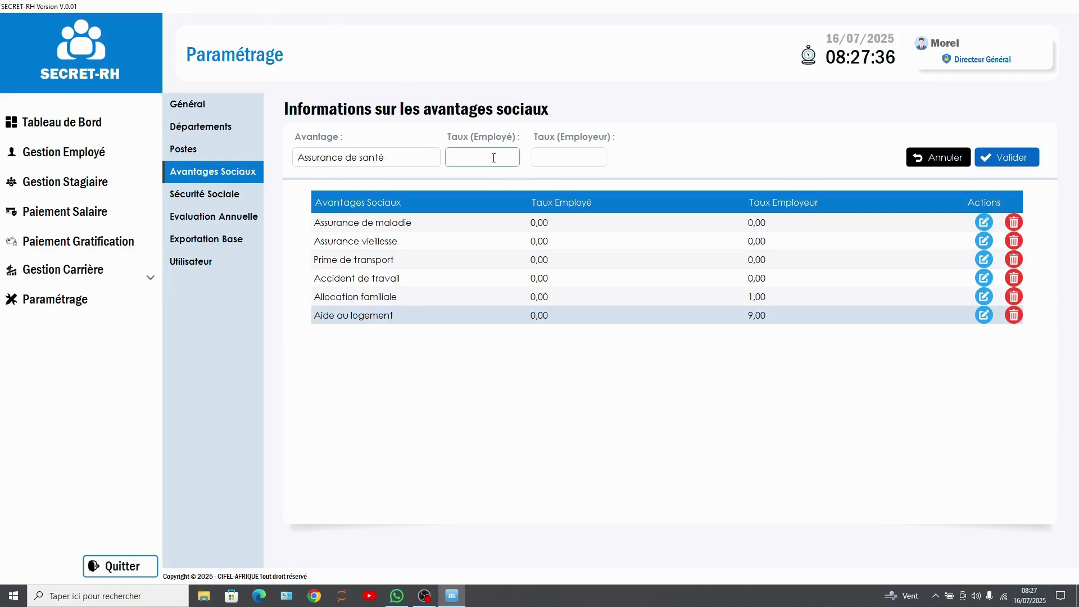
text(0)
click(579, 157)
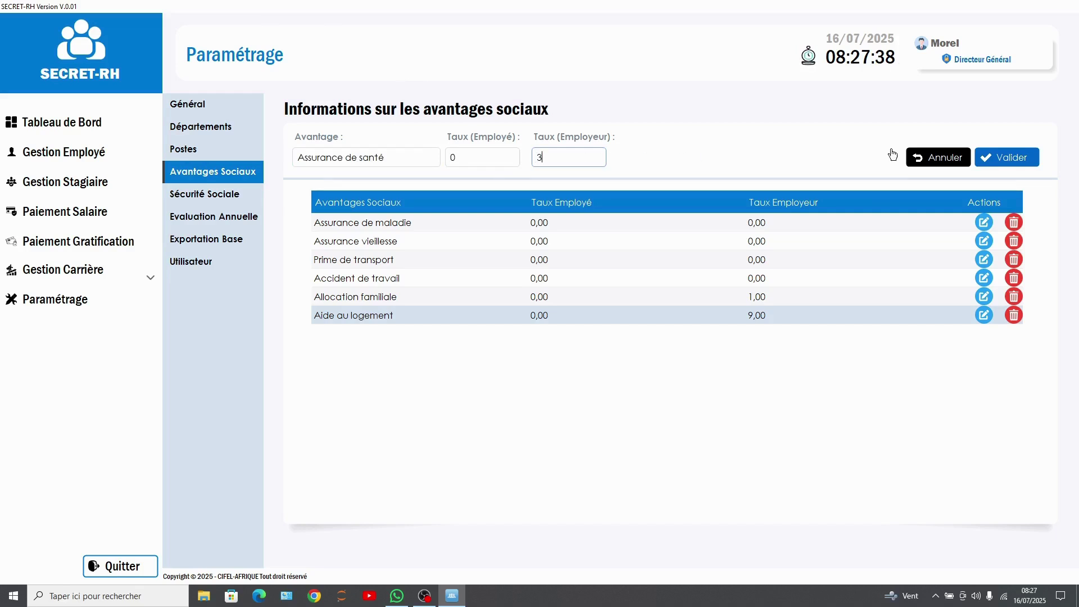
click(1007, 158)
click(176, 94)
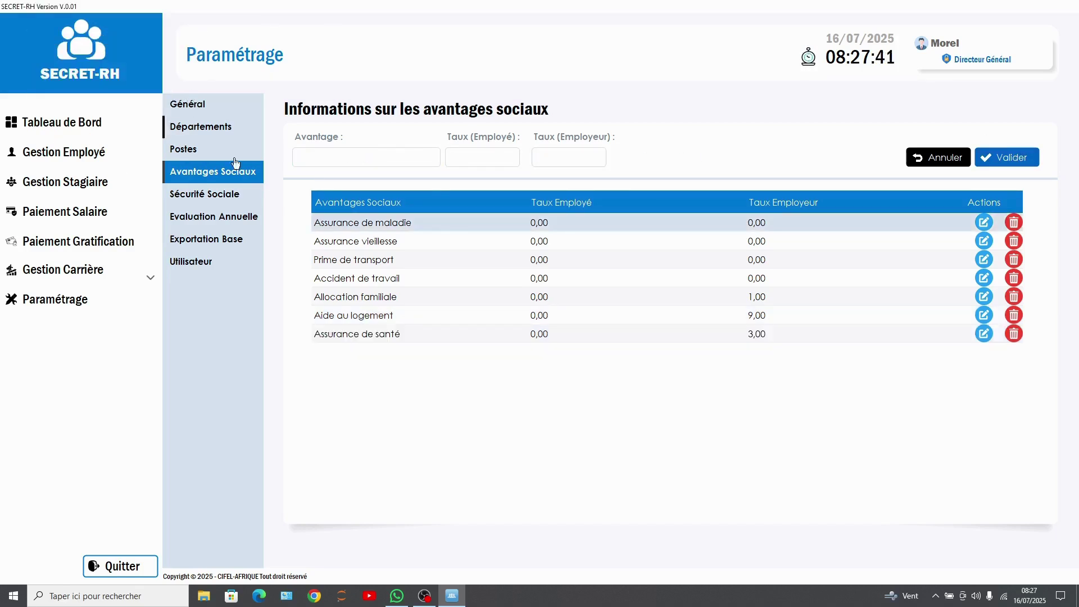
Preview the 16/07/2025 payment's pay slip again, examine its Avantage Social table and salary totals, and close it.
click(57, 219)
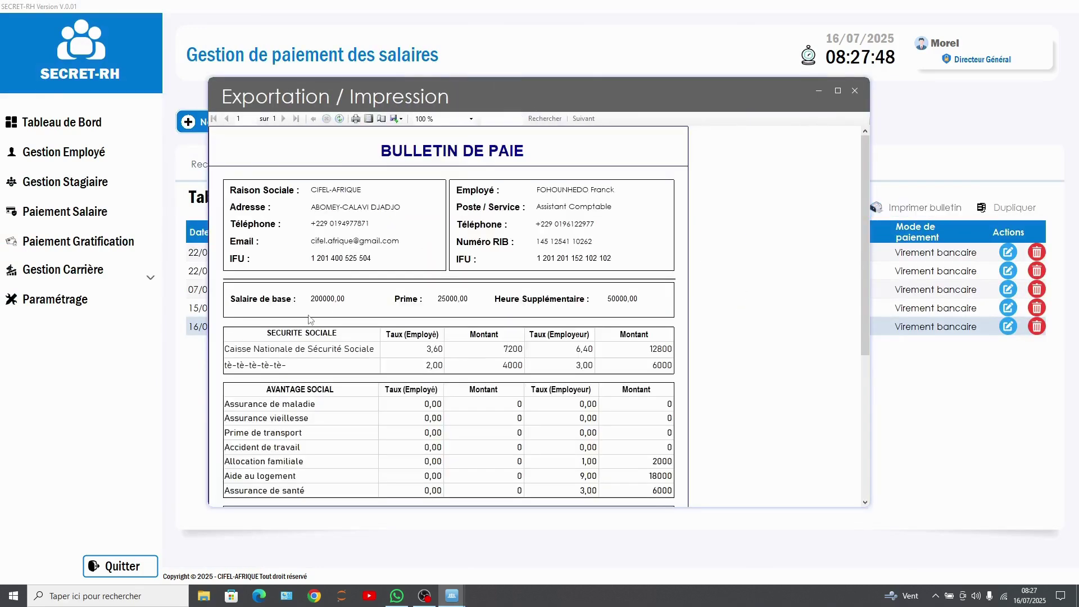
scroll(309, 342, down, 3)
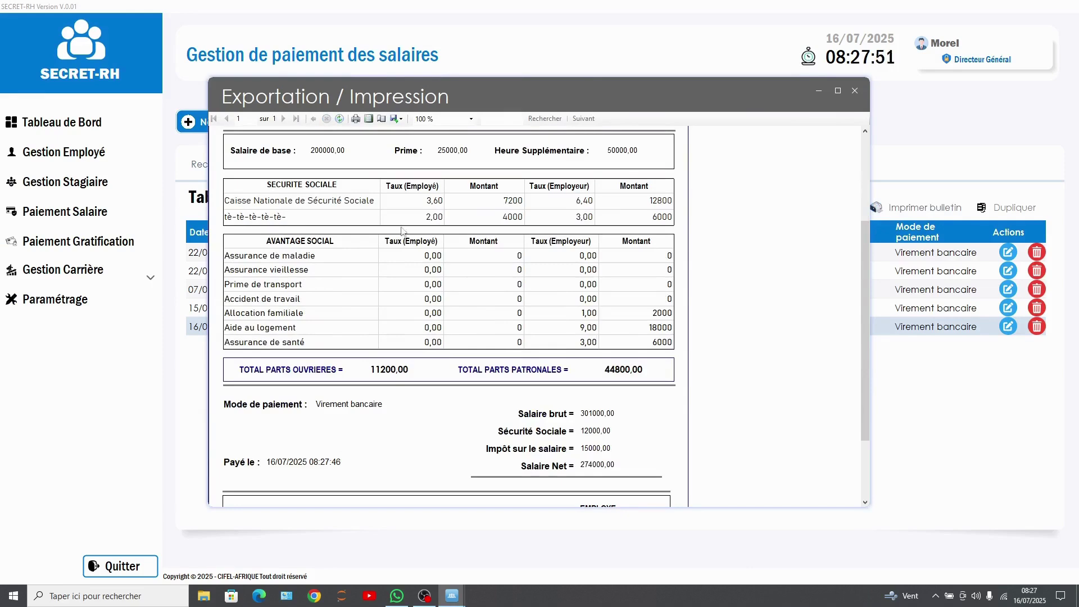
scroll(664, 221, down, 2)
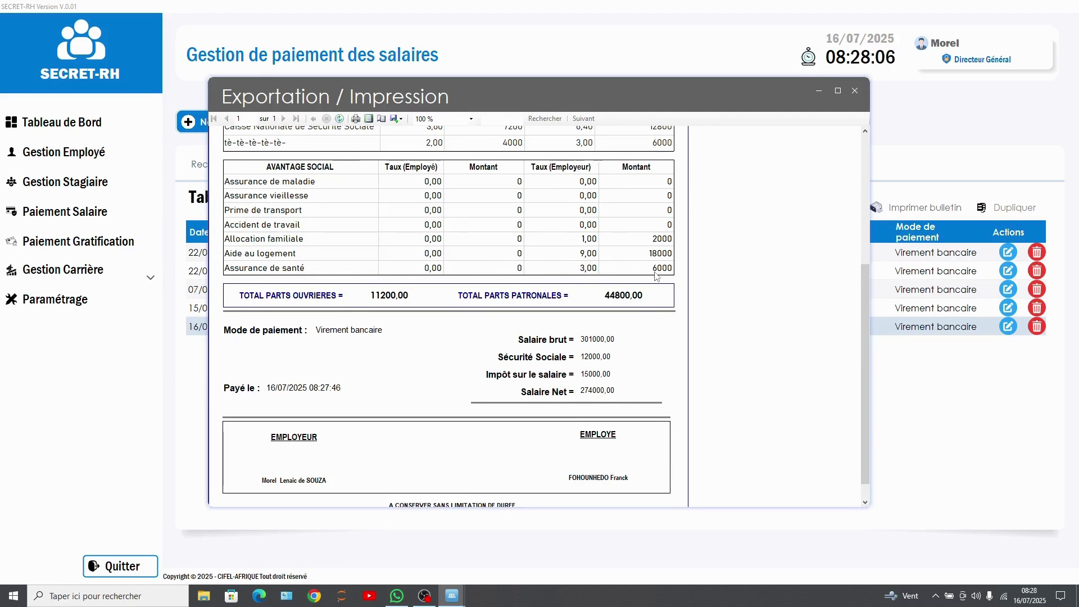
scroll(654, 274, down, 1)
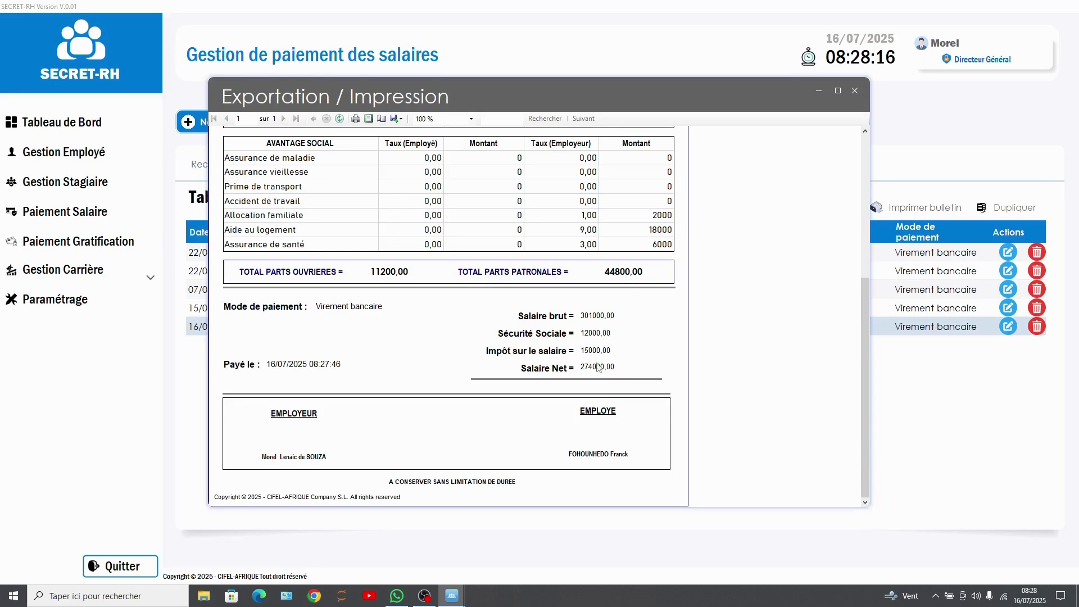
scroll(569, 344, up, 5)
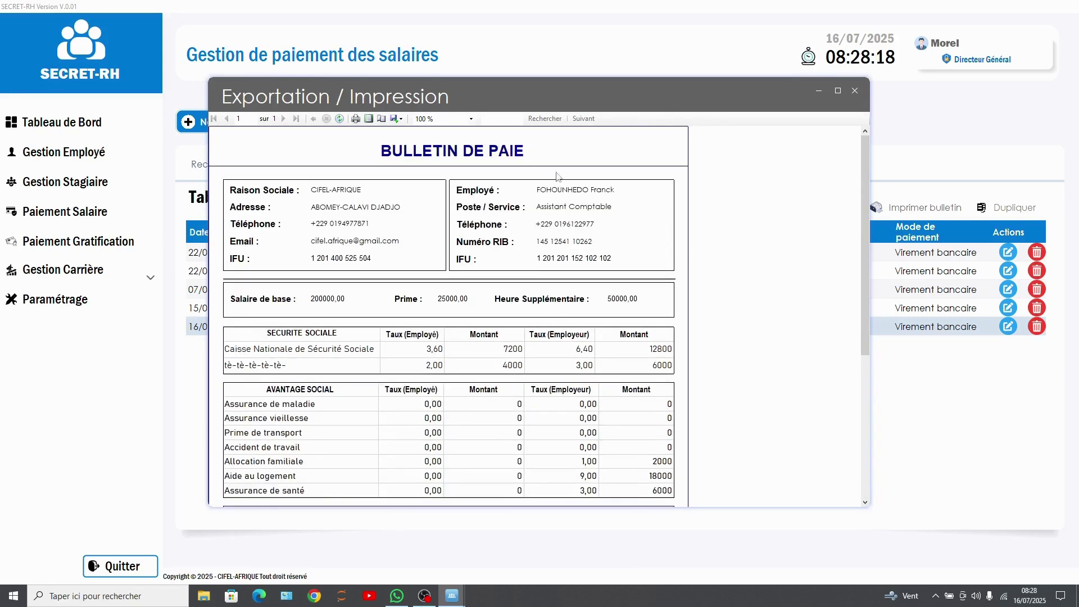
click(855, 90)
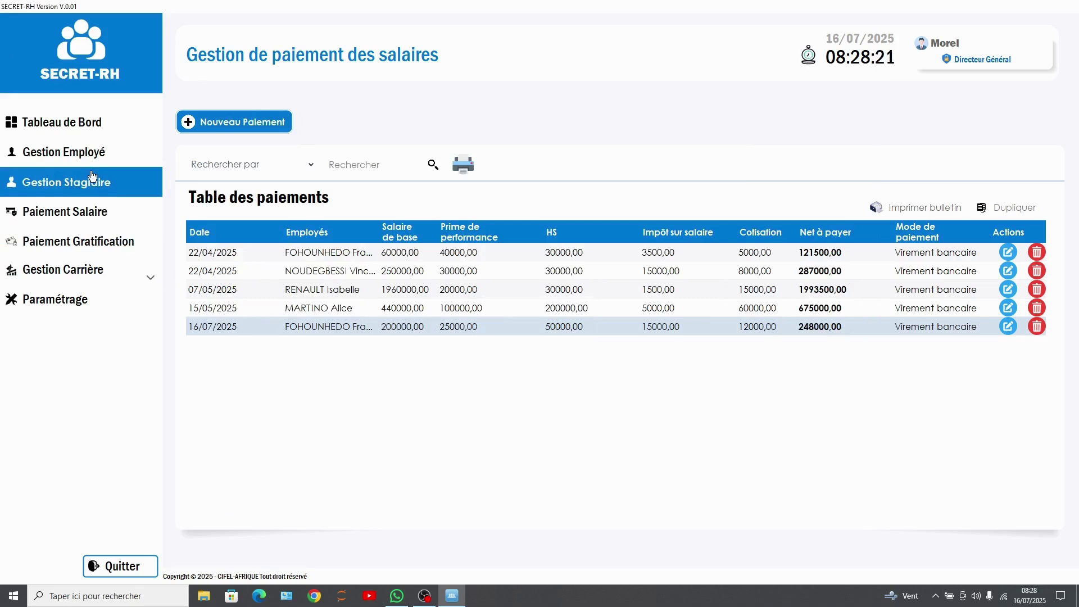
Delete the benefit "Assurance de santé" from Avantages Sociaux in Paramétrage.
click(71, 294)
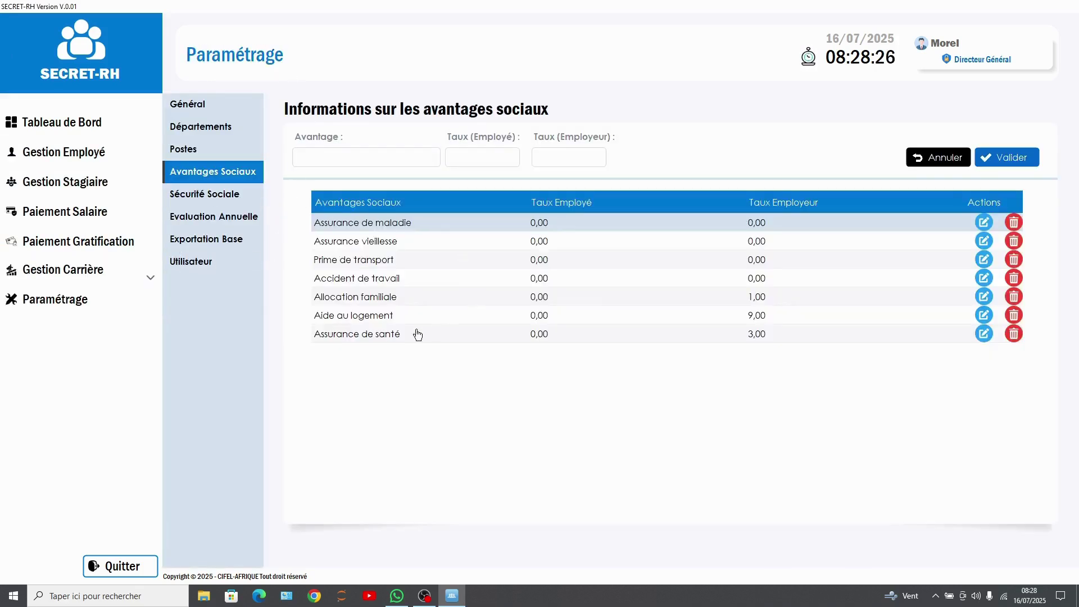
click(355, 336)
click(1021, 339)
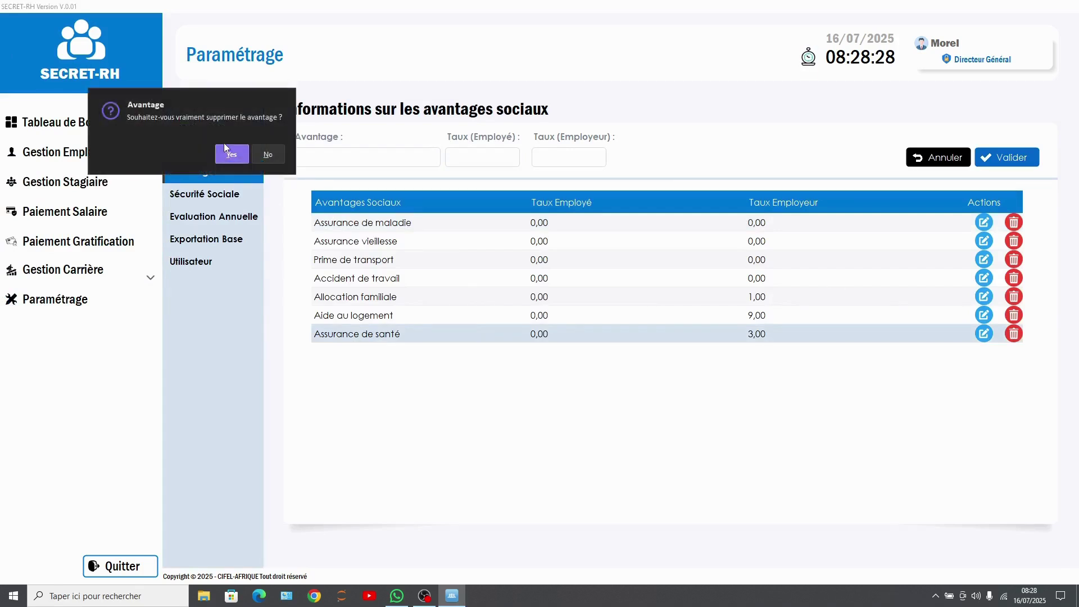
click(226, 149)
click(228, 168)
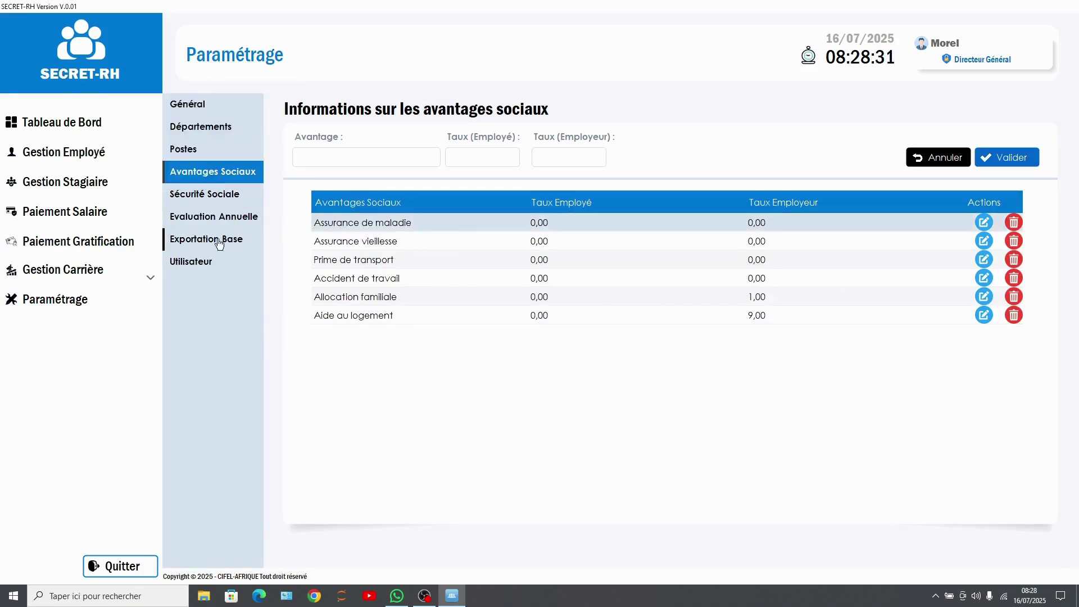
Delete the entry "tè-tè-tè-tè-tè-" from Sécurité Sociale in Paramétrage.
click(198, 194)
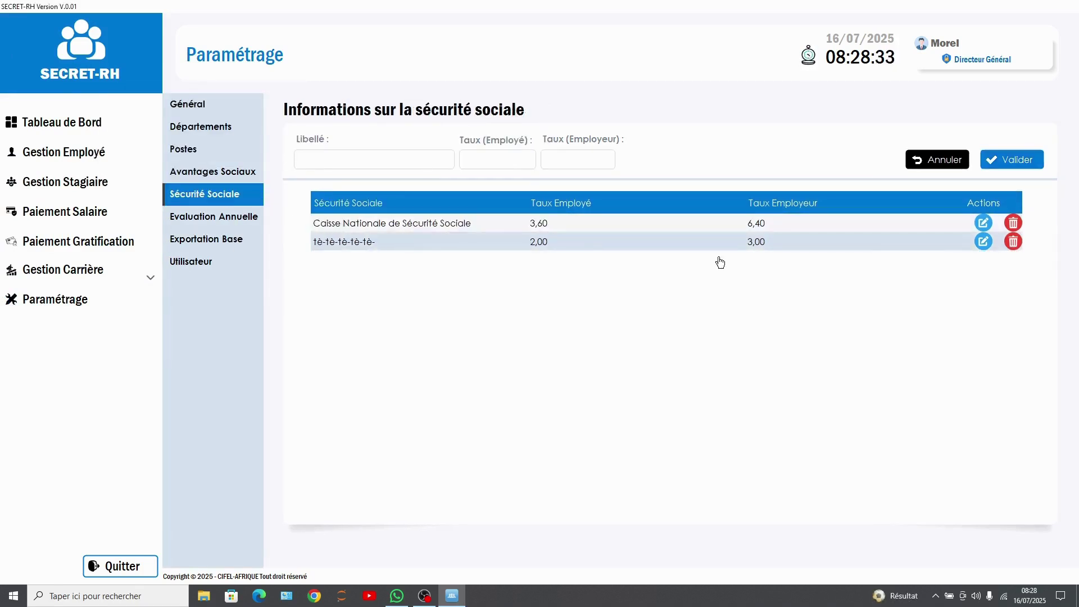
click(1014, 242)
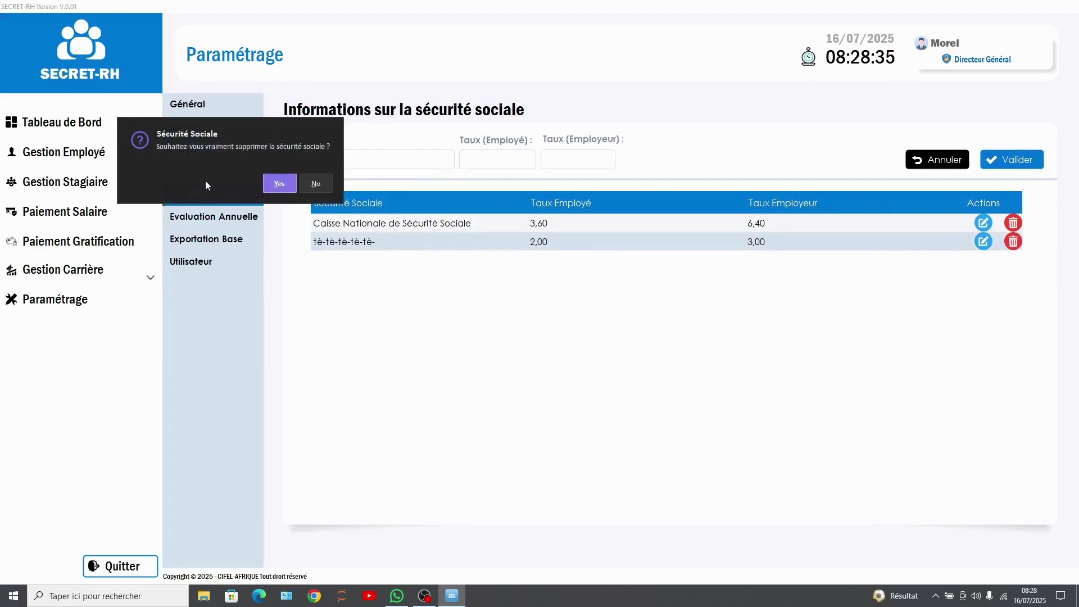
click(280, 184)
click(279, 198)
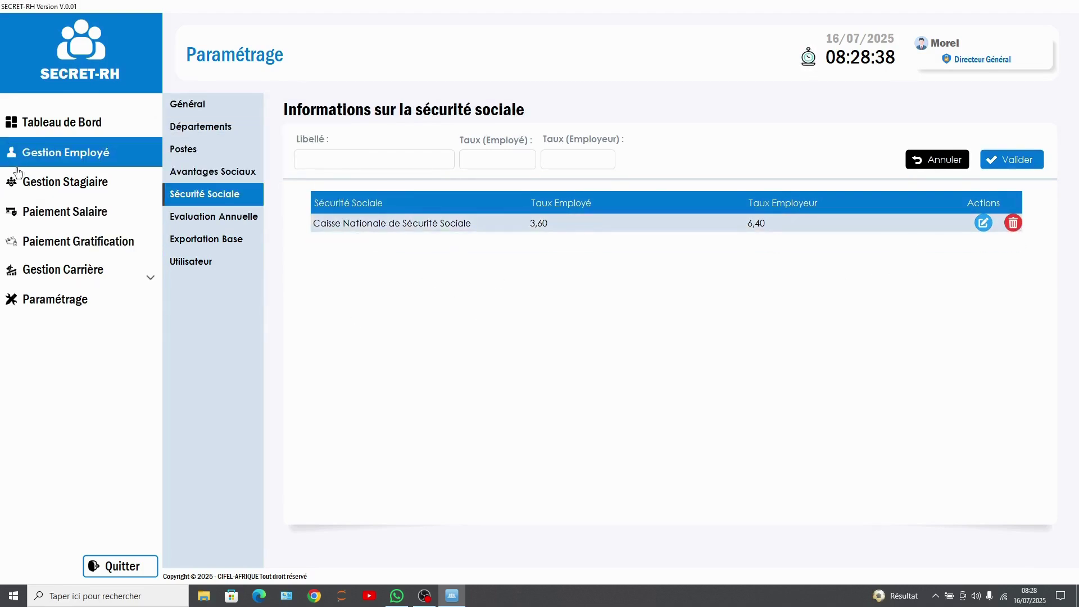
Record a new salary payment dated 16/07/2025 for the ninth listed employee, with base salary 3480000 and payment mode Virement bancaire.
click(52, 240)
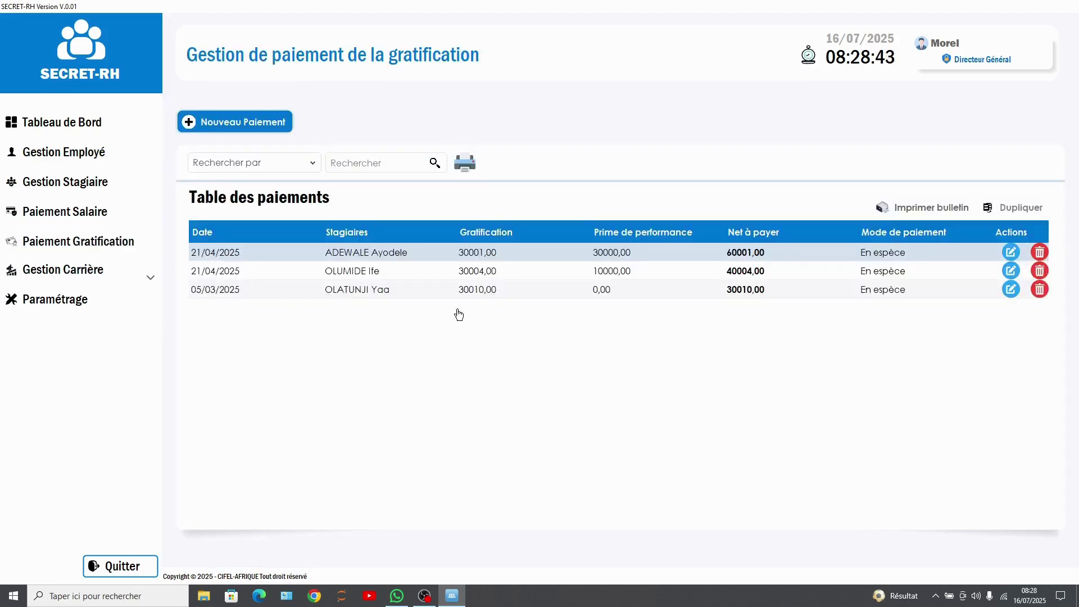
click(79, 215)
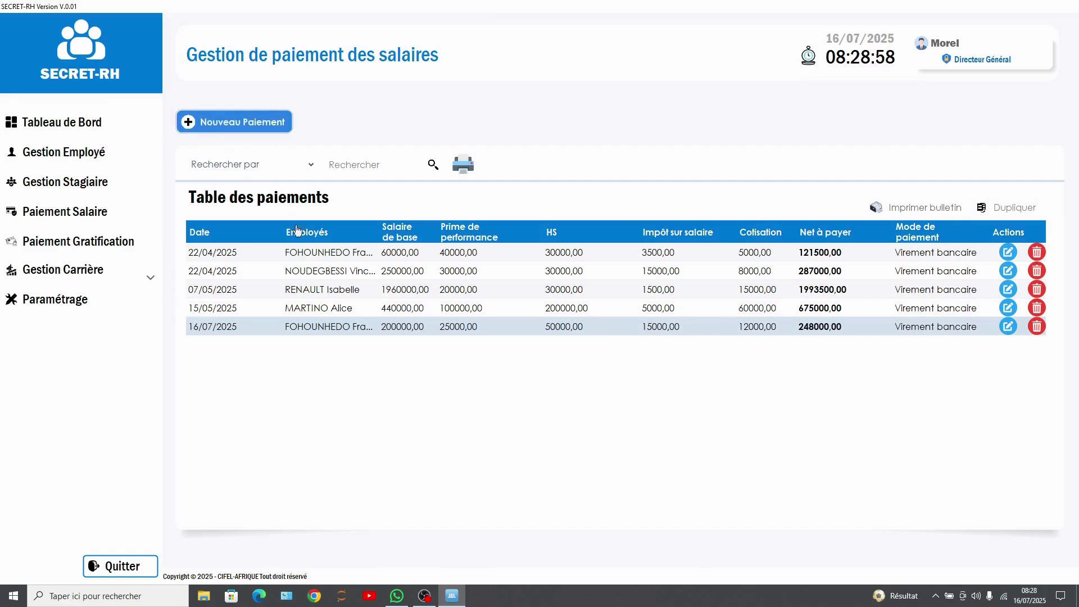
click(360, 294)
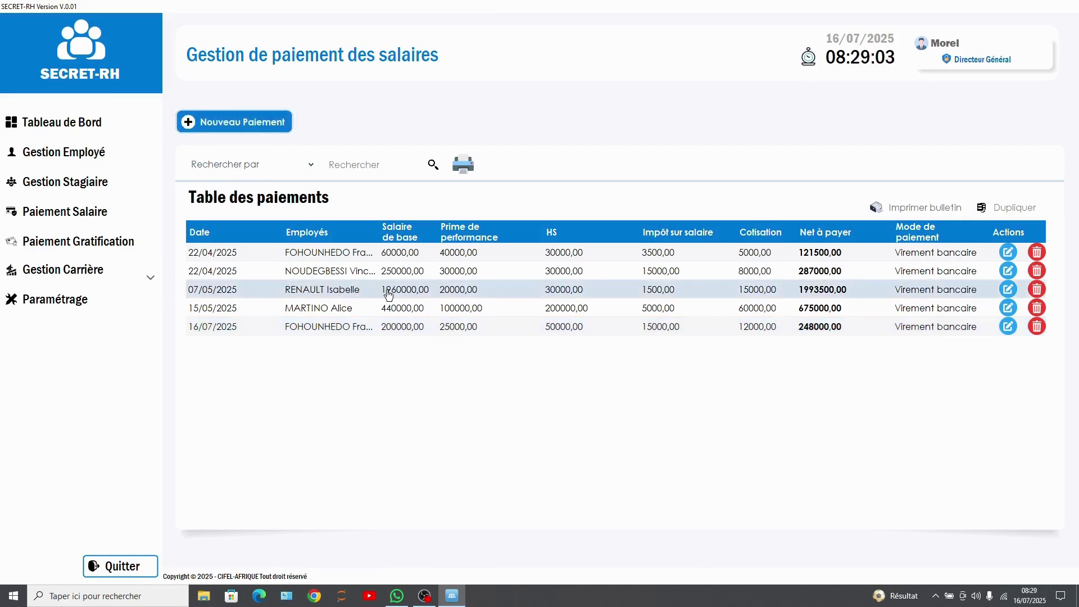
click(259, 124)
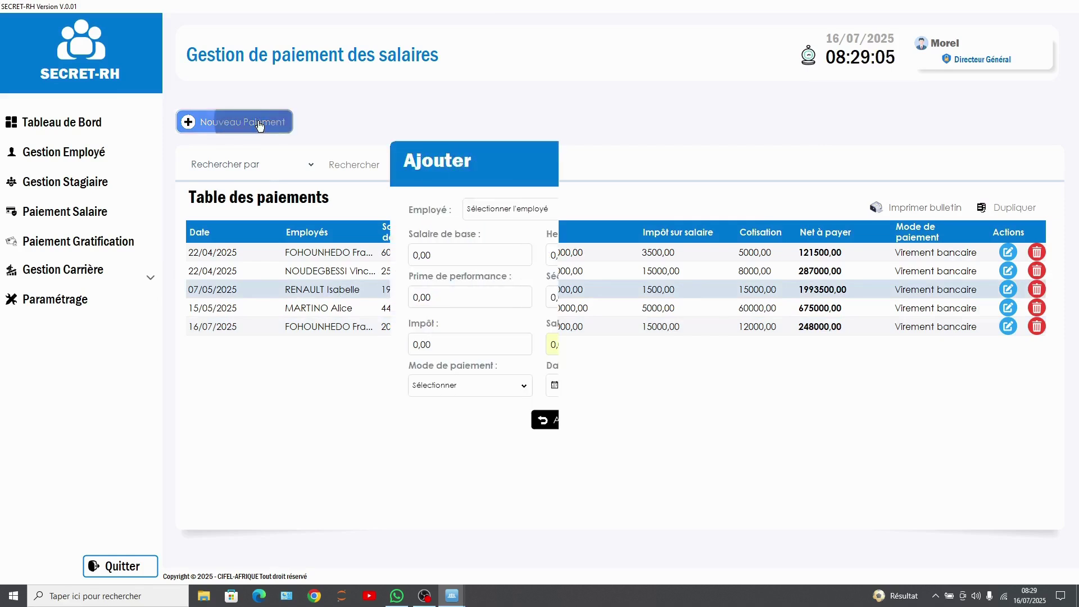
click(506, 209)
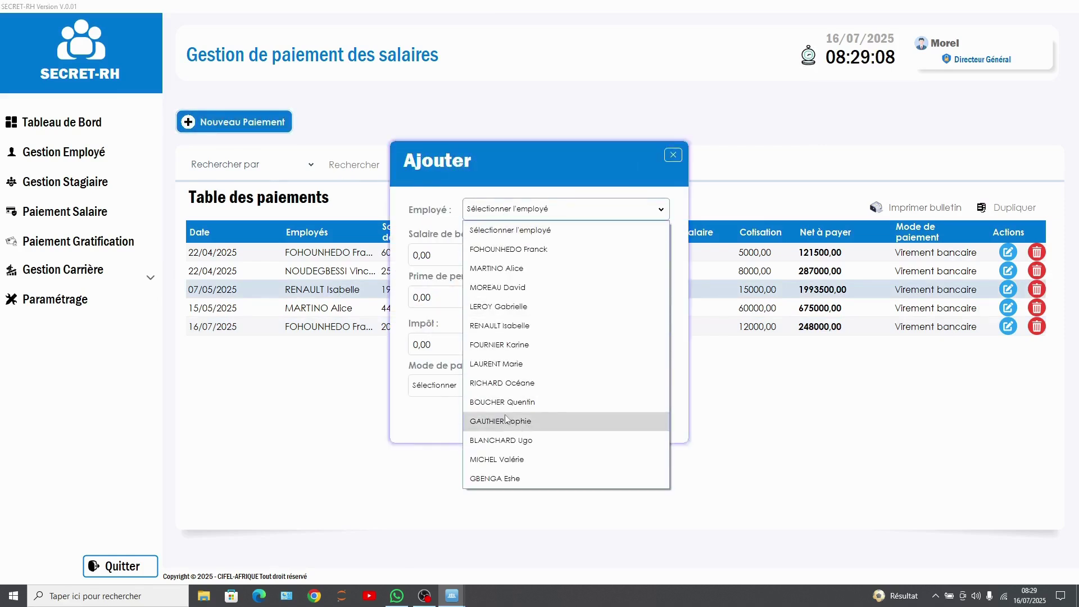
click(501, 402)
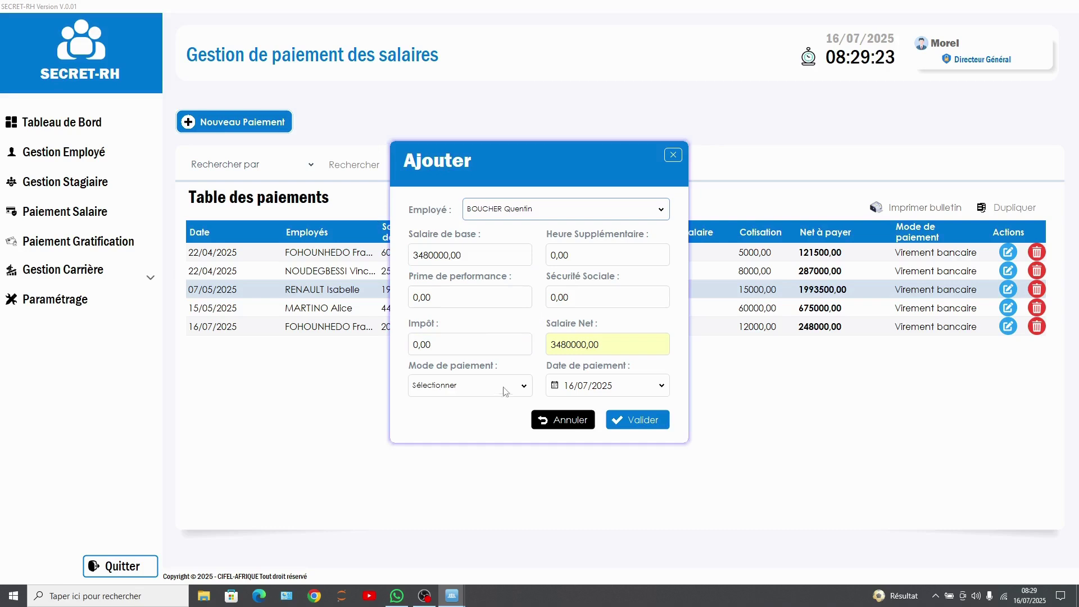
click(485, 388)
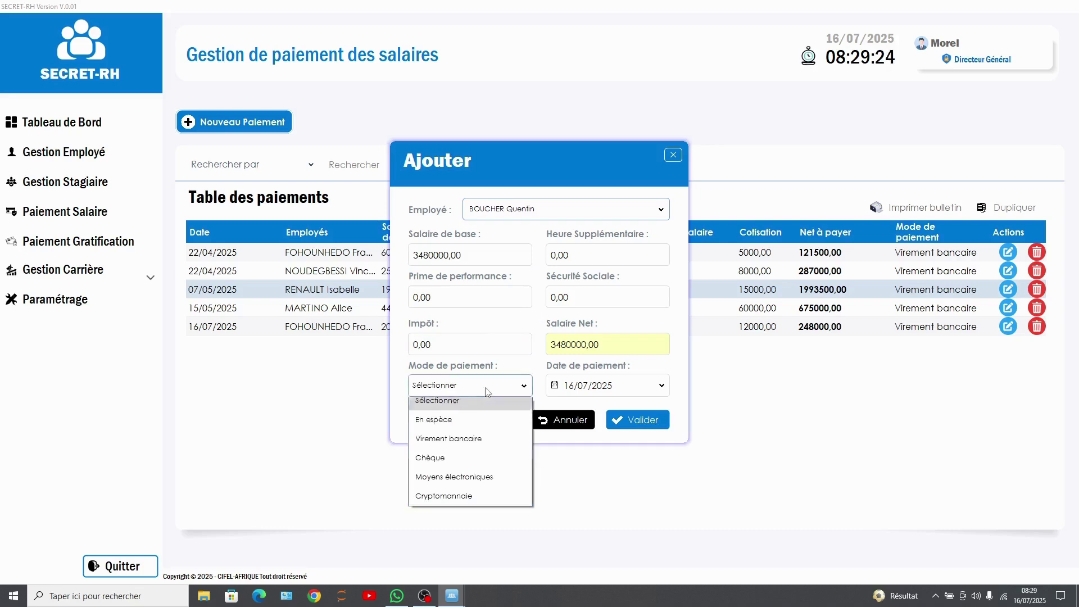
click(447, 444)
click(653, 419)
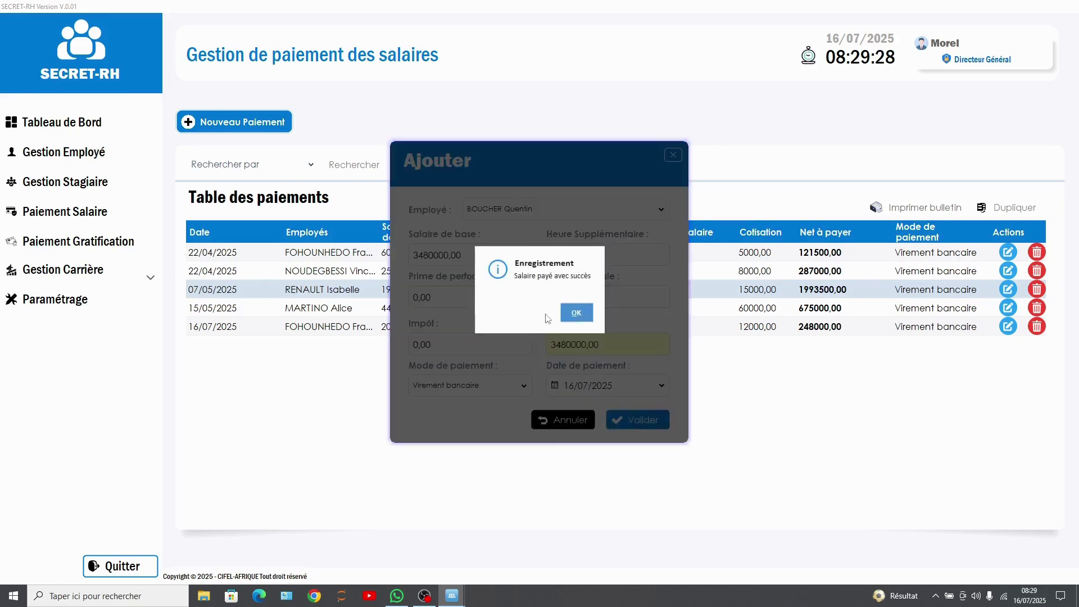
click(577, 314)
Preview the pay slip of the last payment in the table, review its social security, benefits and salary totals, and close it.
click(371, 350)
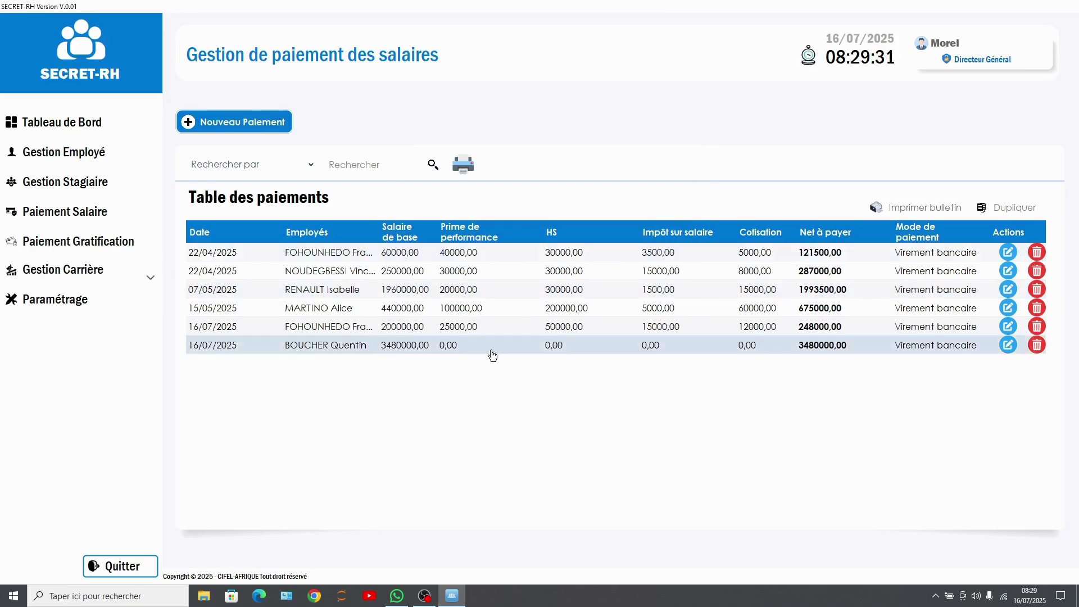
click(932, 218)
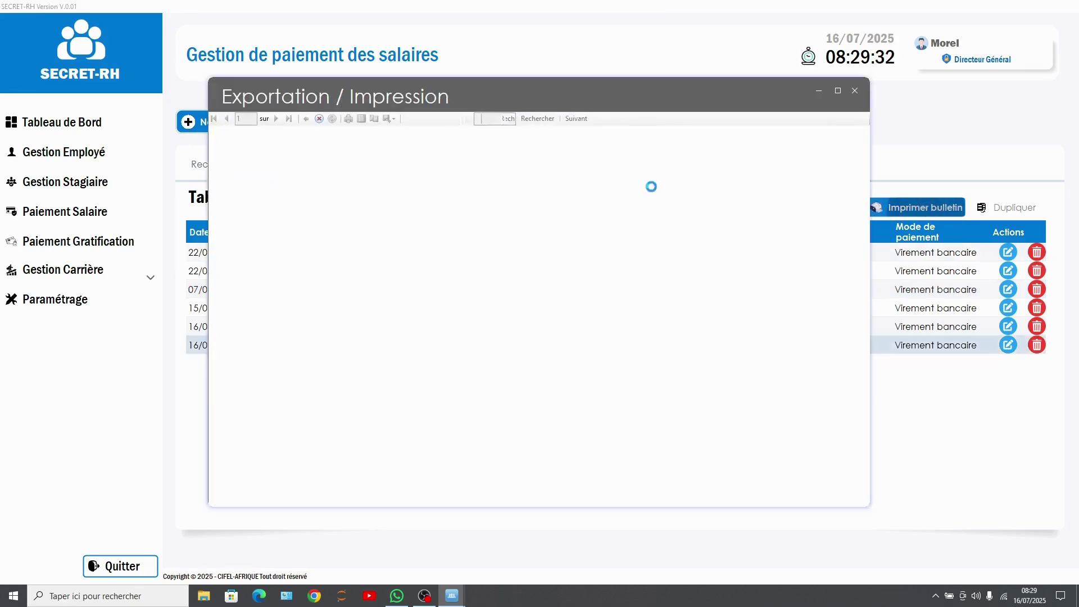
scroll(425, 283, down, 4)
scroll(484, 281, up, 1)
scroll(483, 281, down, 1)
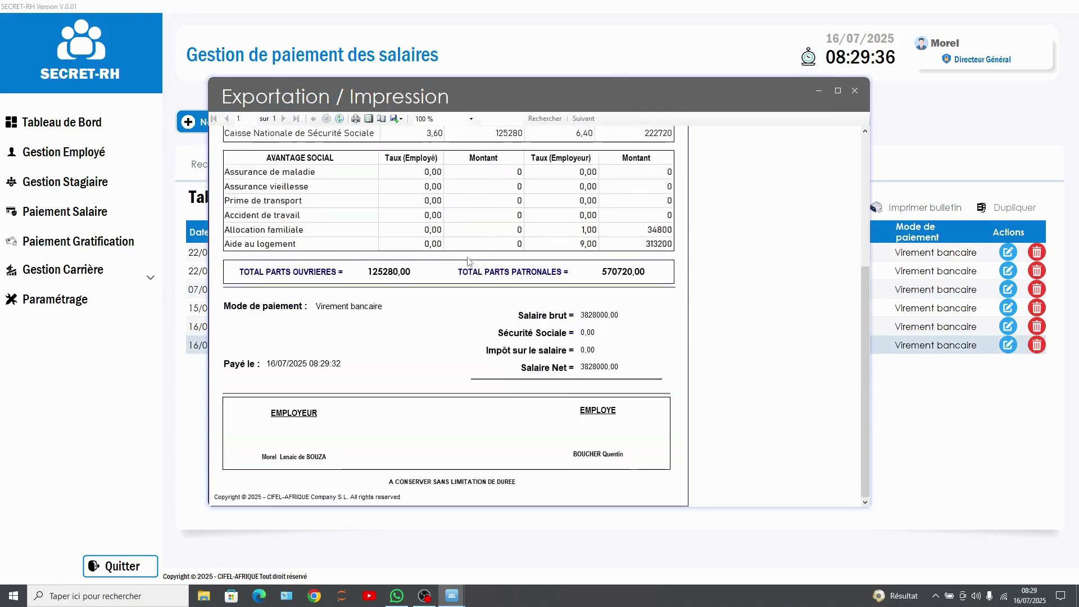
scroll(473, 275, up, 2)
scroll(473, 276, down, 1)
scroll(473, 275, up, 6)
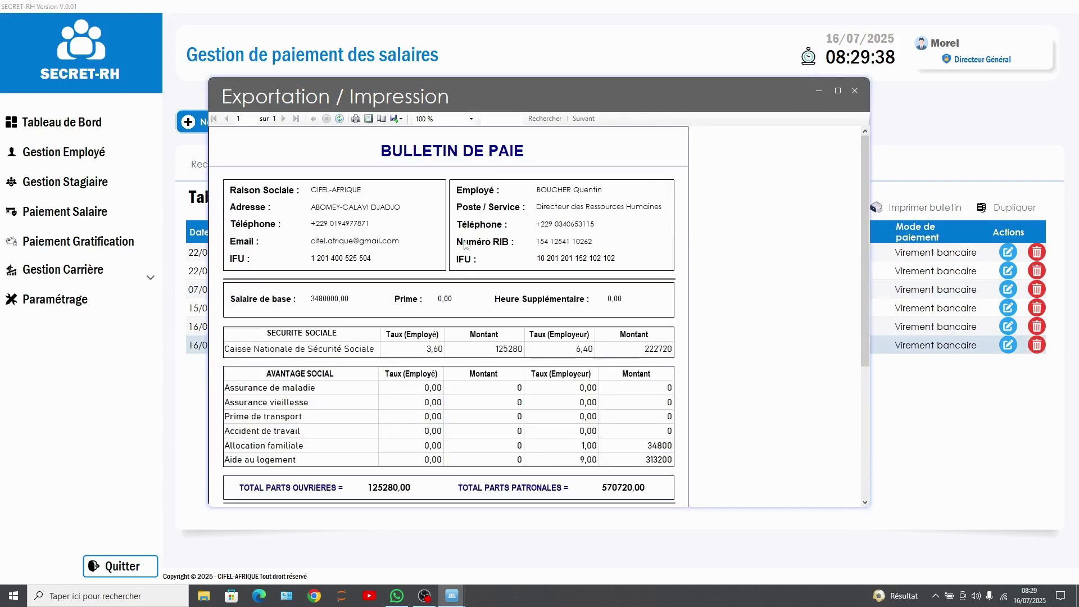
click(855, 90)
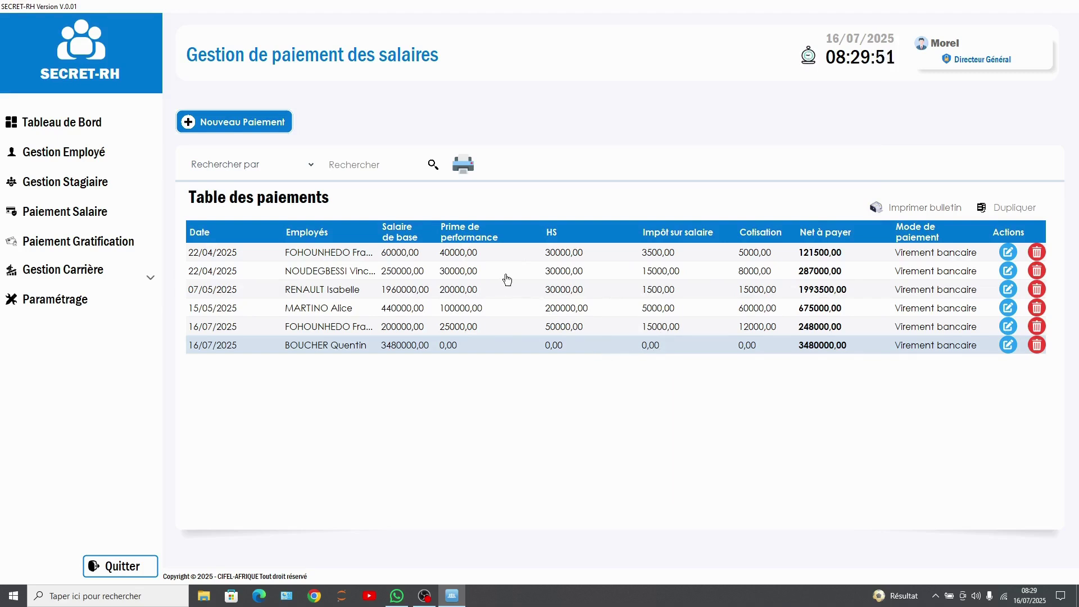
Modify the last payment in the table by setting Sécurité Sociale to 200000 and Impôt to 150000, and save it.
click(1008, 345)
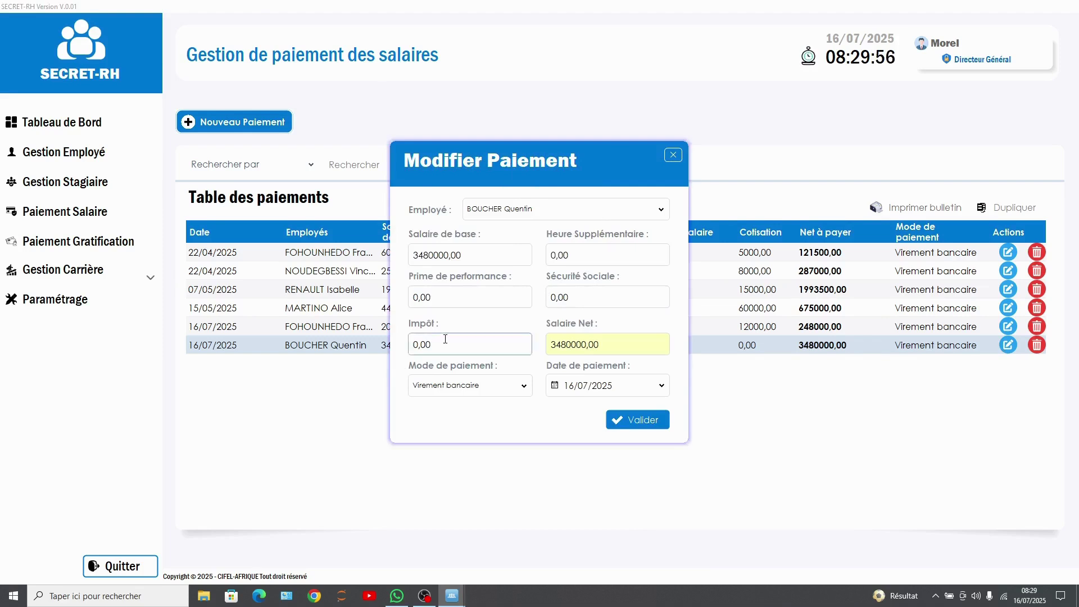
click(550, 299)
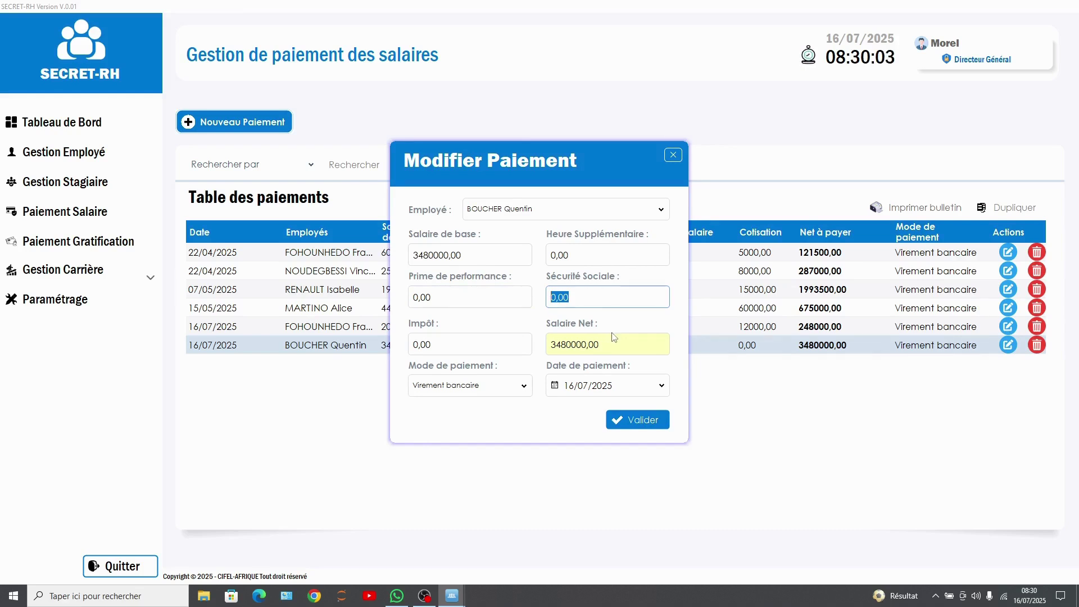
text(200000)
click(440, 345)
drag(429, 345, 395, 343)
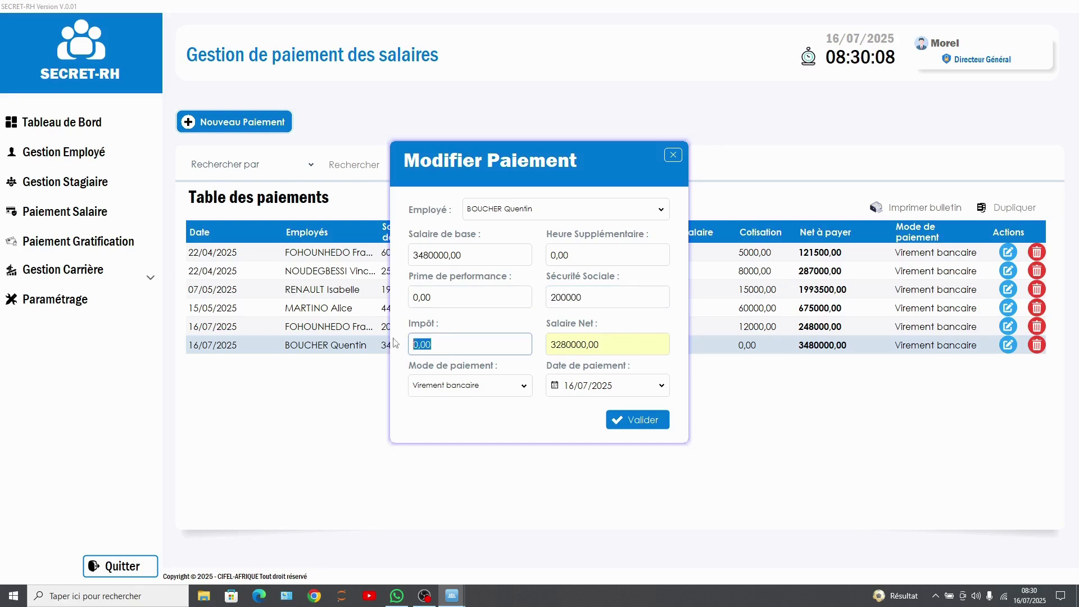
text(150000)
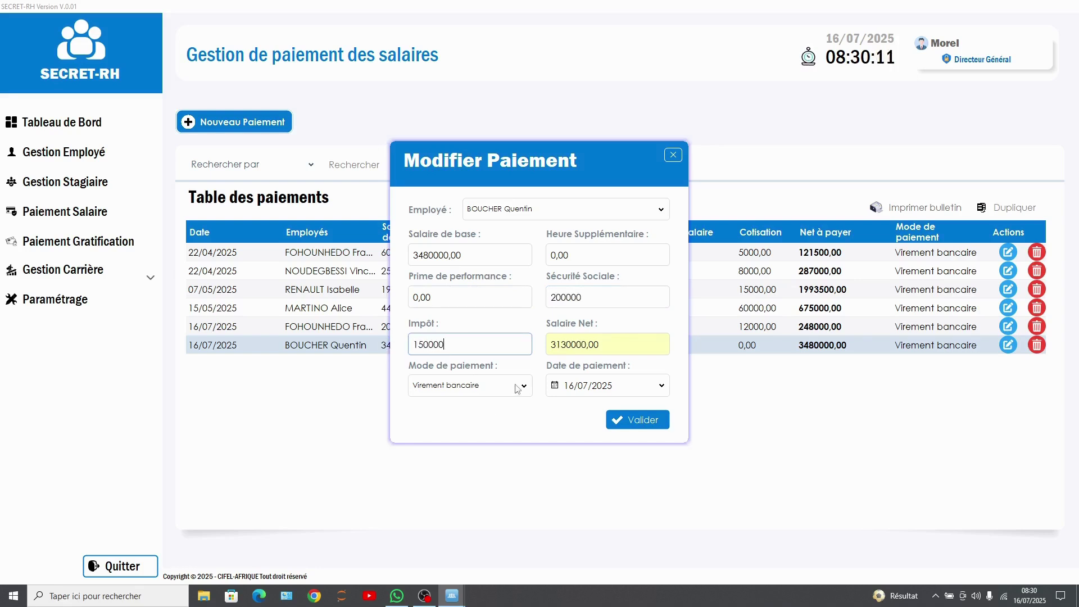
click(643, 417)
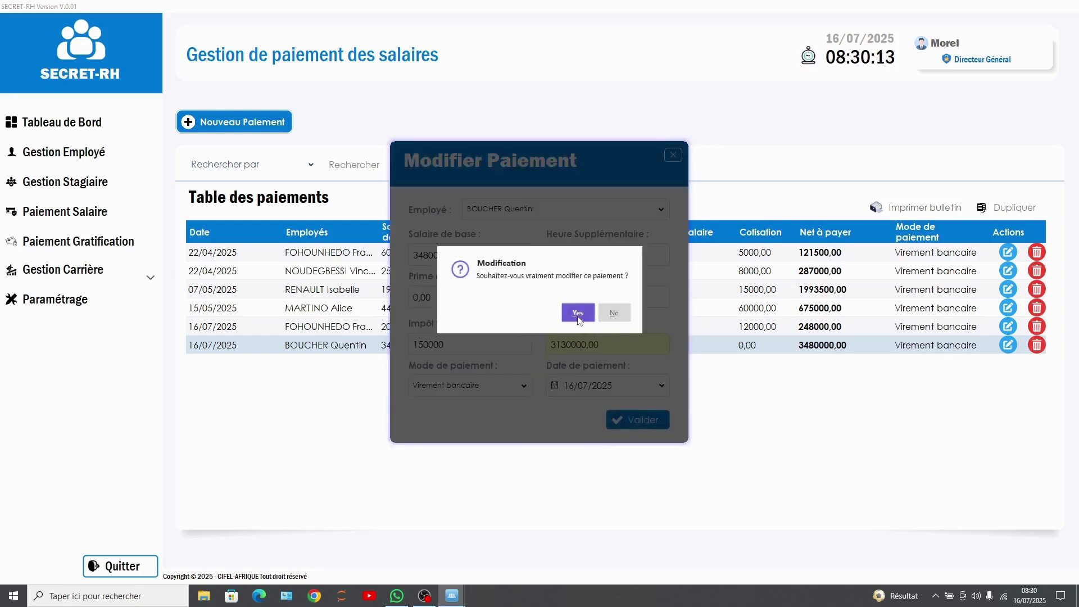
click(576, 322)
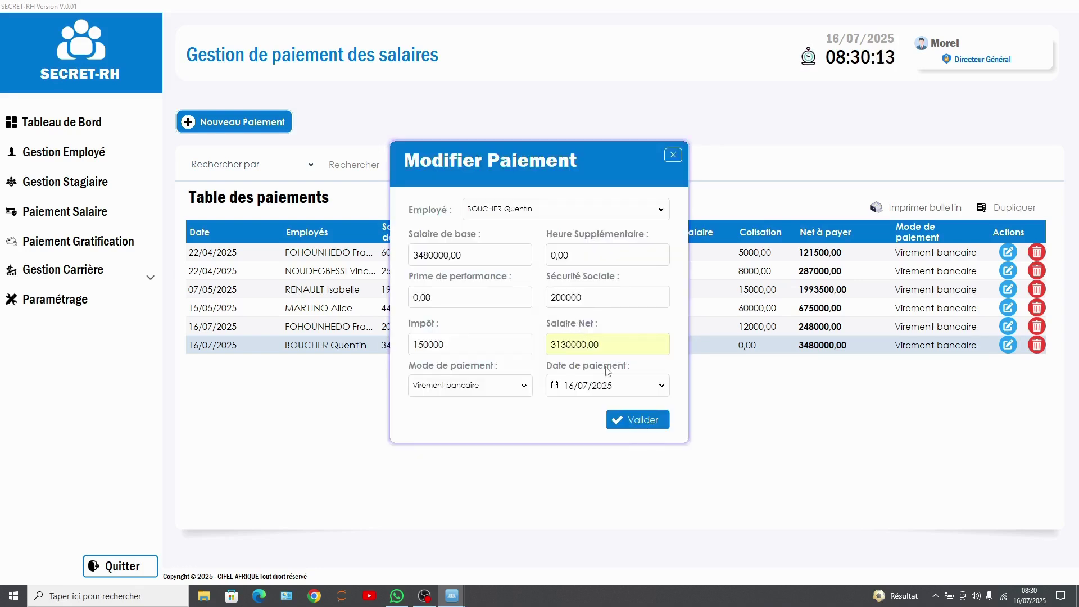
click(637, 421)
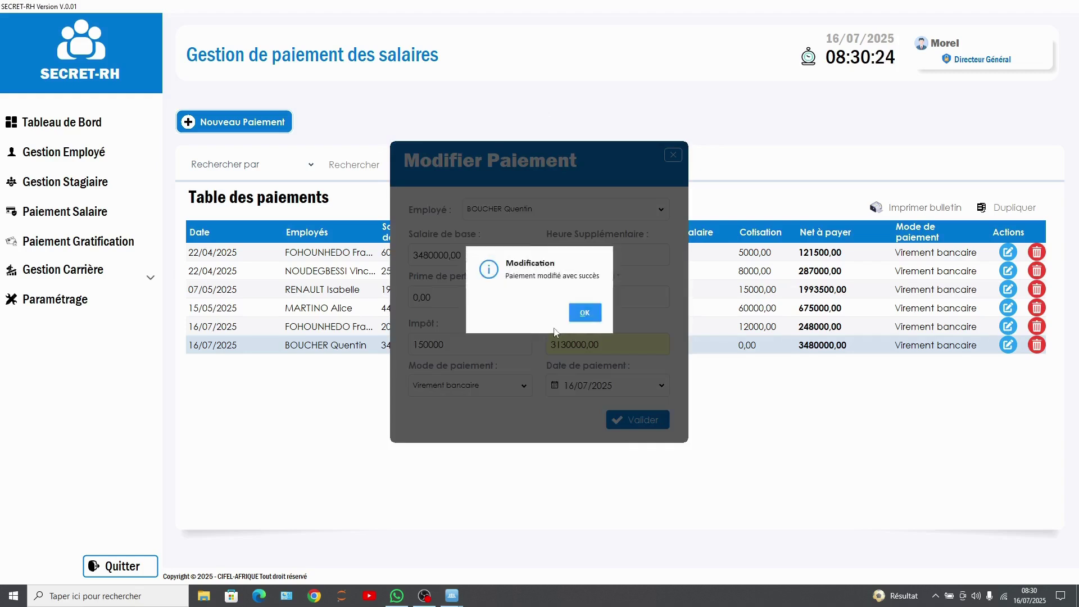
click(584, 313)
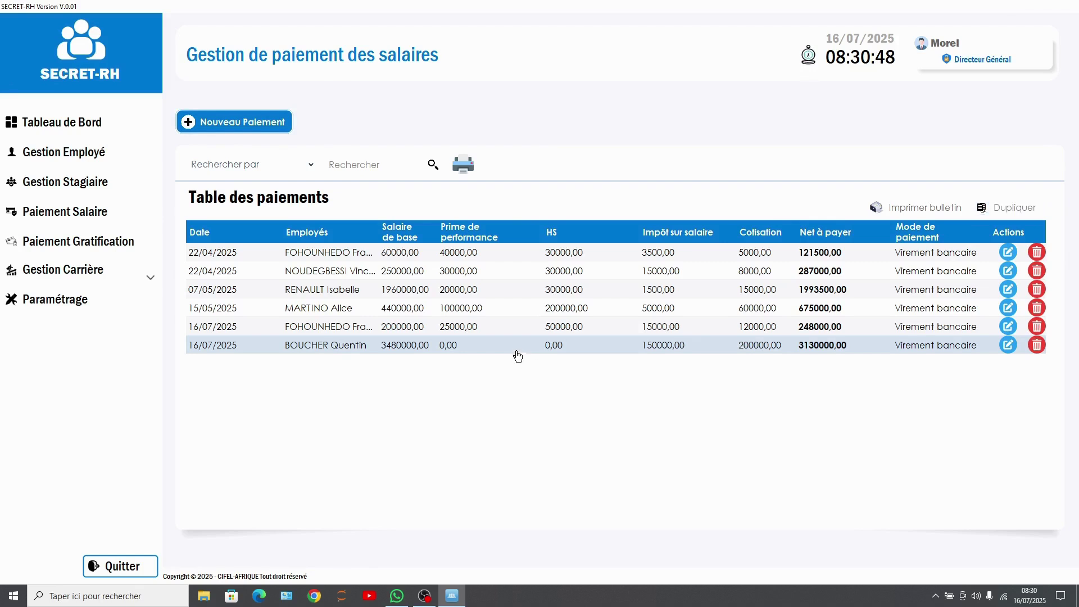
Duplicate the last payment in the table, keeping 16/07/2025 as the new payment date.
click(1009, 207)
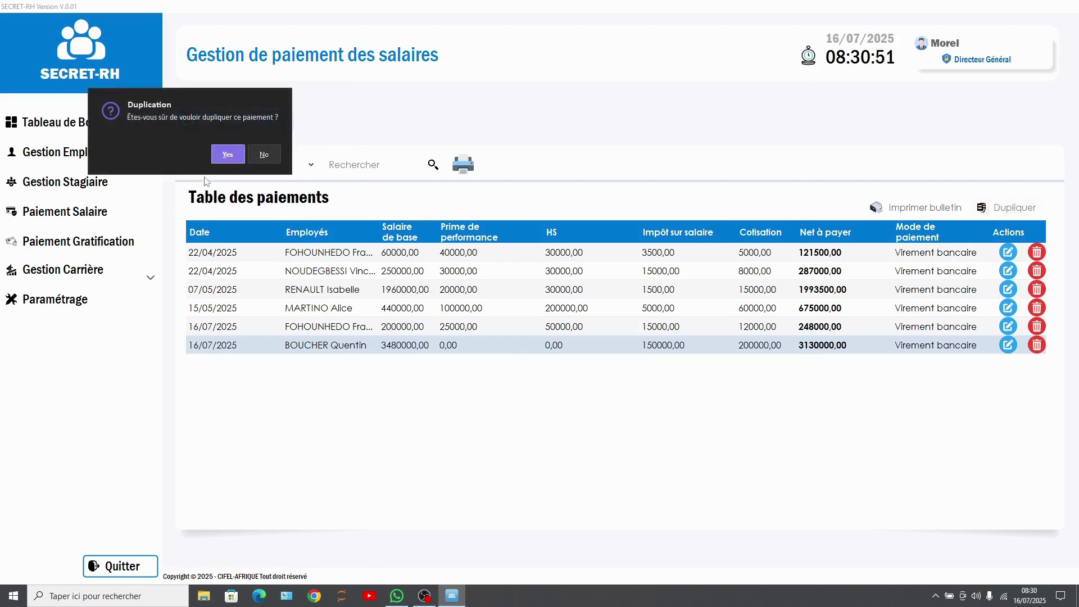
click(227, 155)
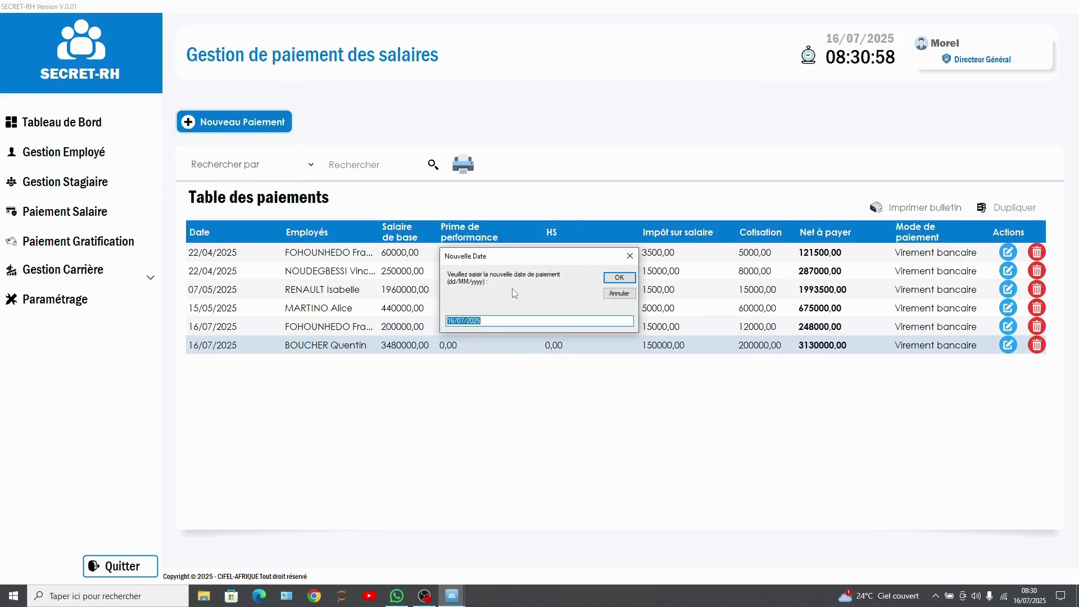
click(619, 277)
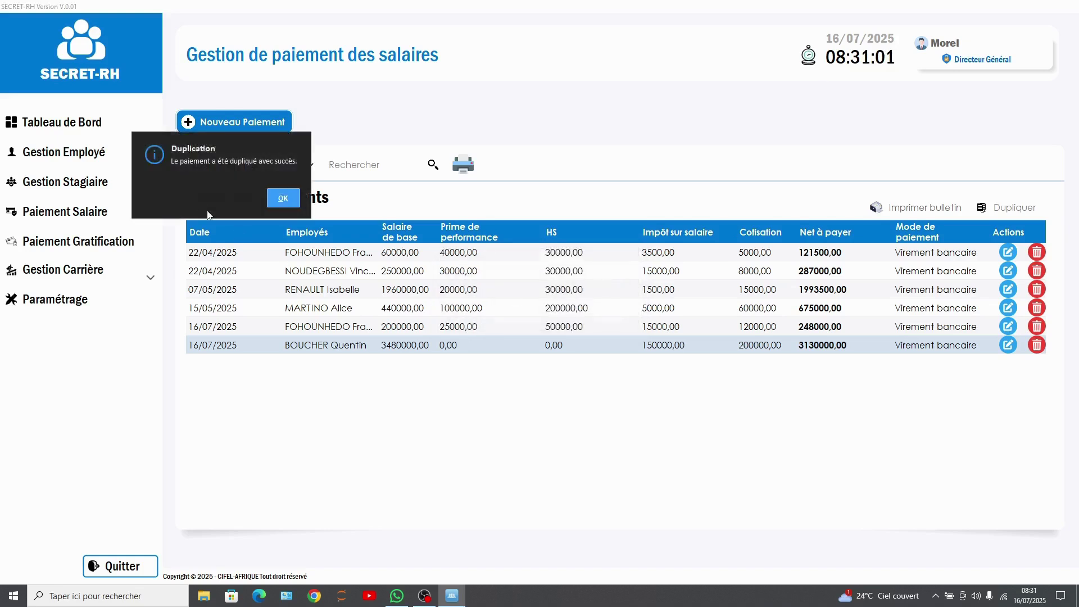
click(278, 195)
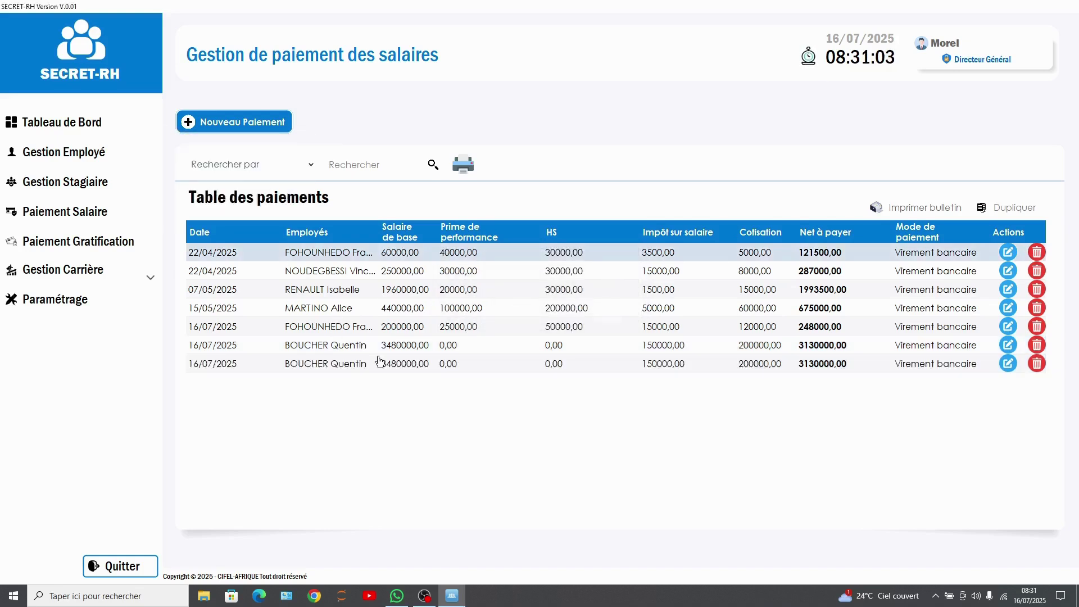
Delete the duplicated payment in the last row of the table and select the original payment above it.
click(302, 370)
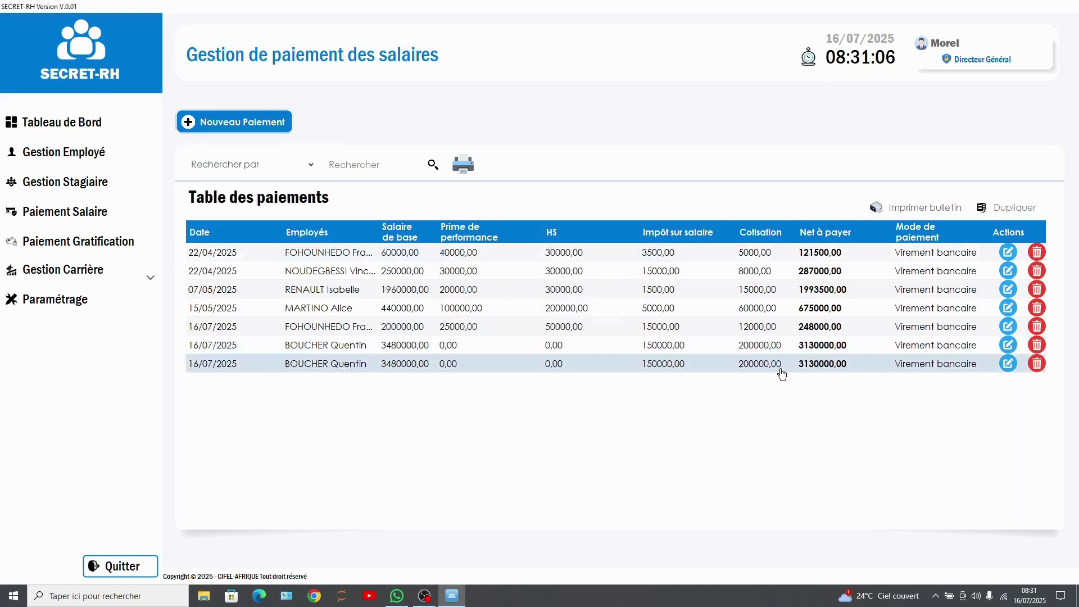
click(1037, 364)
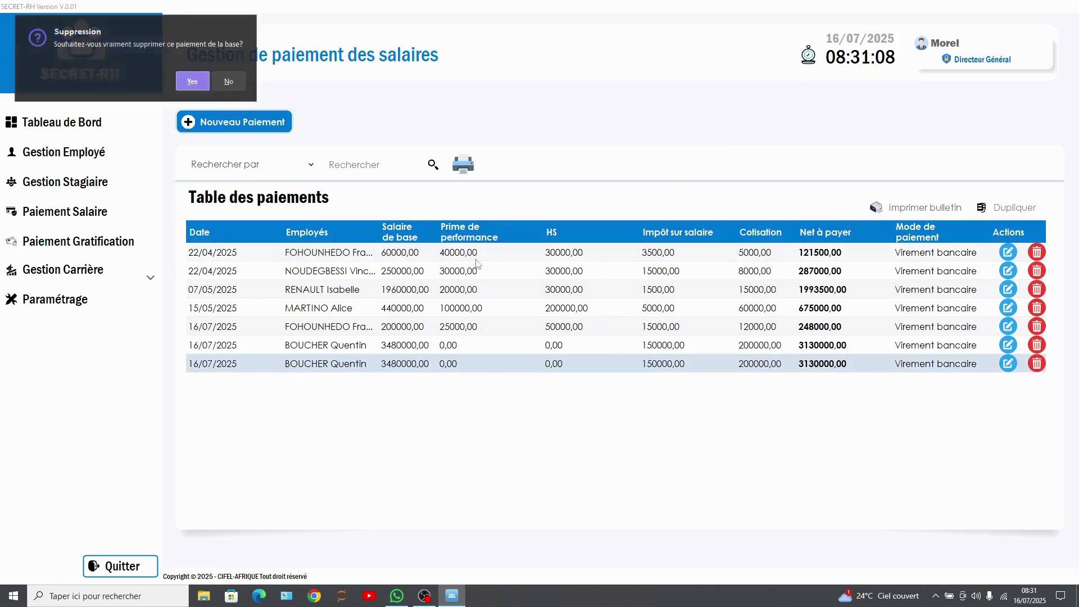
click(189, 84)
click(151, 97)
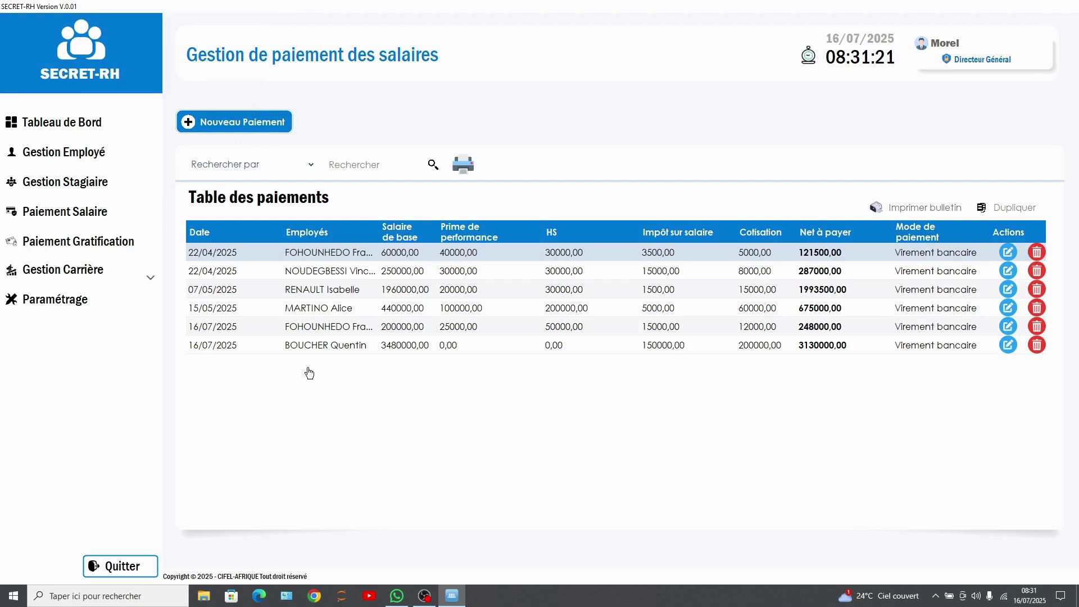
click(371, 347)
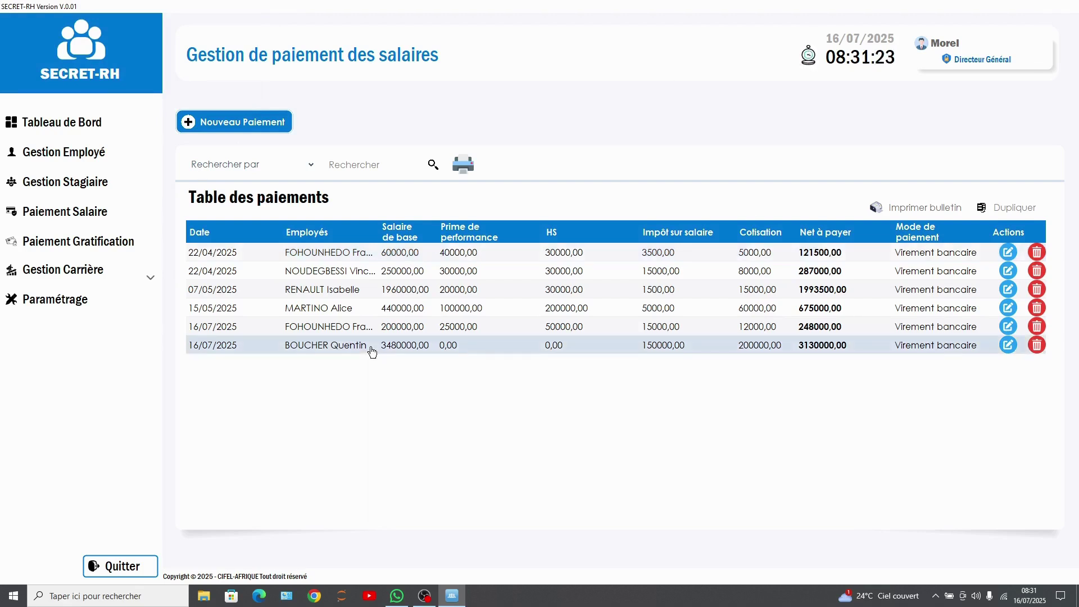
Export the full list of salary payments as the document ExportListePaie and acknowledge the export.
click(465, 165)
click(440, 294)
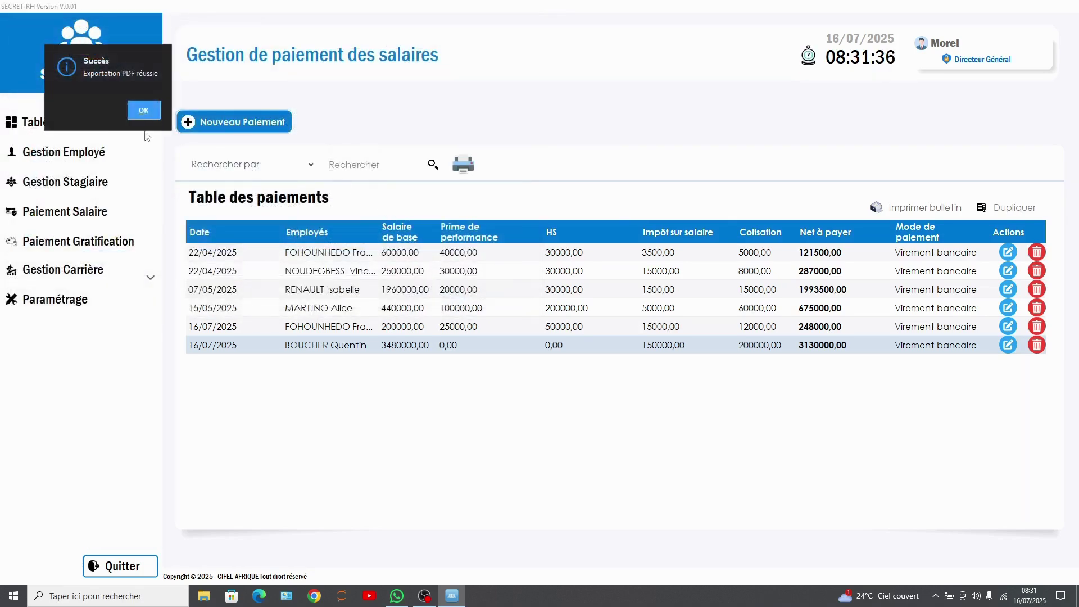
click(141, 119)
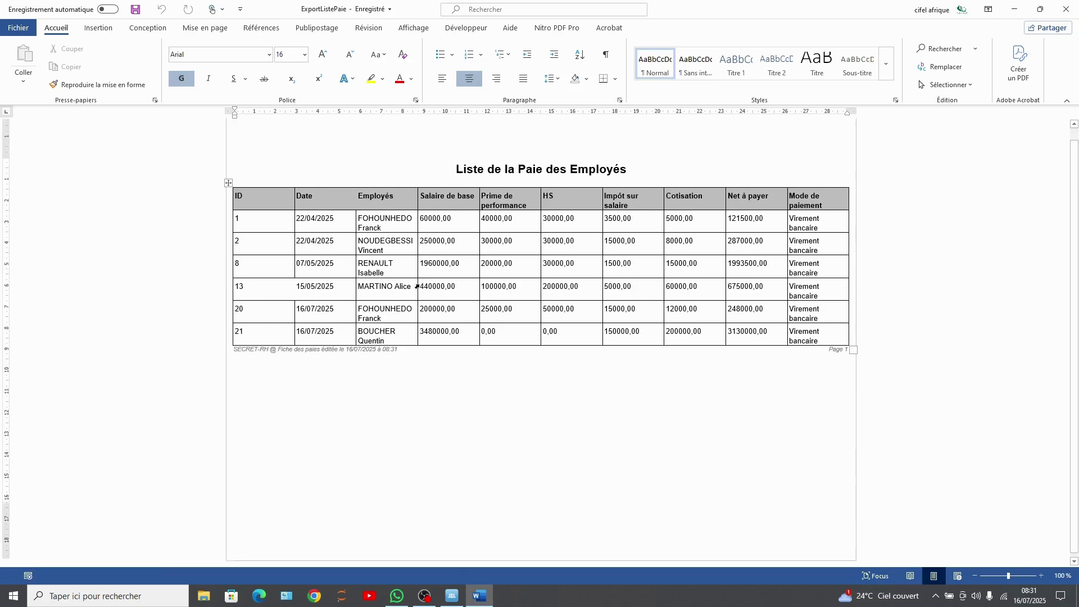
Examine the employee rows, amounts and footer of the exported payroll list in Word, and close the document.
click(367, 247)
click(570, 237)
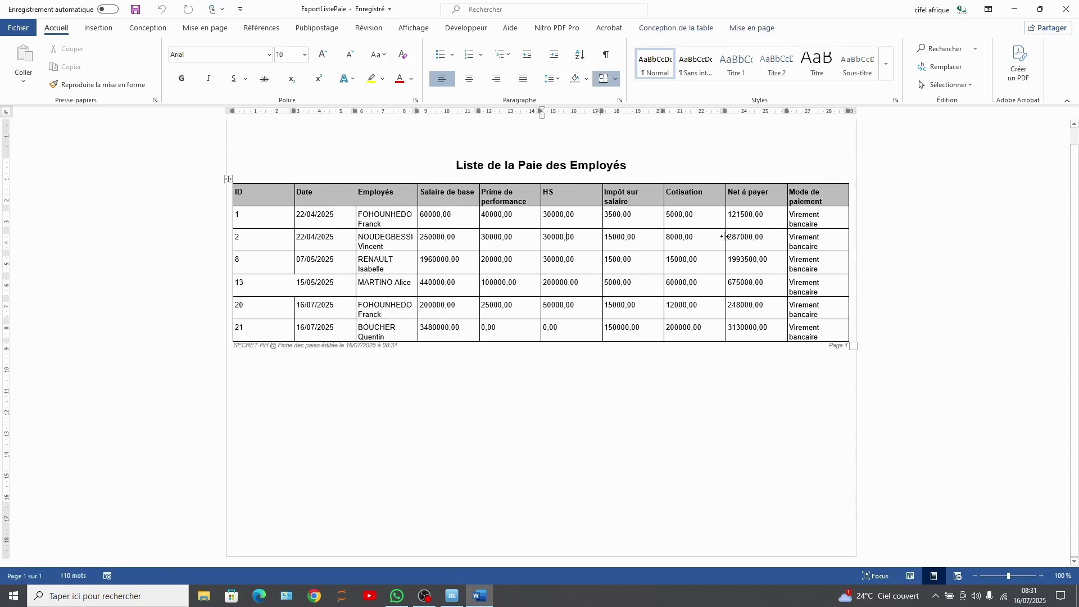
click(726, 237)
click(803, 238)
click(665, 353)
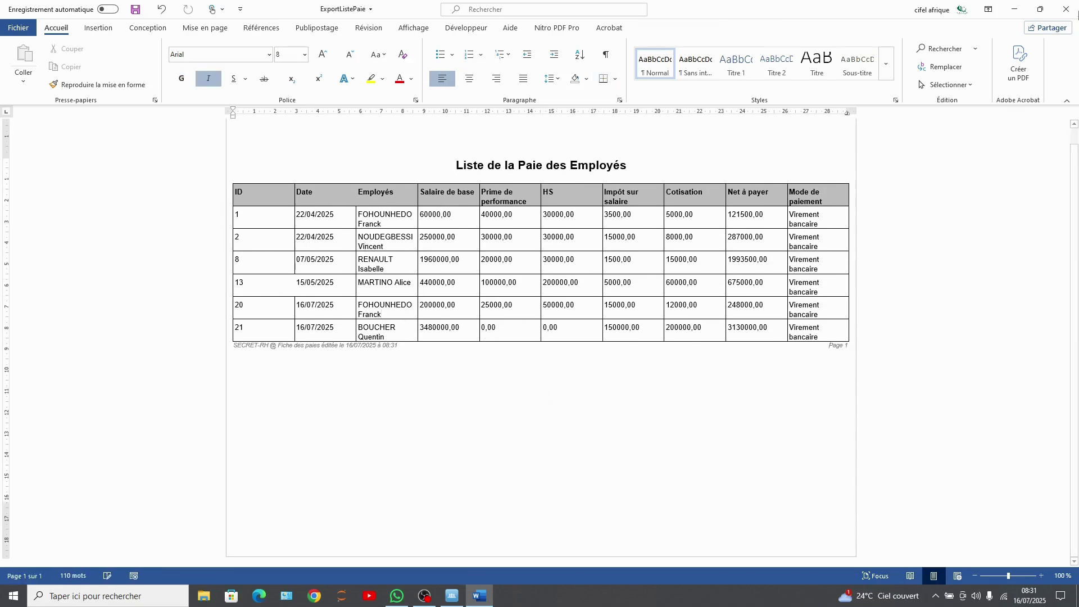
click(1066, 9)
click(538, 318)
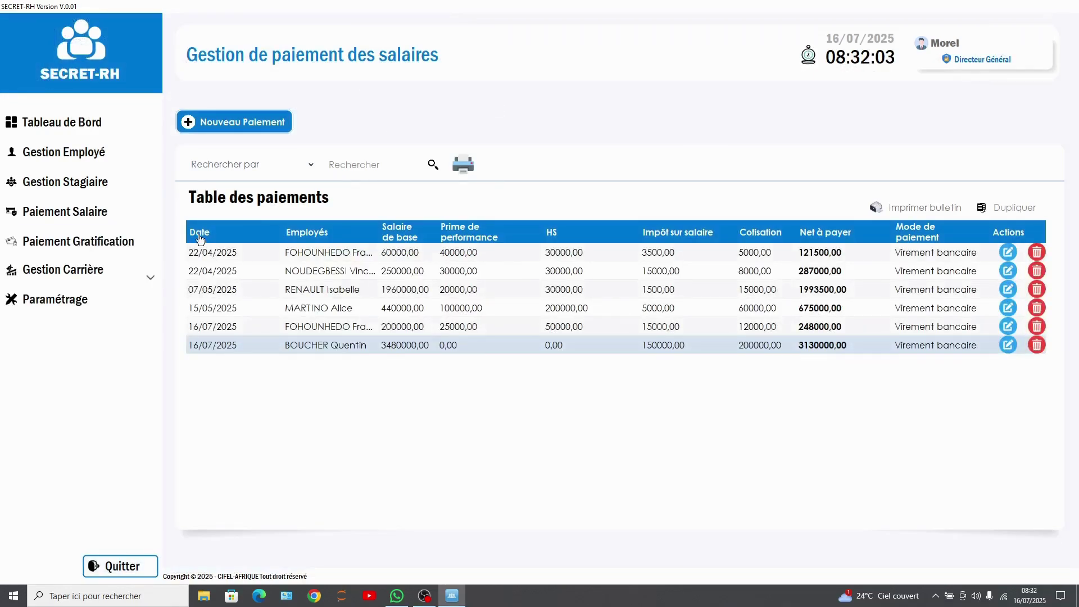
Go to the gratification payments, preview the gratification slip of the first payment in the table, and close it.
click(107, 243)
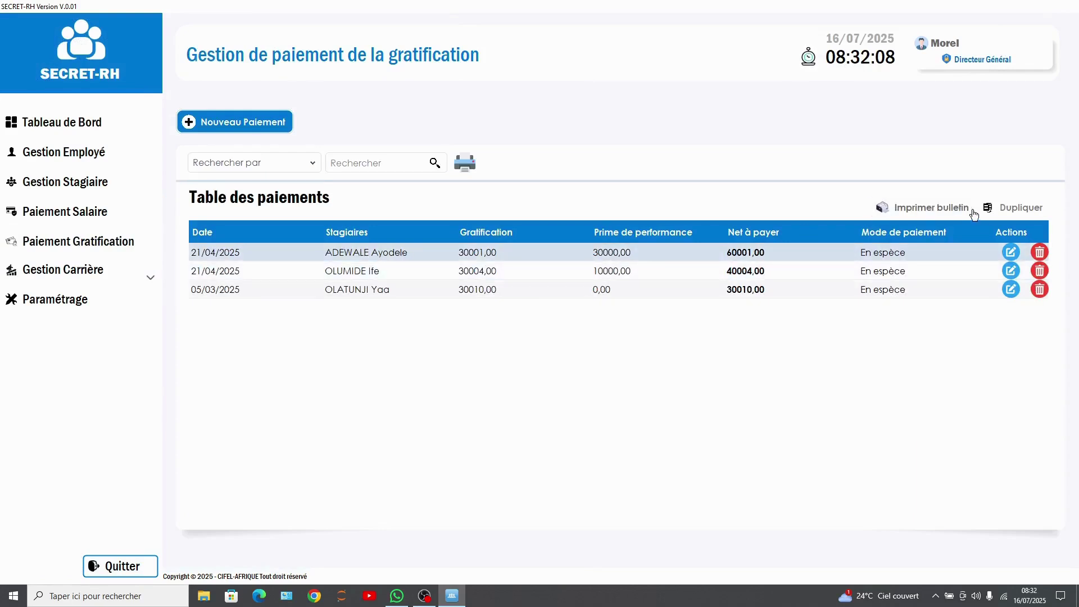
click(924, 208)
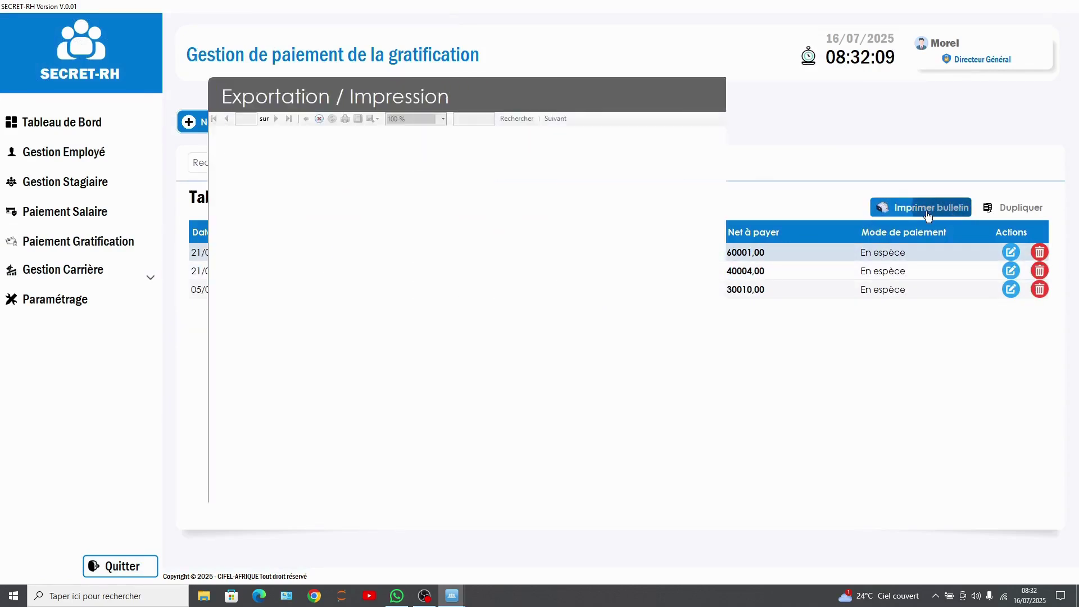
scroll(381, 296, down, 5)
scroll(381, 296, up, 2)
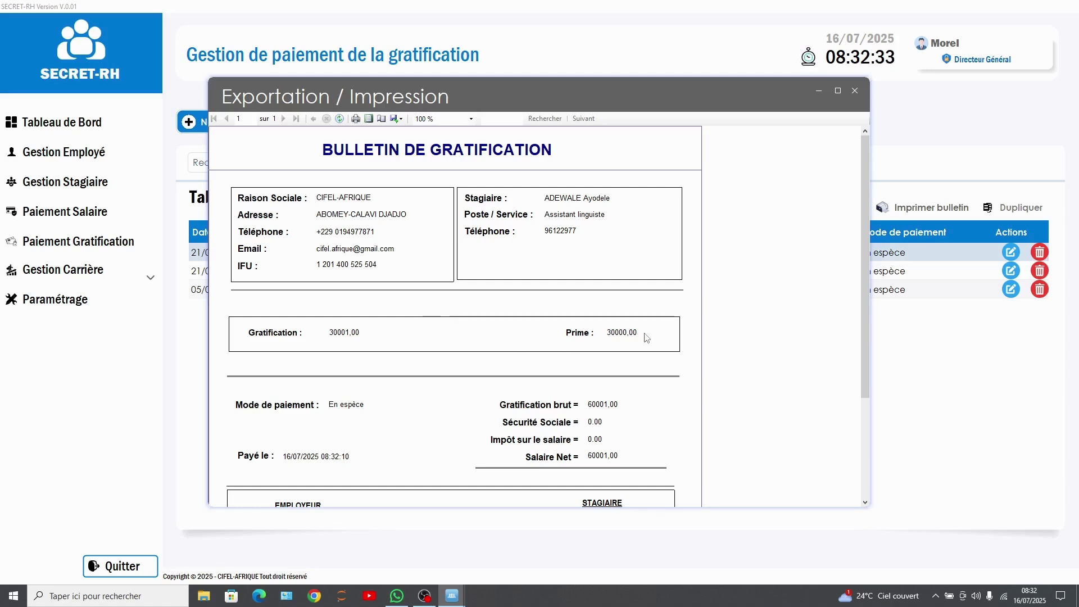
click(860, 91)
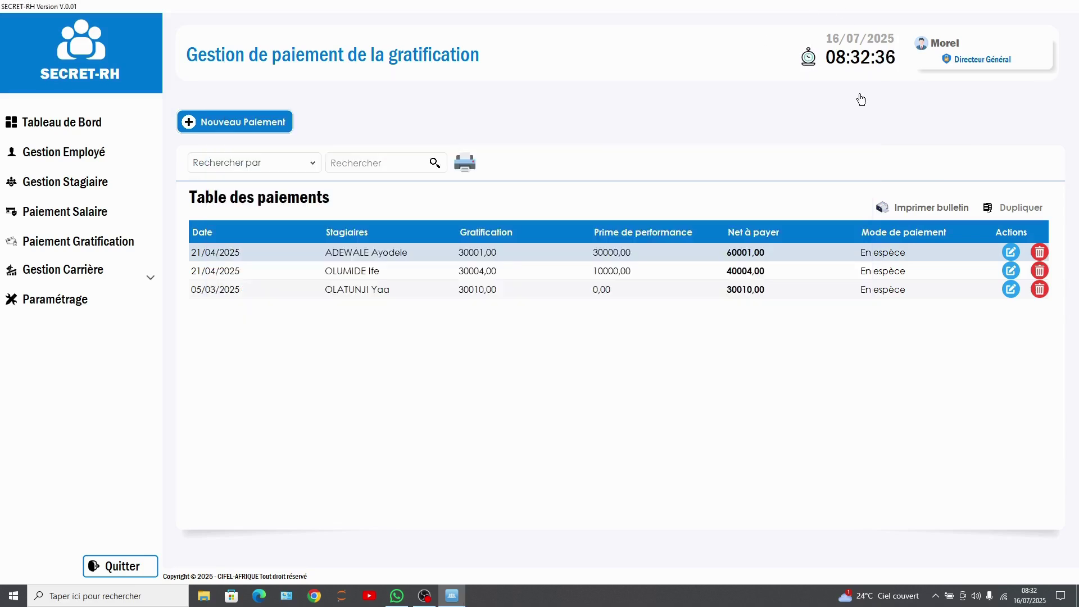
Add a gratification payment for the last intern offered, with Gratification 50000, payment mode Virement bancaire and date 16/07/2025.
click(267, 128)
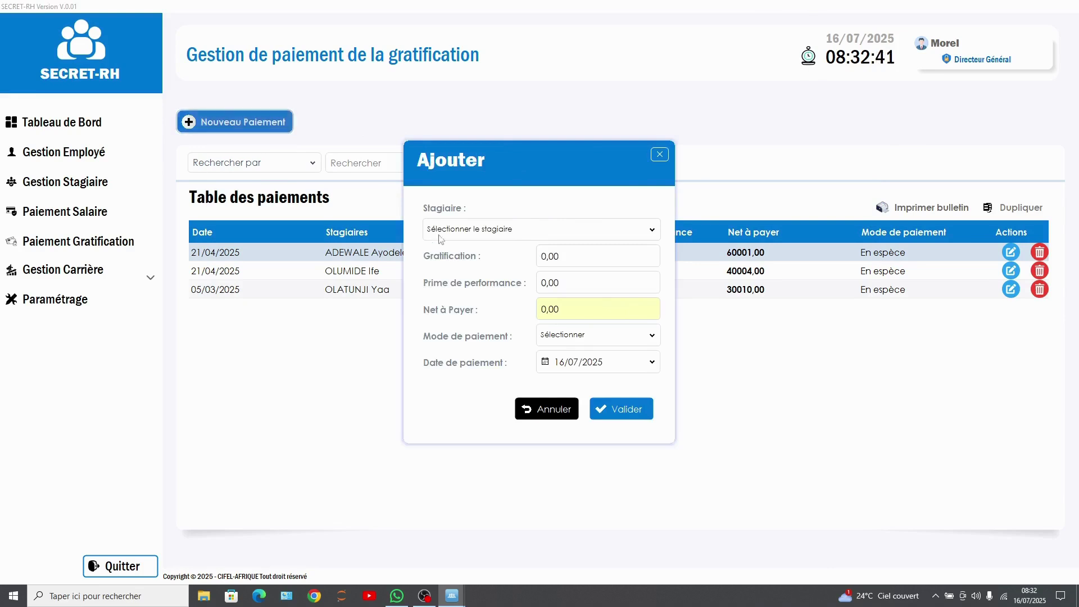
click(517, 233)
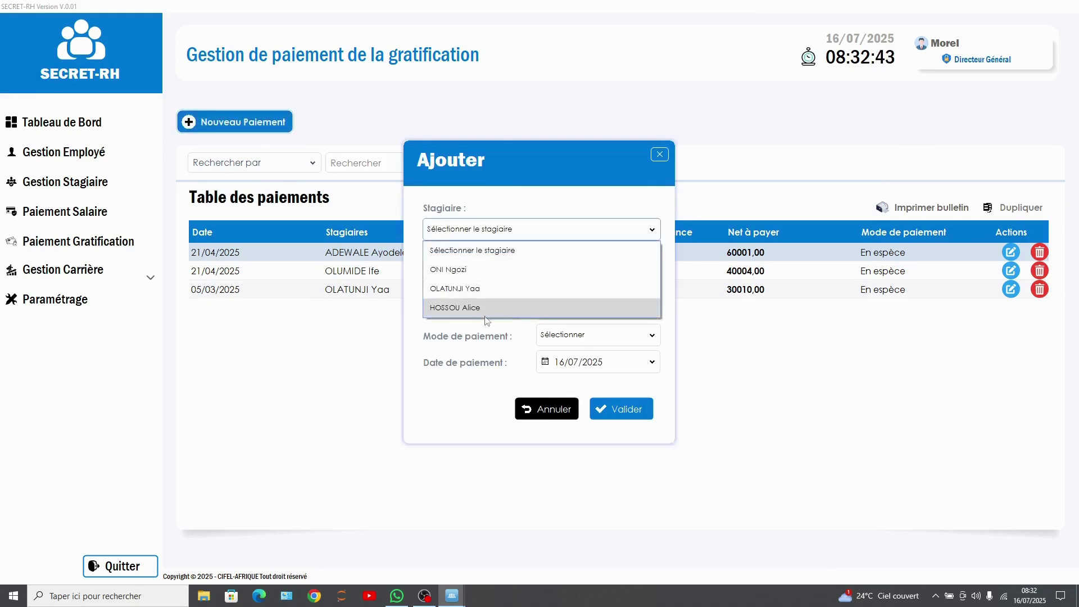
click(470, 306)
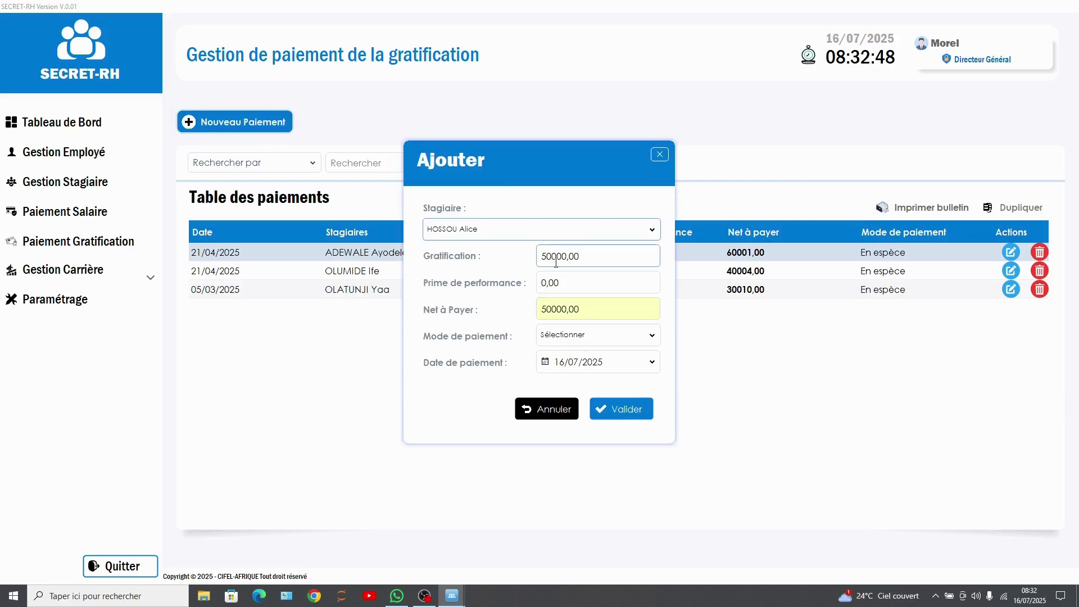
click(624, 340)
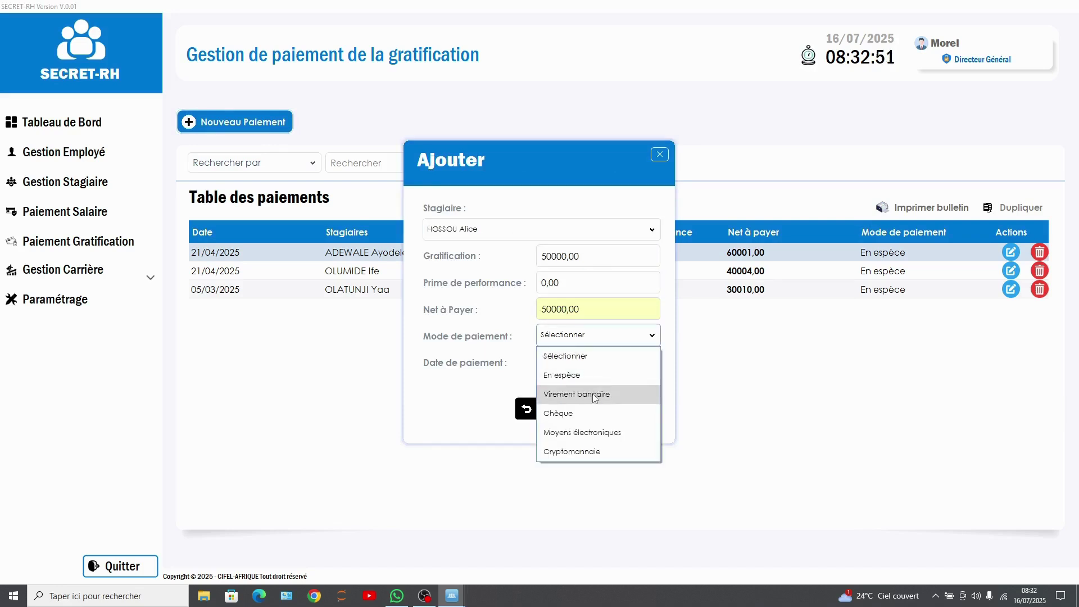
click(584, 391)
click(621, 409)
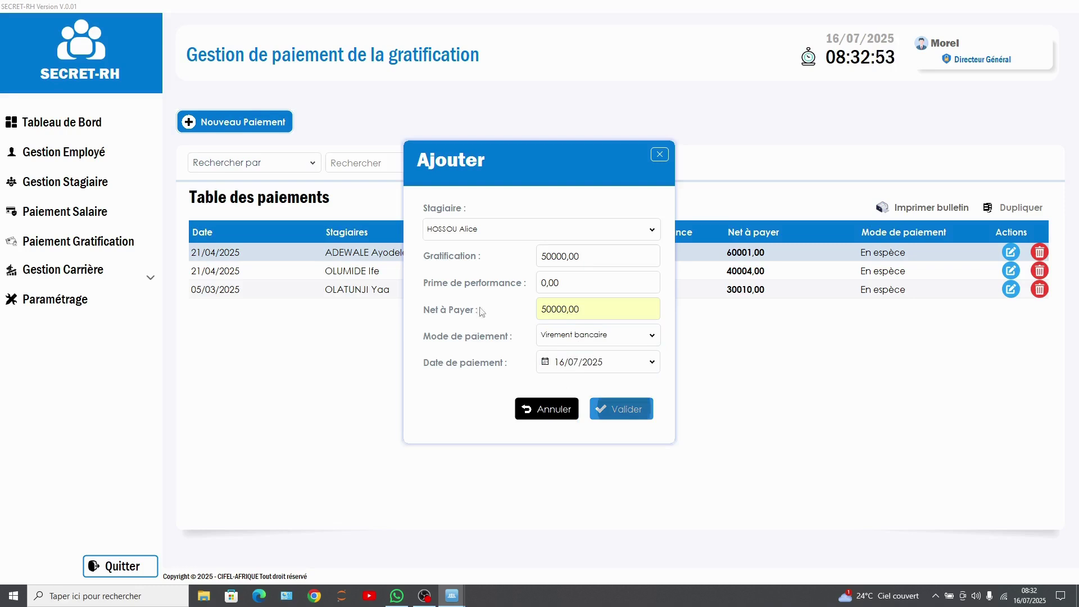
click(584, 314)
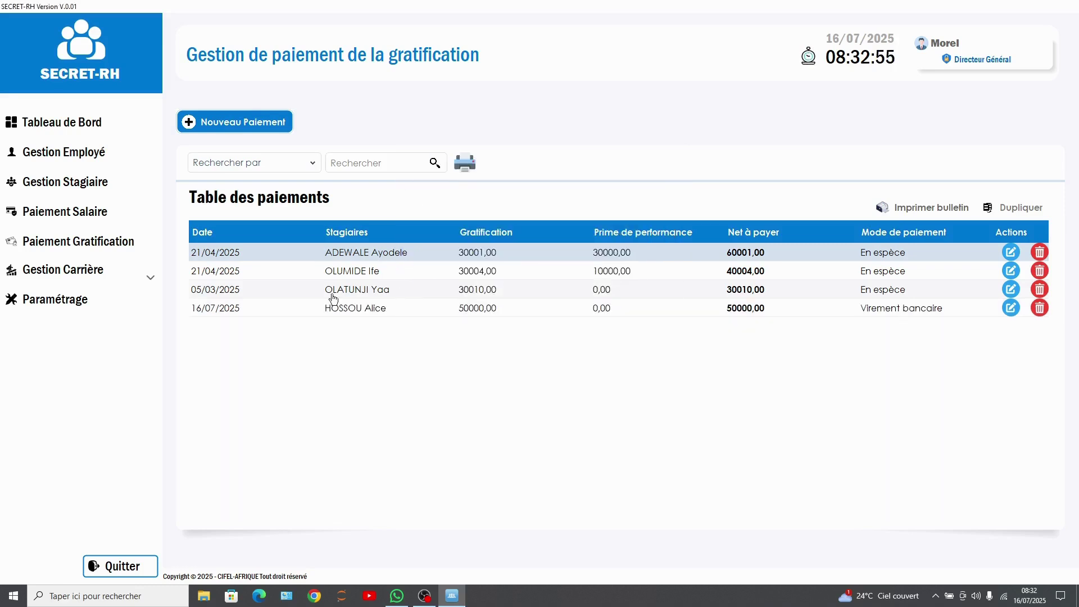
Preview the gratification slip of the last payment in the table, review its amounts and signature block, and close it.
click(371, 309)
click(916, 209)
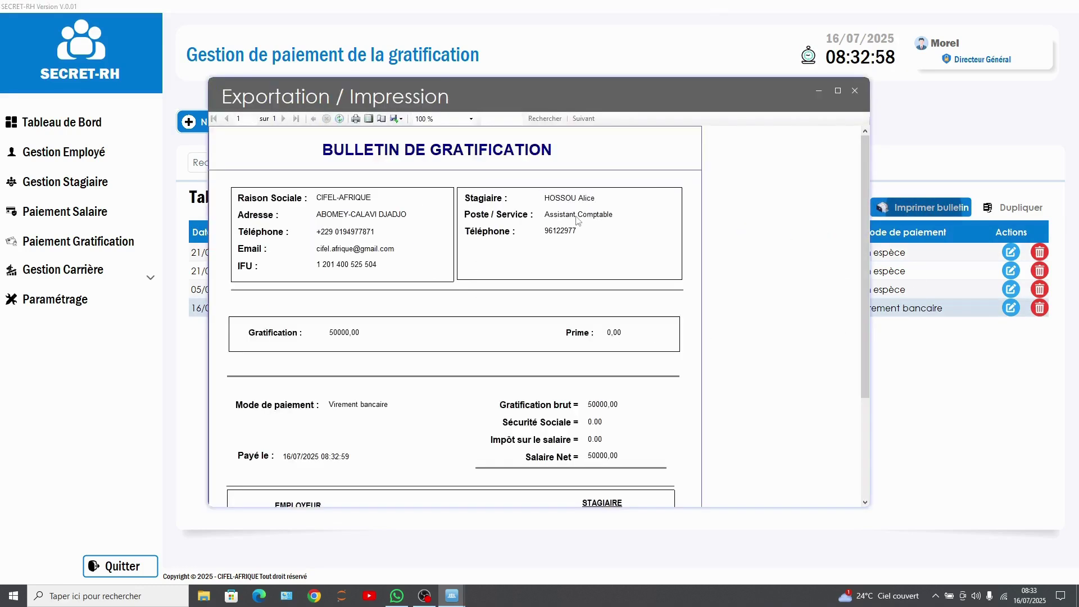
scroll(439, 343, down, 3)
scroll(444, 357, up, 3)
scroll(445, 356, down, 3)
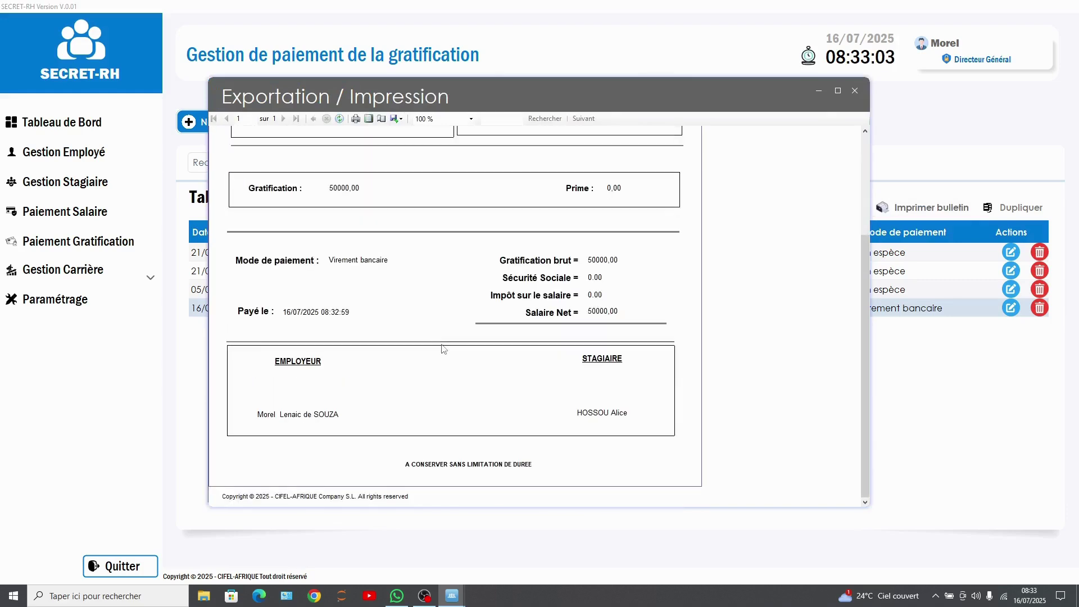
scroll(429, 298, up, 3)
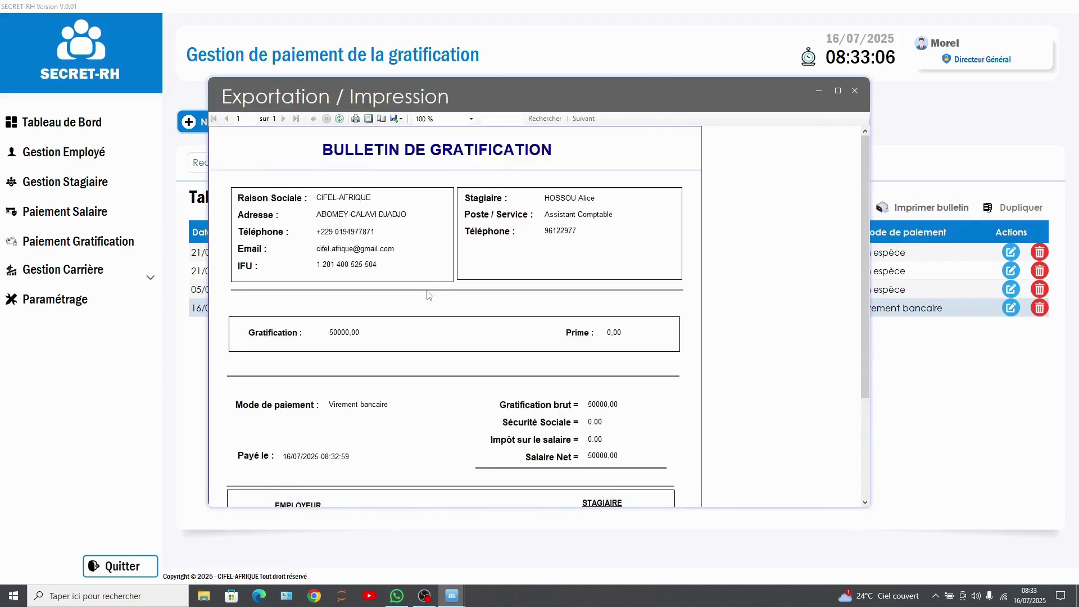
click(400, 119)
click(855, 91)
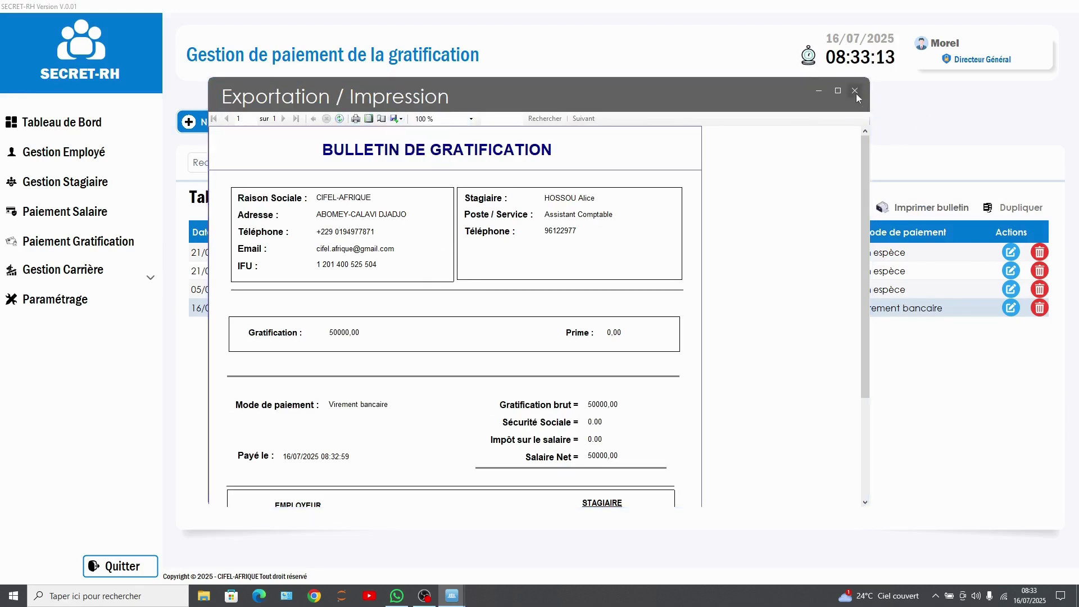
click(855, 91)
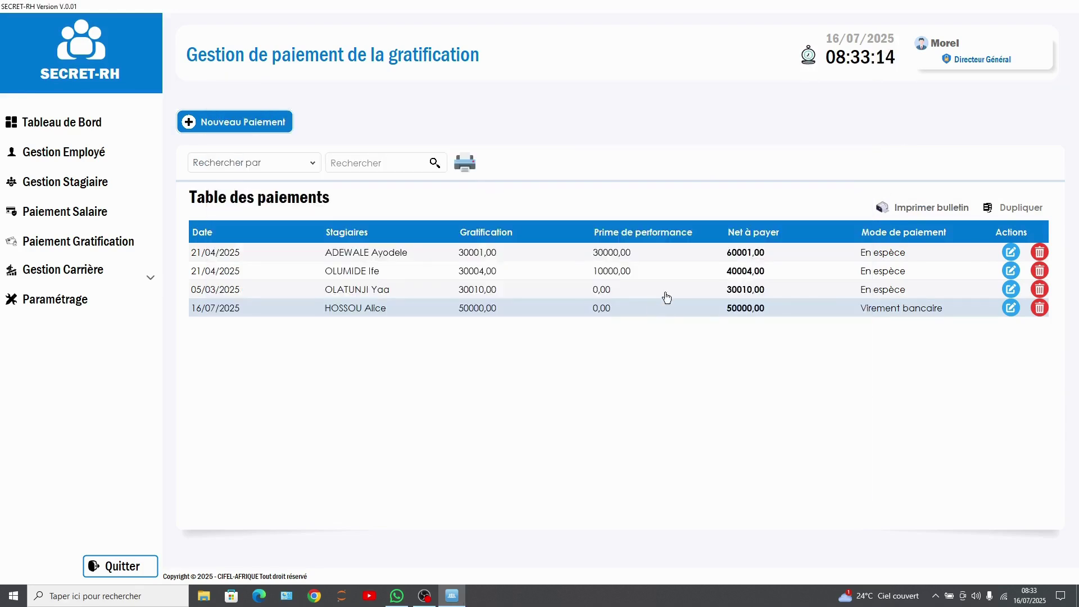
Duplicate the 16/07/2025 gratification payment with 16/08/2025 as the new payment date.
click(1007, 207)
click(167, 97)
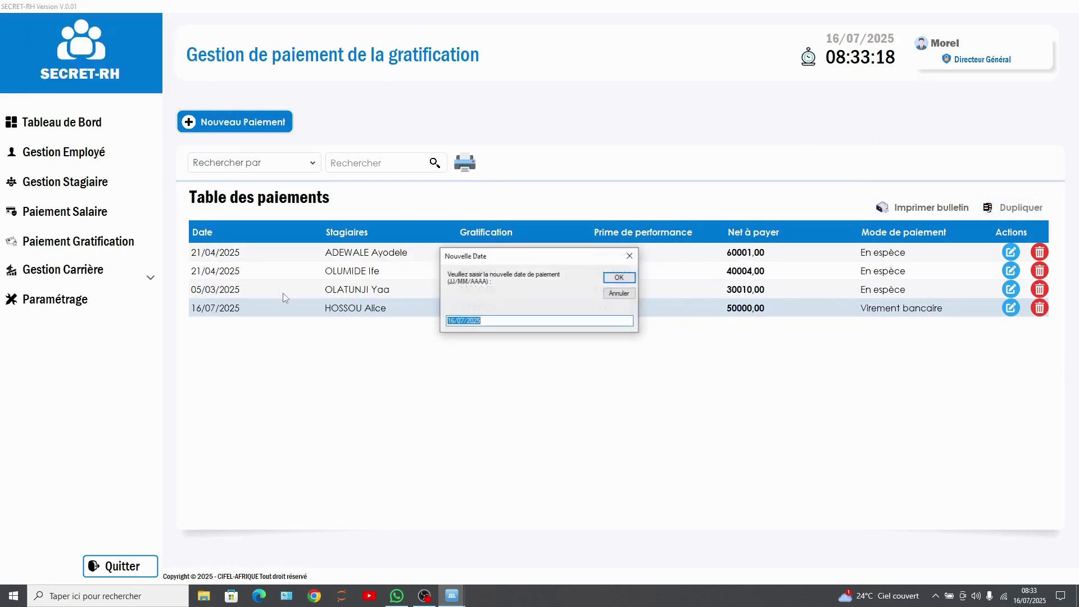
click(467, 321)
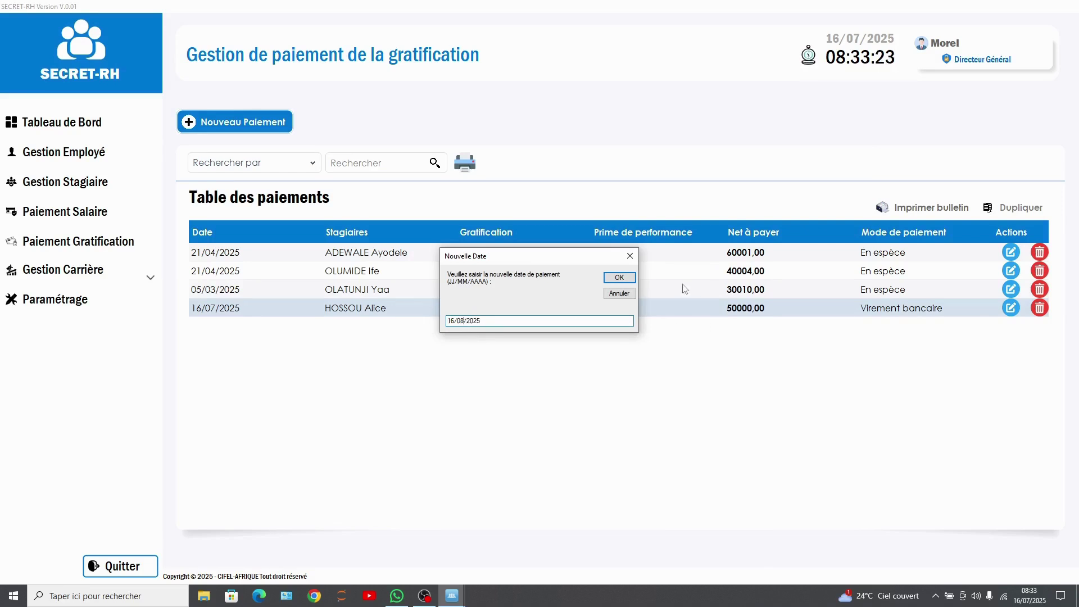
click(620, 278)
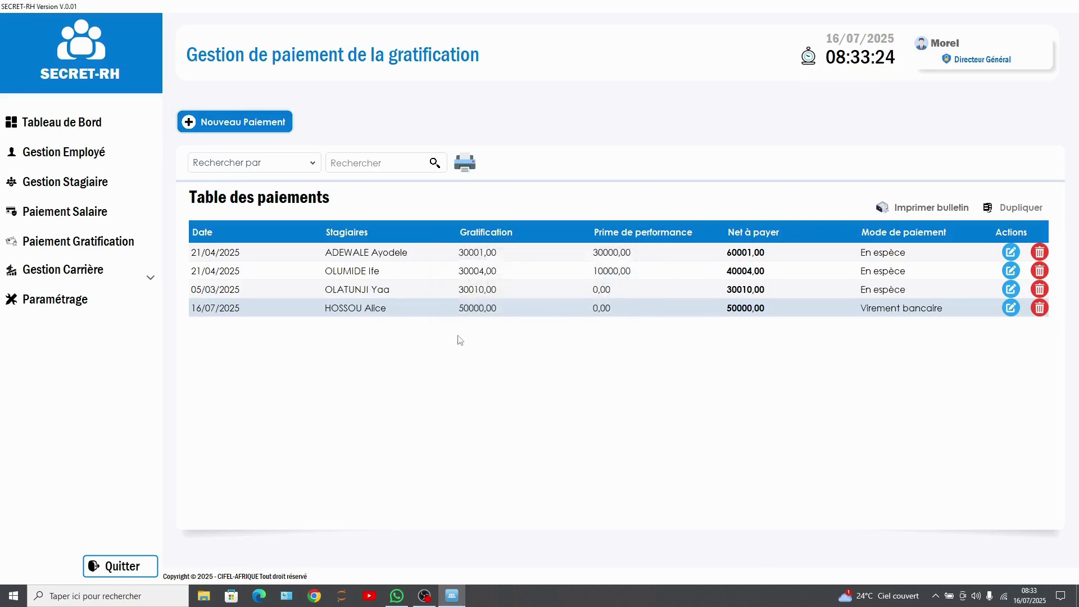
click(194, 108)
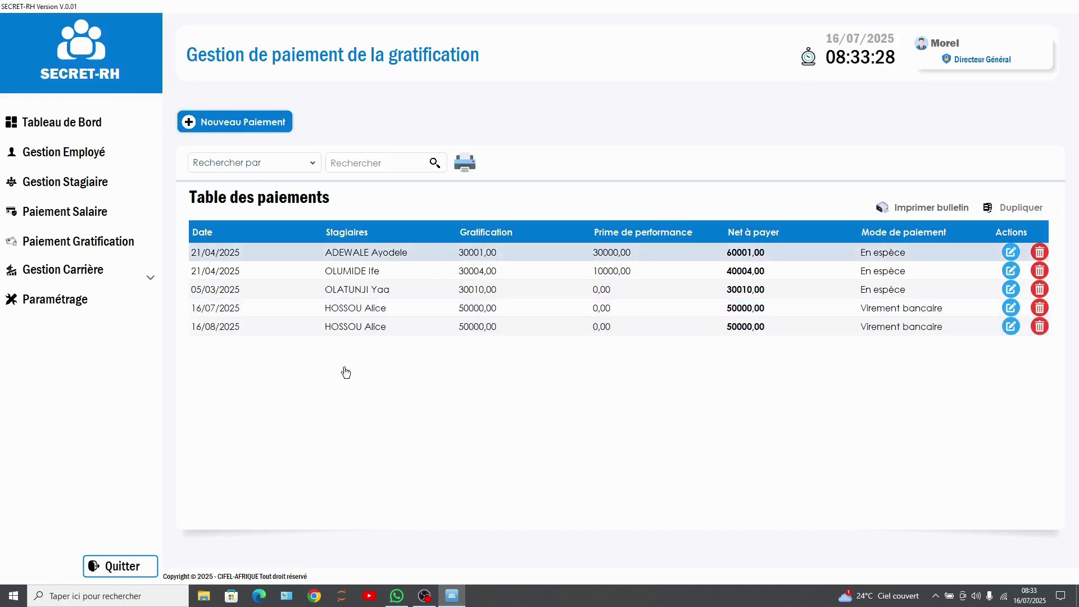
Delete the 16/08/2025 gratification payment in the last row of the table.
click(319, 326)
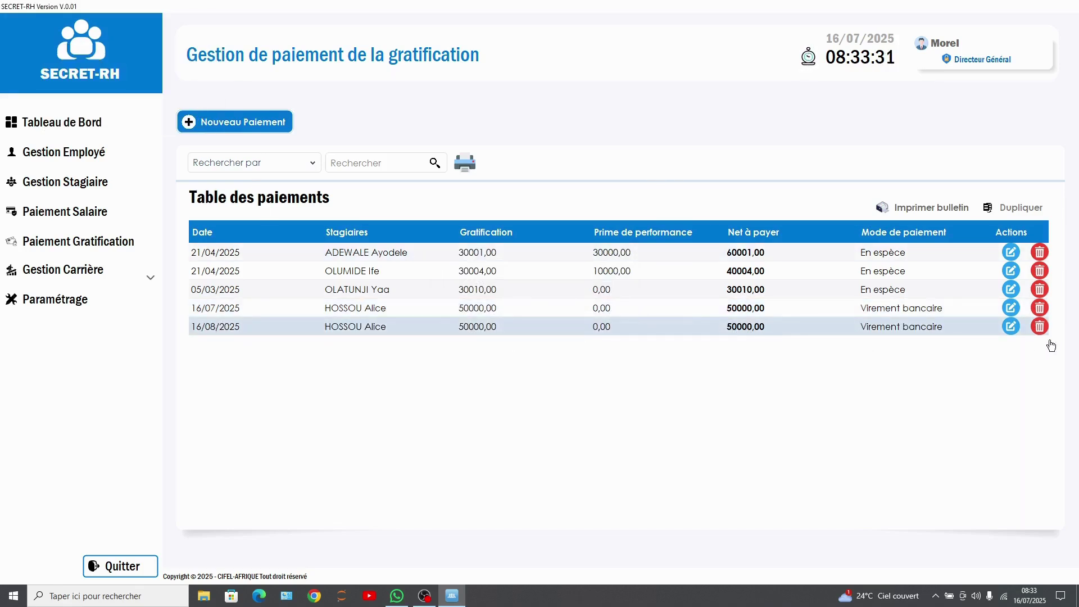
click(1039, 327)
click(228, 128)
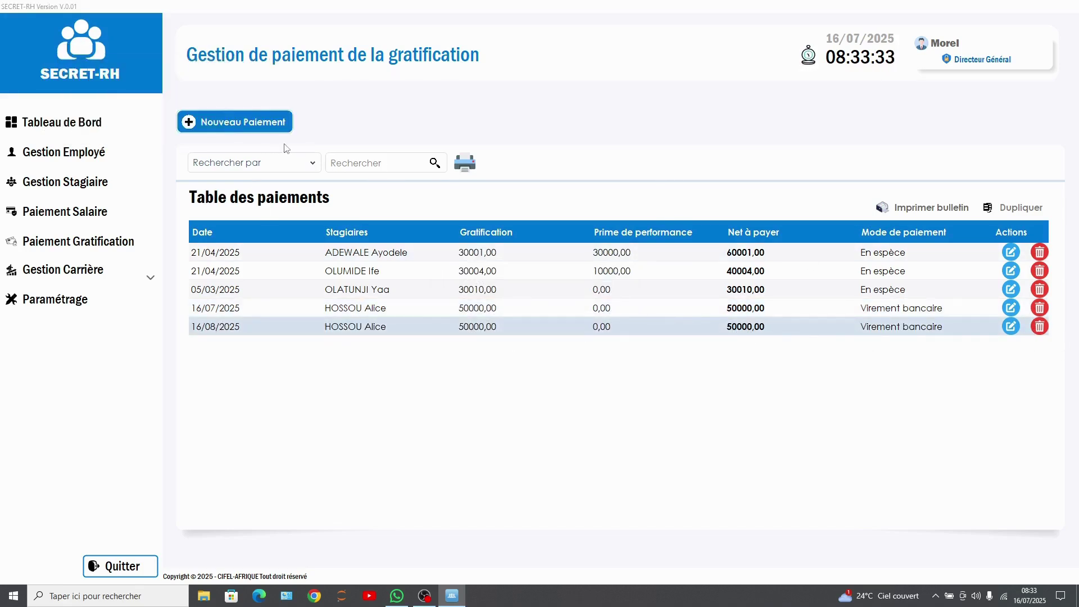
click(188, 141)
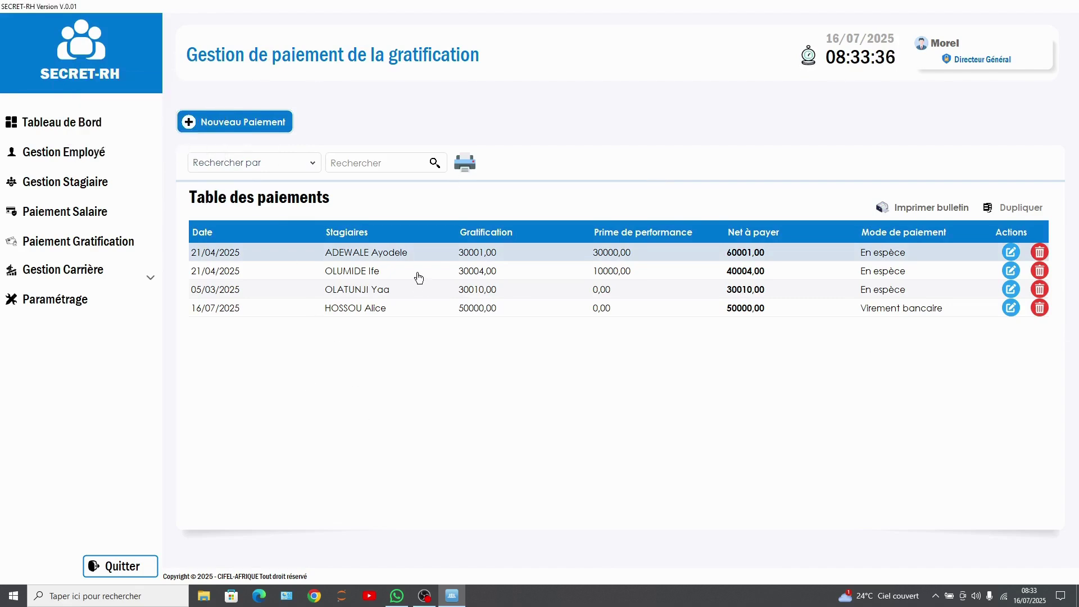